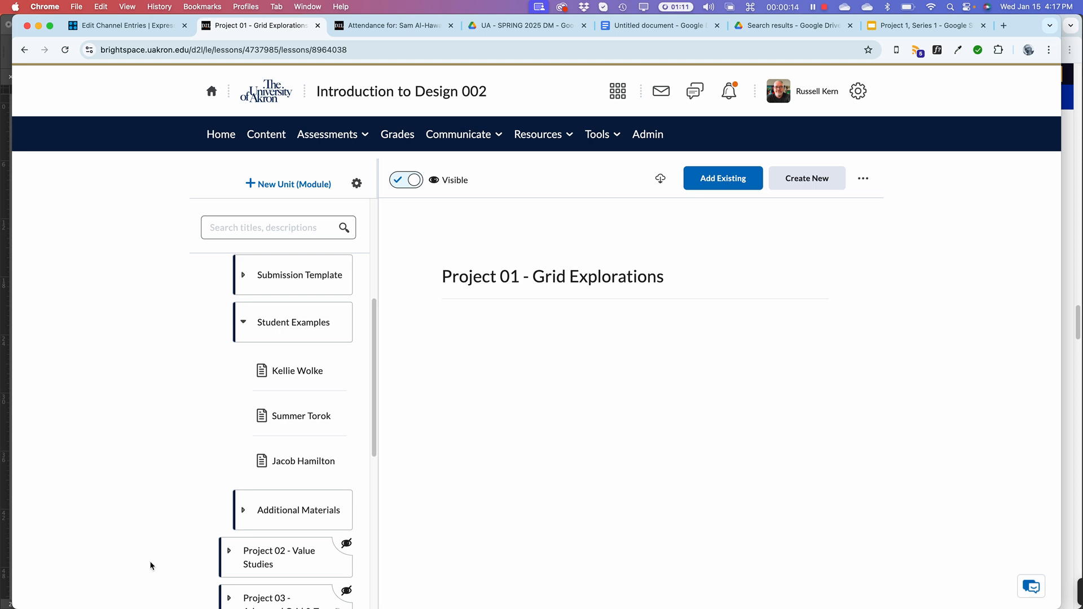
Switch from the Brightspace Project 01 lesson to InDesign's P01_2025 work file.indd
{"action": "key", "text": "super+Tab"}
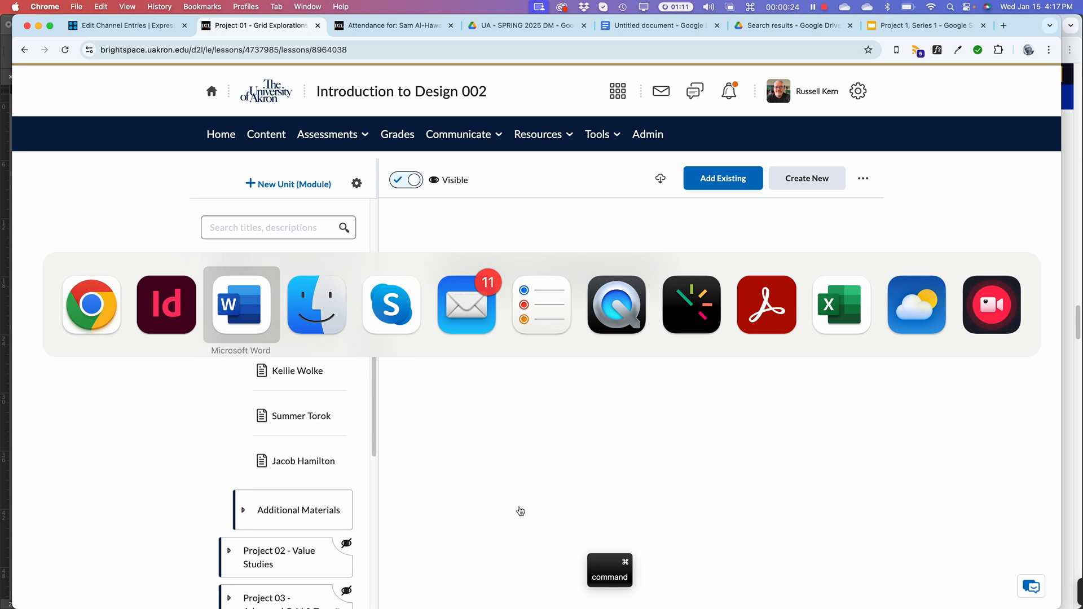
{"action": "key", "text": "super+Tab"}
{"action": "key", "text": "Escape"}
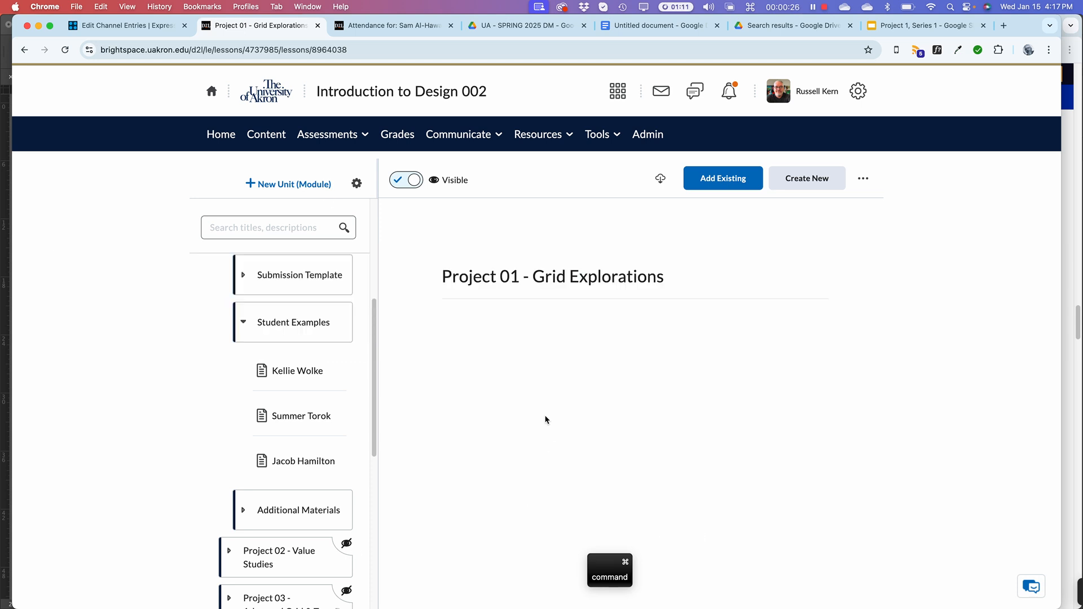
{"action": "key", "text": "super+Tab"}
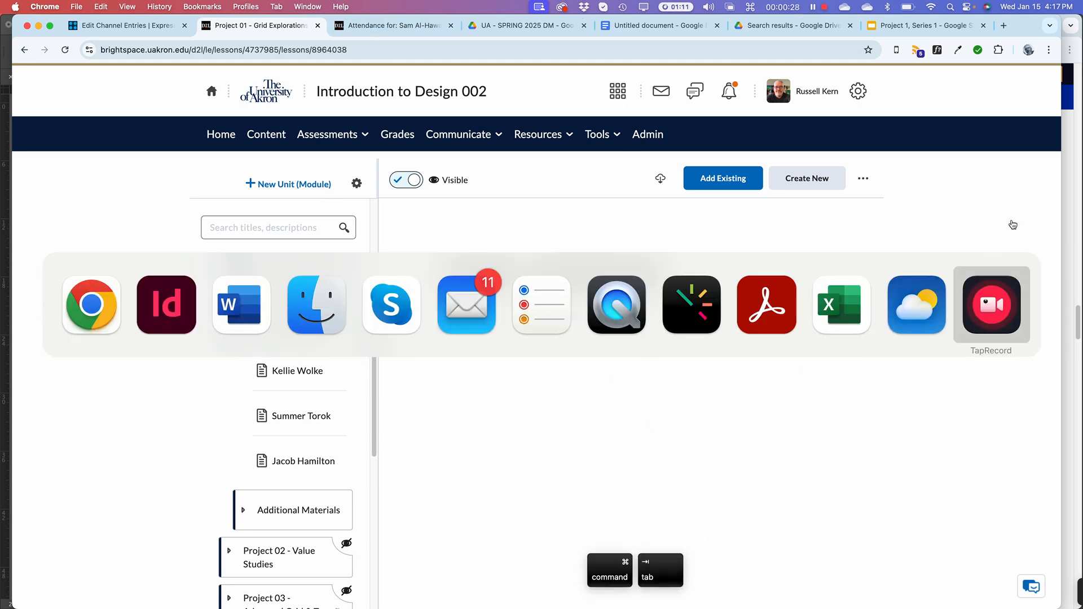
{"action": "left_click", "coordinate": [537, 449], "text": "super"}
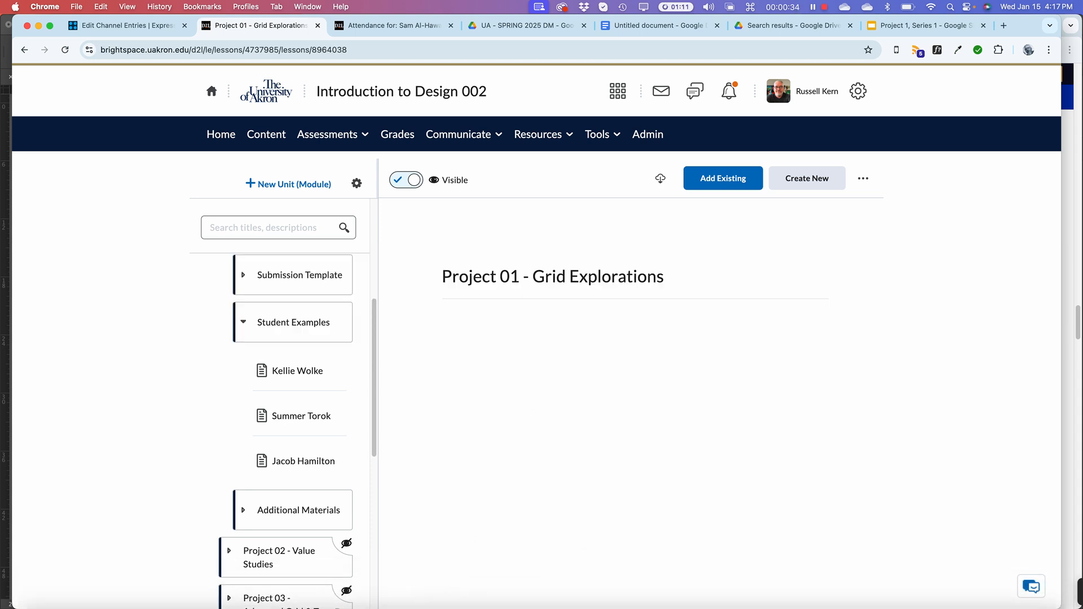
{"action": "left_click", "coordinate": [449, 592]}
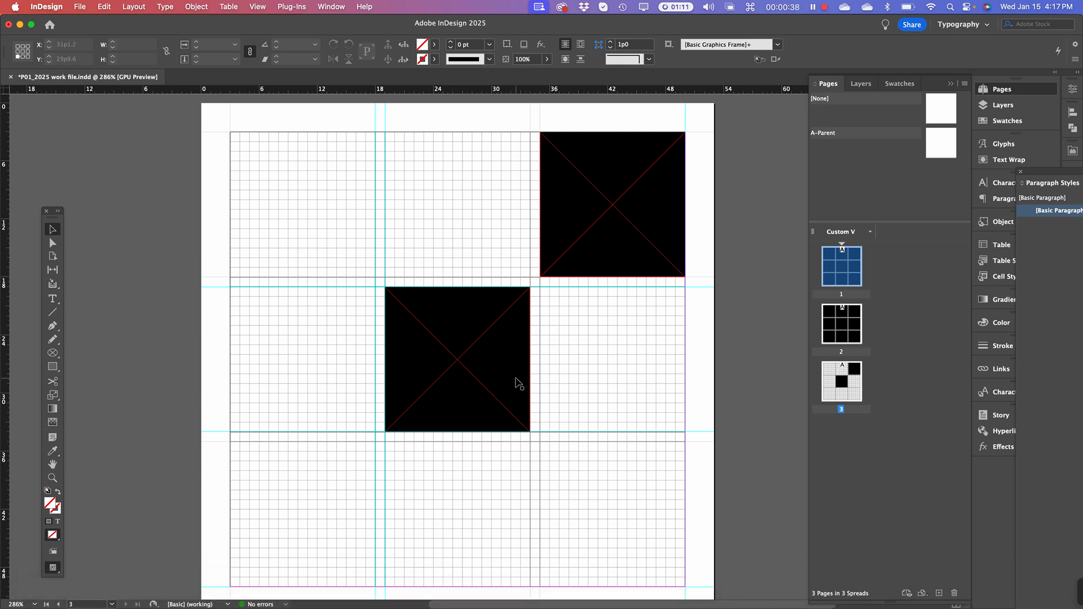
Revert P01_2025 work file.indd to its last save: one page with nine frames in a 3×3 grid
{"action": "left_click", "coordinate": [81, 6]}
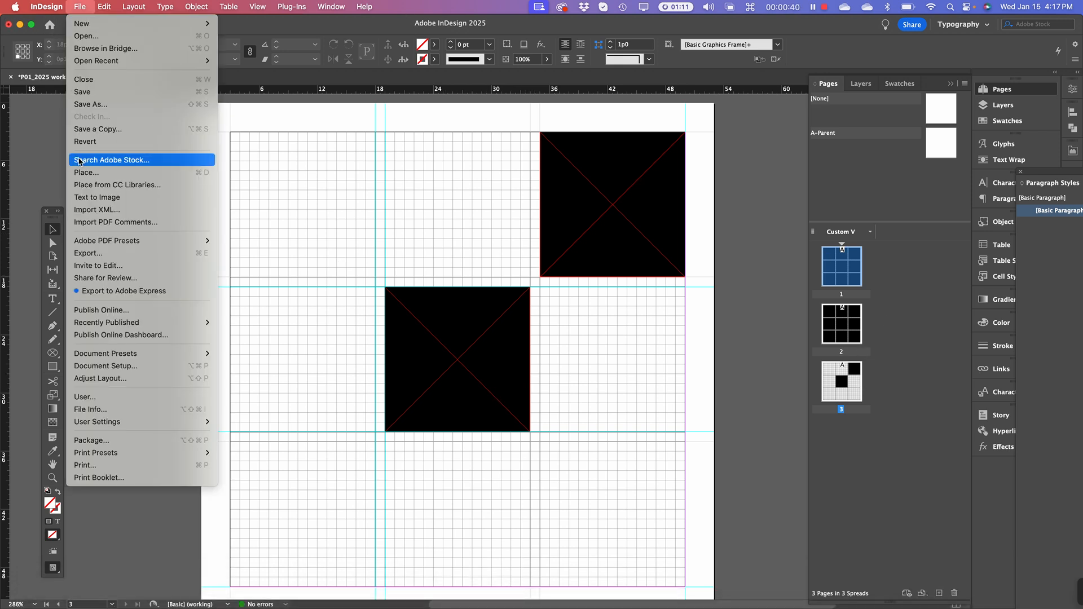
{"action": "left_click", "coordinate": [98, 143]}
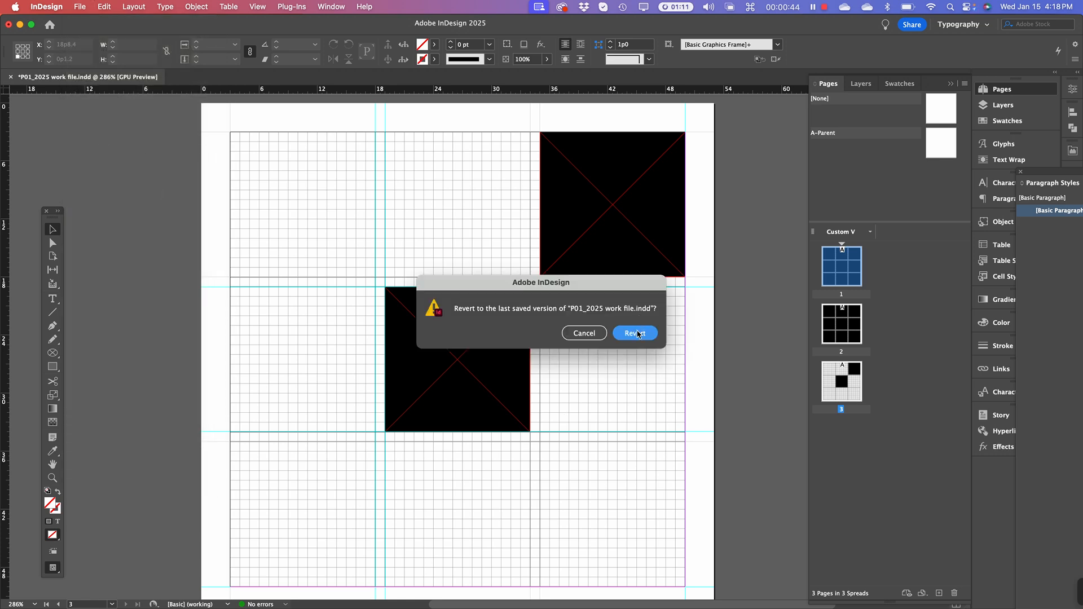
{"action": "left_click", "coordinate": [636, 333]}
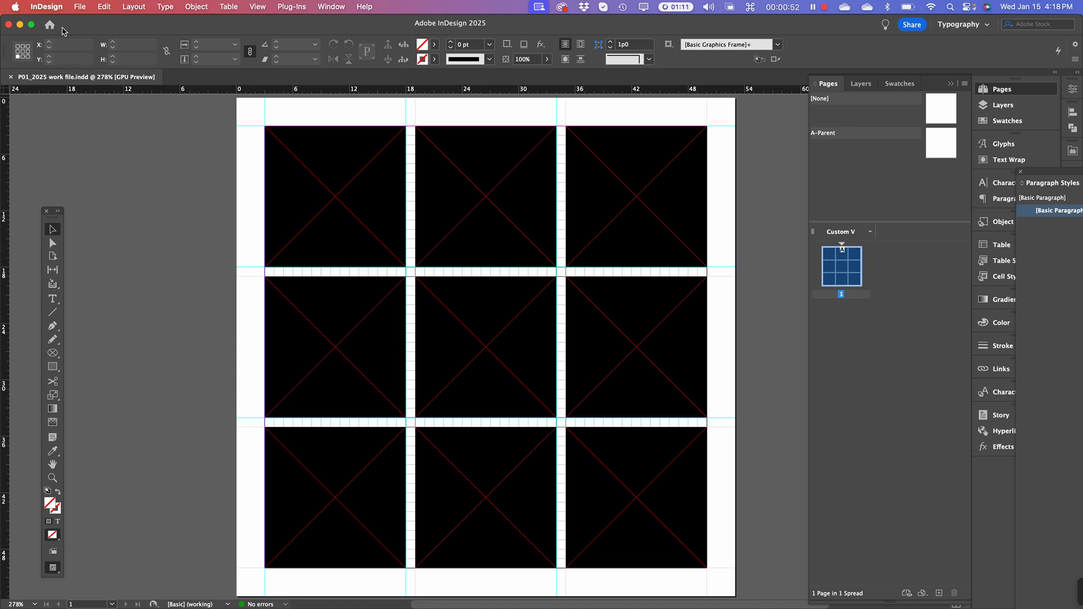
In Save As, go to the Work folder and create a new UA folder
{"action": "left_click", "coordinate": [82, 7]}
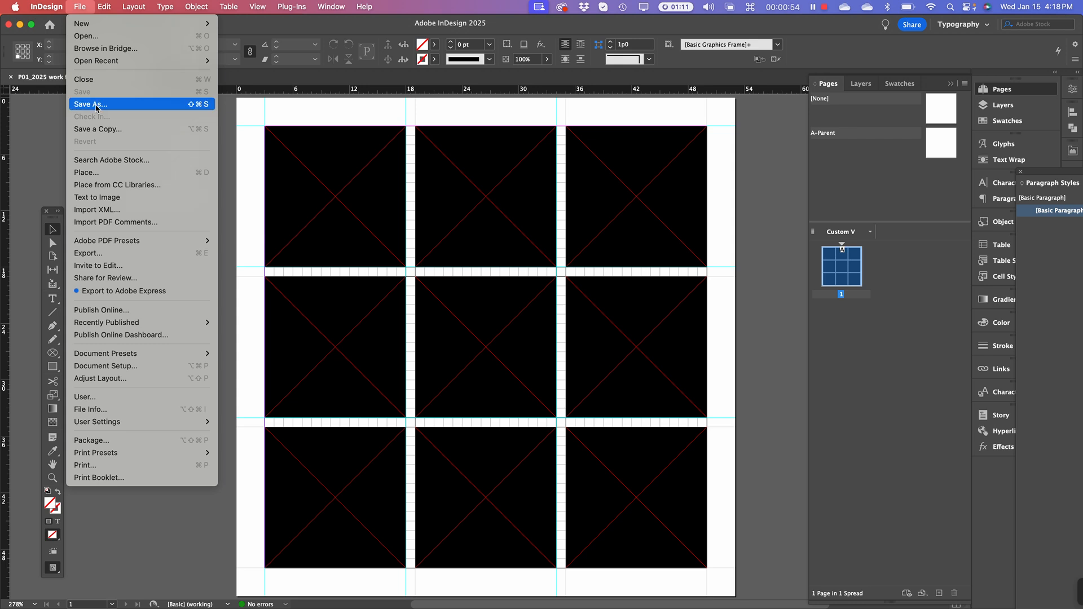
{"action": "left_click", "coordinate": [91, 104]}
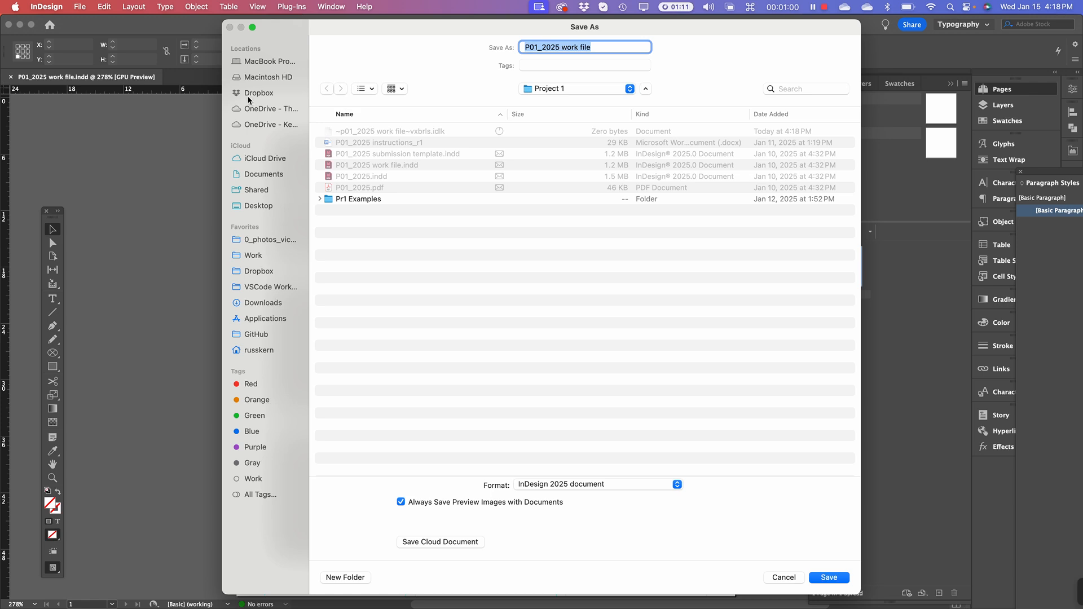
{"action": "left_click", "coordinate": [273, 255]}
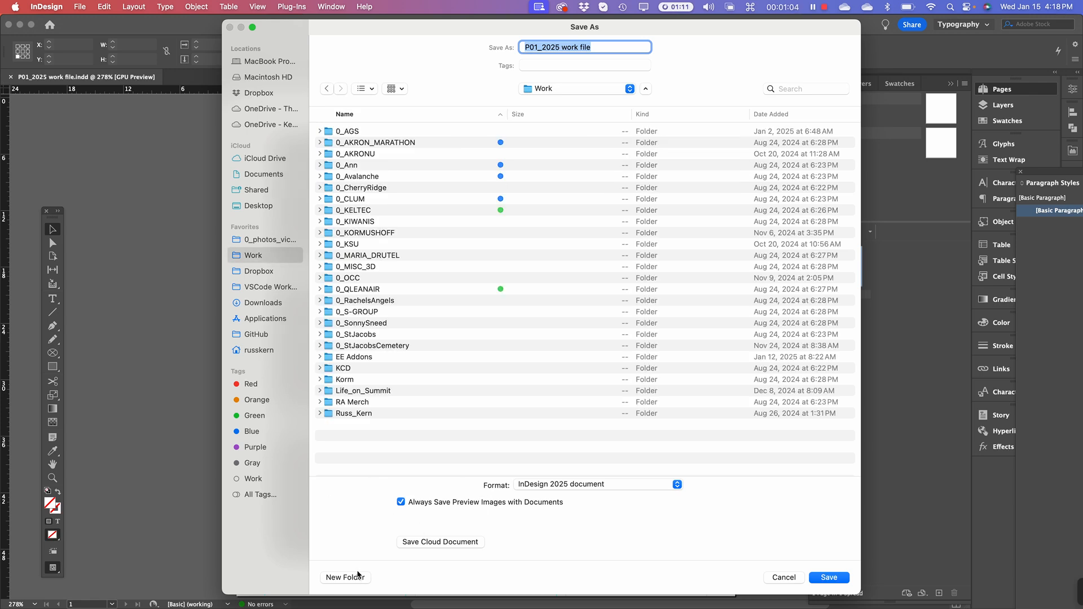
{"action": "left_click", "coordinate": [356, 578]}
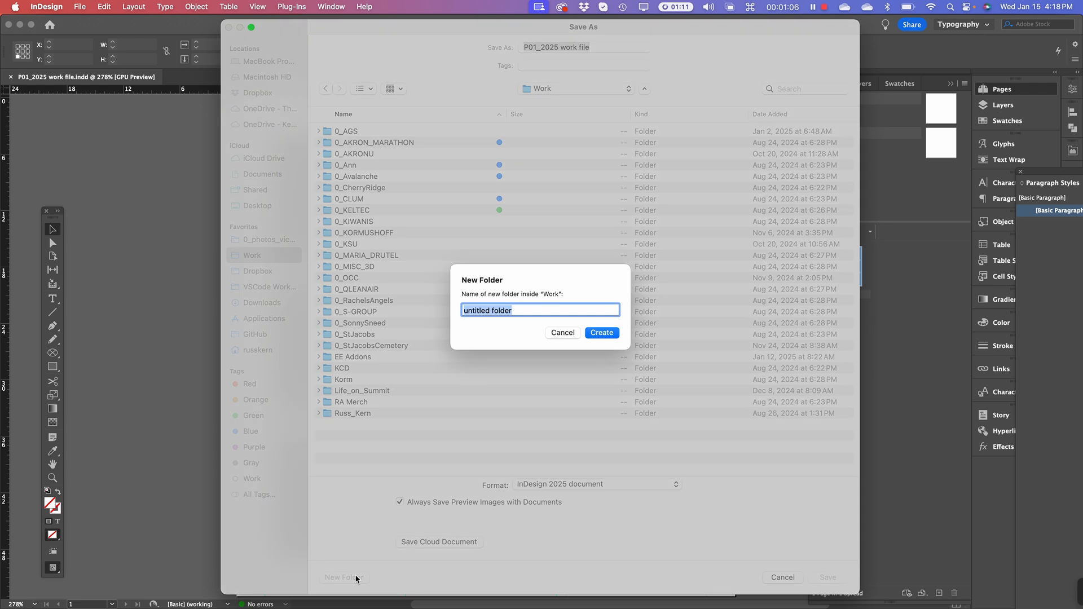
{"action": "type", "text": "UA"}
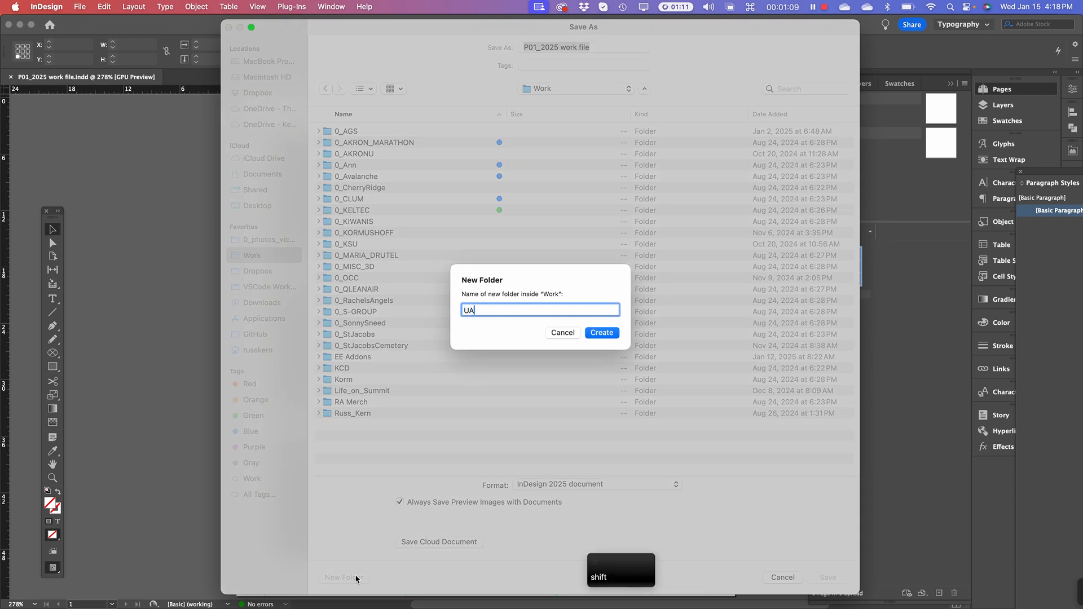
{"action": "key", "text": "Return"}
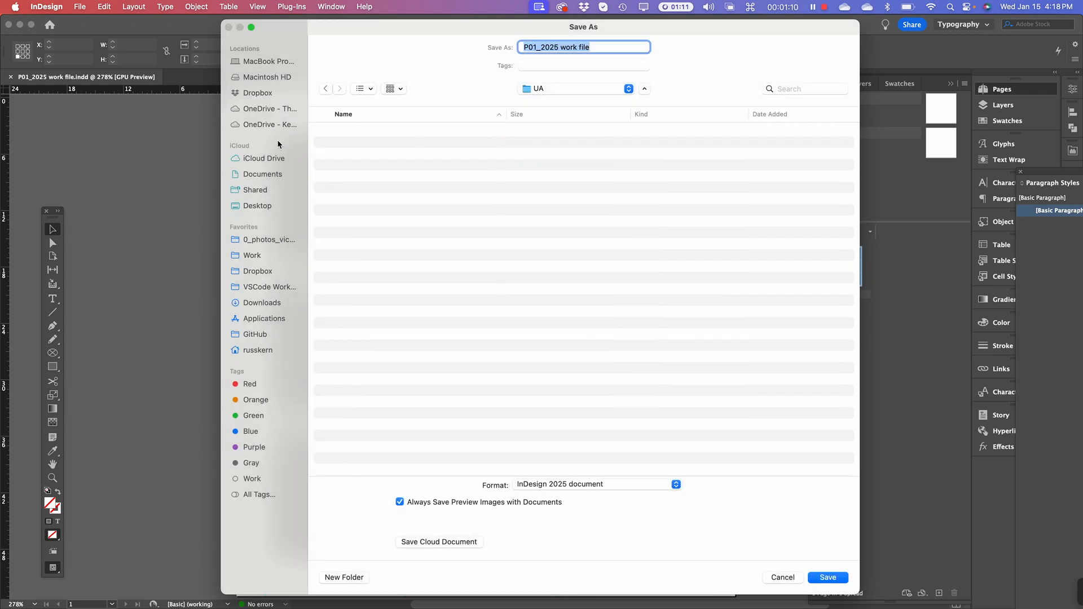
Create a Project 1 folder inside UA, then a Series 1 folder inside it
{"action": "left_click", "coordinate": [346, 577]}
{"action": "type", "text": "Pr"}
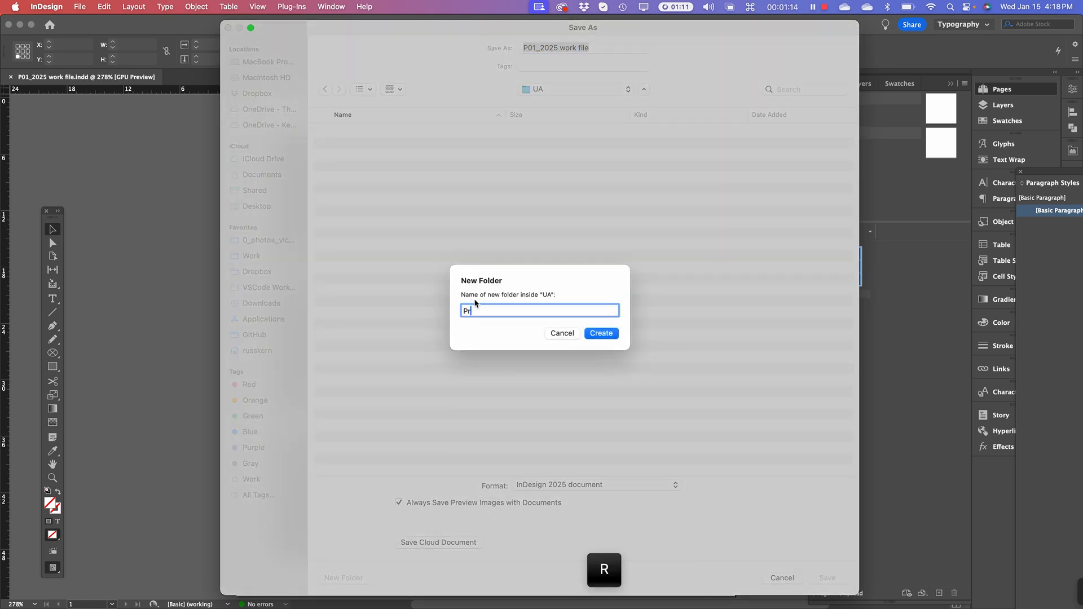
{"action": "type", "text": "oject "}
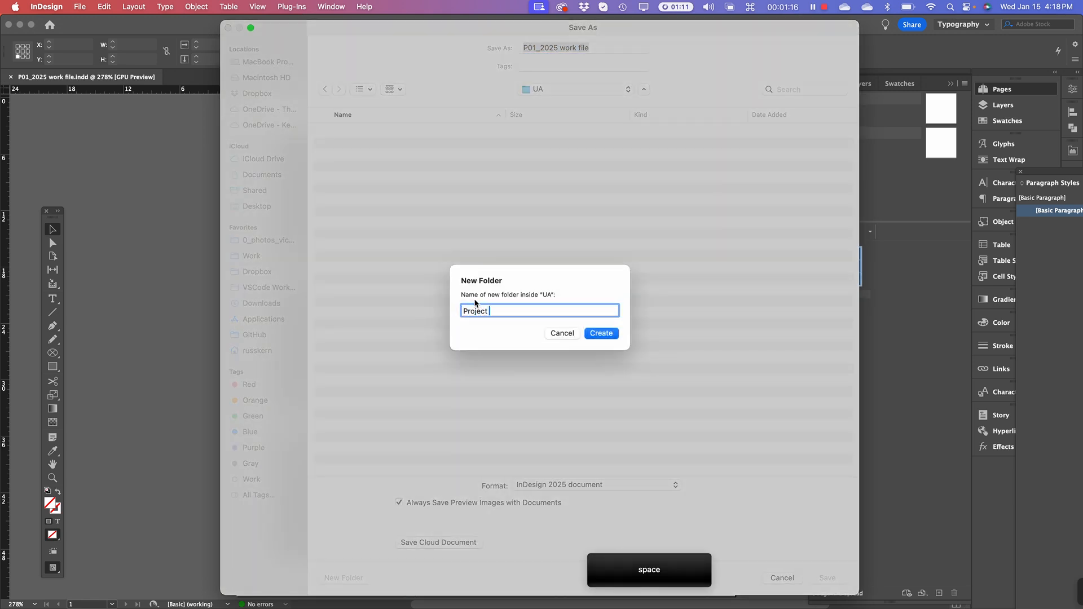
{"action": "type", "text": "1 - Series "}
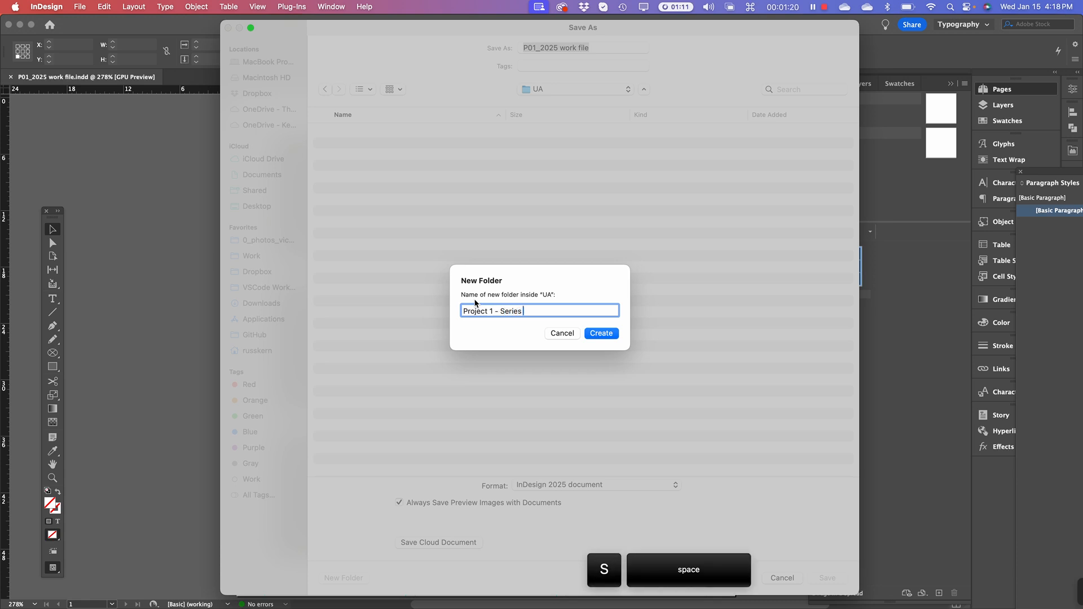
{"action": "type", "text": "1"}
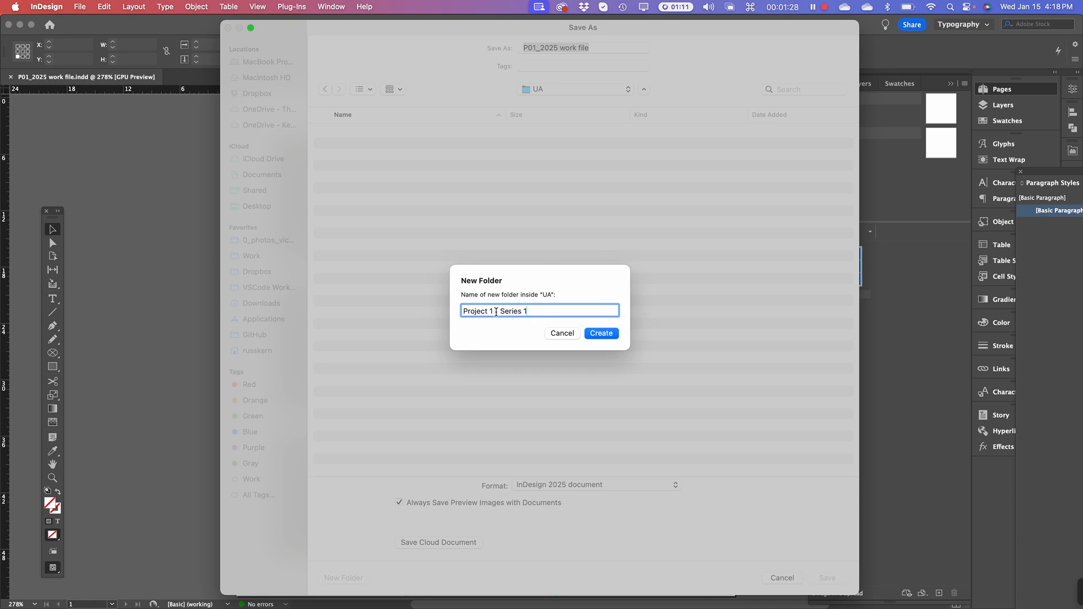
{"action": "left_click_drag", "start_coordinate": [497, 312], "coordinate": [552, 320]}
{"action": "key", "text": "BackSpace"}
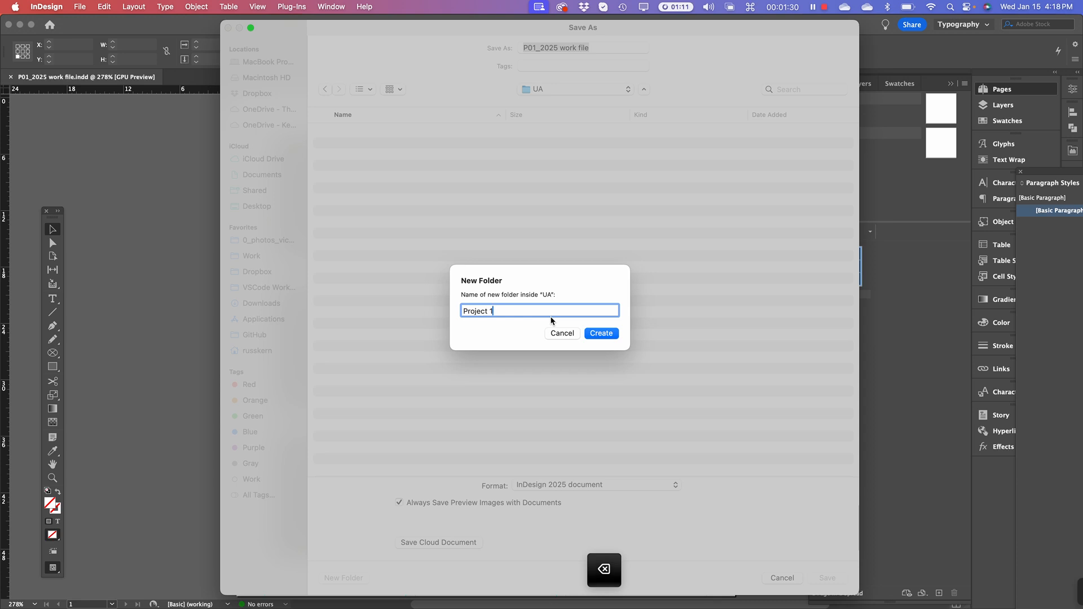
{"action": "key", "text": "Return"}
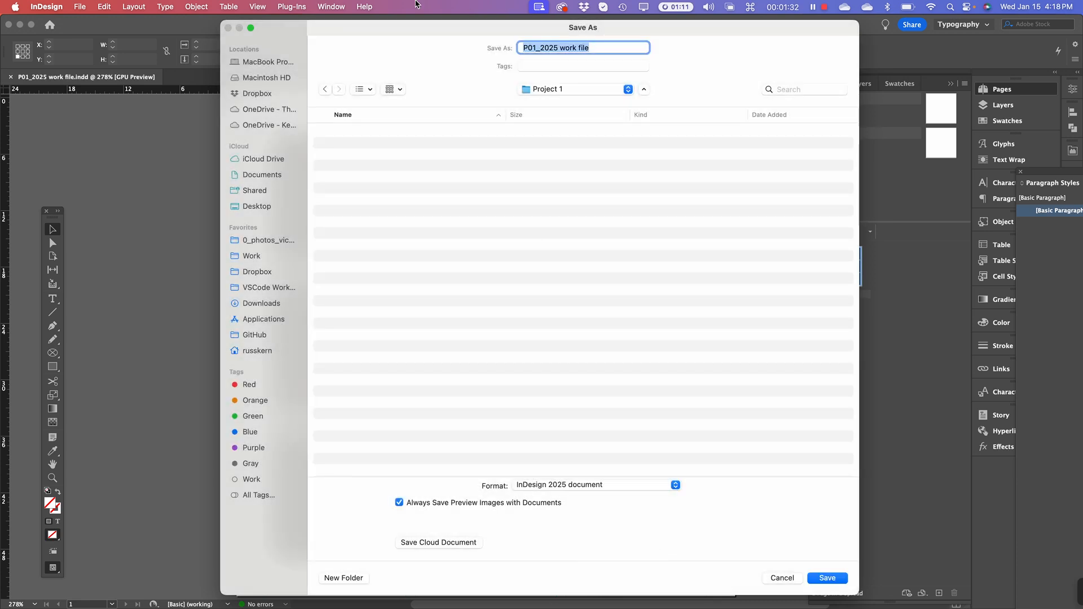
{"action": "left_click", "coordinate": [344, 578]}
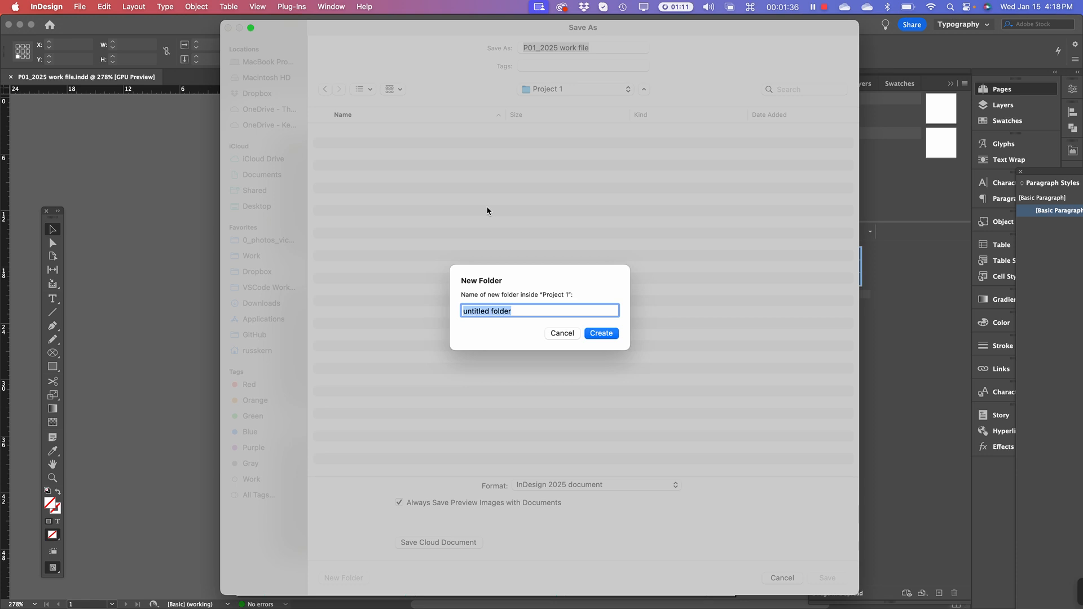
{"action": "type", "text": "Ser"}
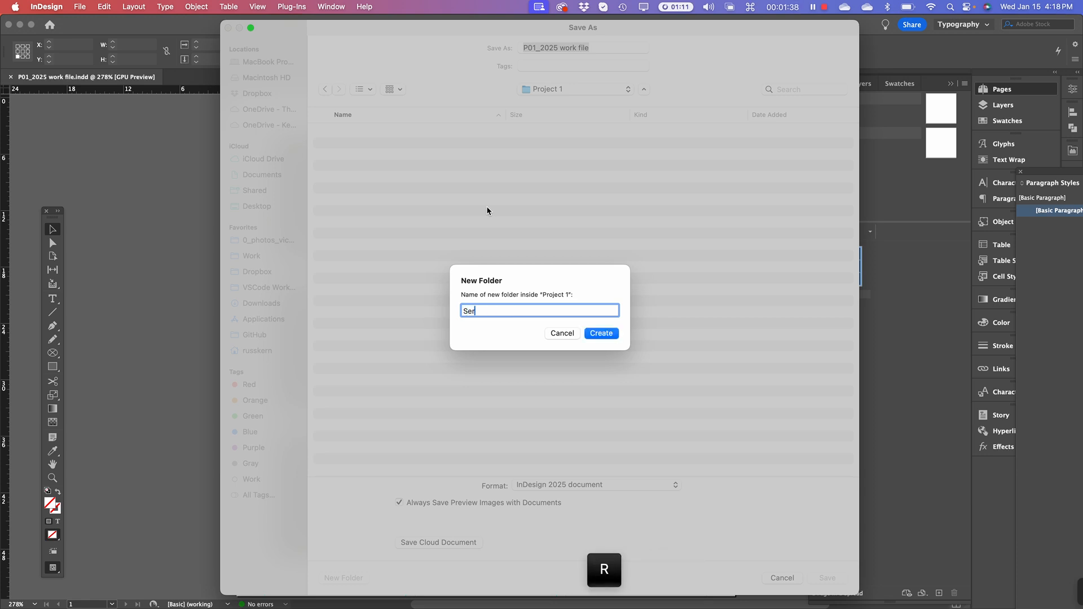
{"action": "type", "text": "ies 1"}
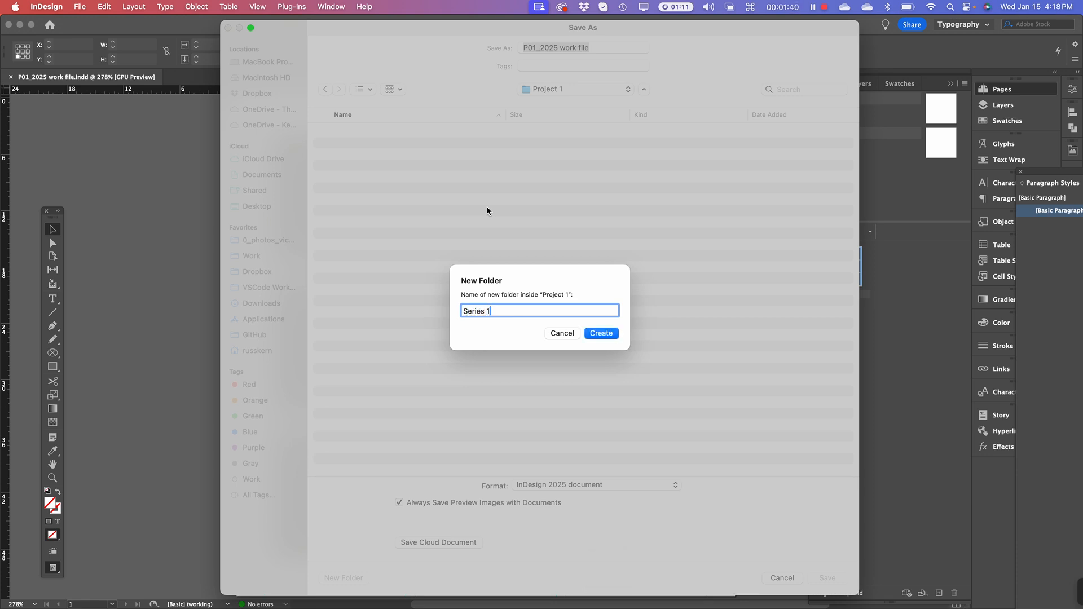
{"action": "key", "text": "Return"}
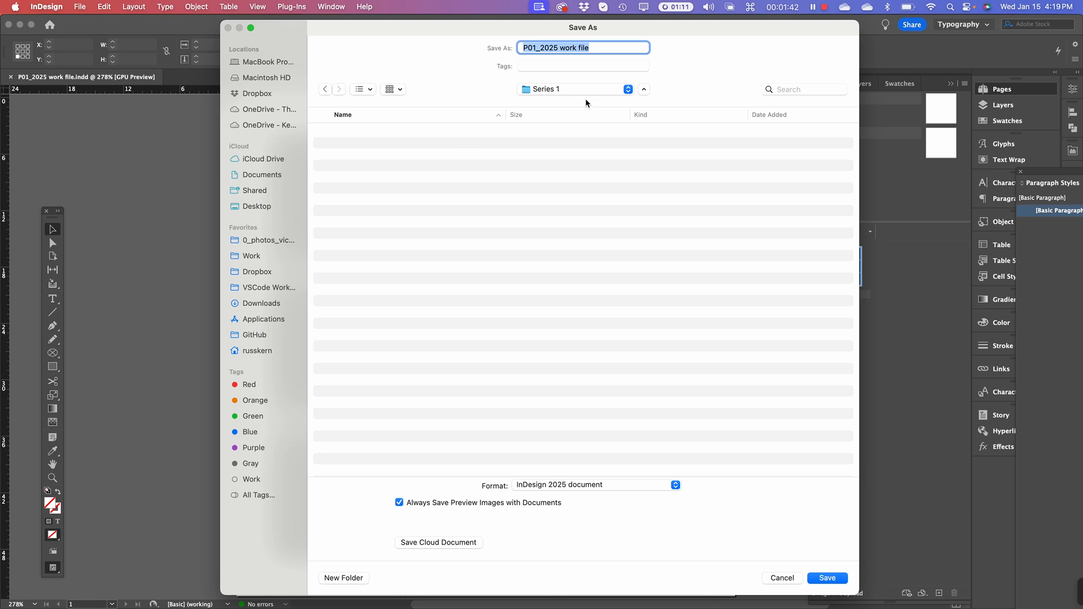
Save the document as 'P01_2025 Series 1 work file' in the Series 1 folder
{"action": "left_click", "coordinate": [566, 48]}
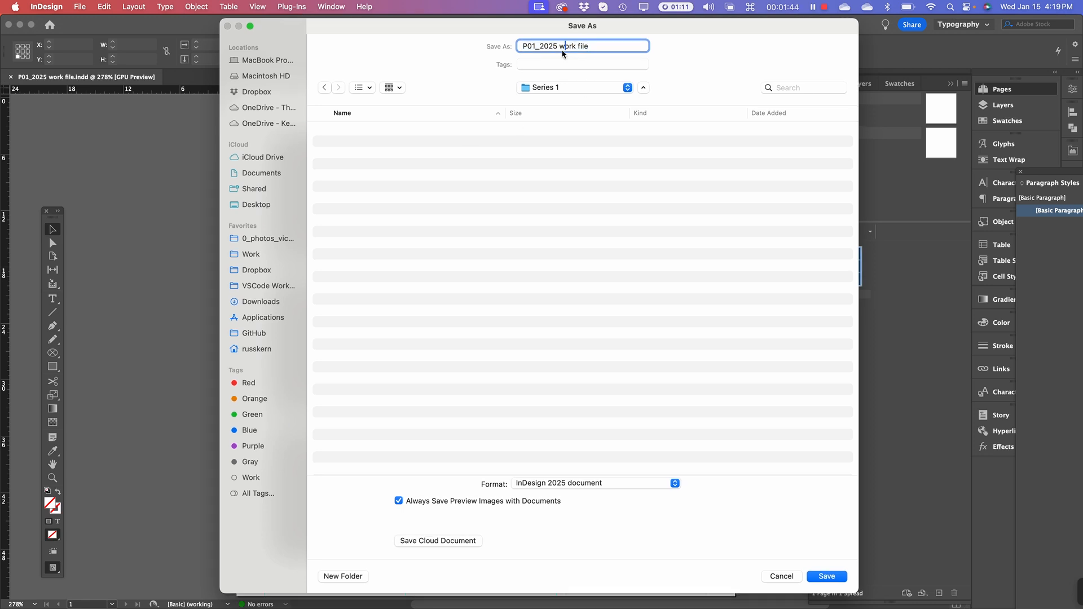
{"action": "mouse_move", "coordinate": [559, 46]}
{"action": "left_mouse_down"}
{"action": "mouse_move", "coordinate": [589, 46]}
{"action": "mouse_move", "coordinate": [578, 46]}
{"action": "left_mouse_up"}
{"action": "left_click", "coordinate": [566, 46]}
{"action": "type", "text": "Series 1"}
{"action": "left_click", "coordinate": [825, 577]}
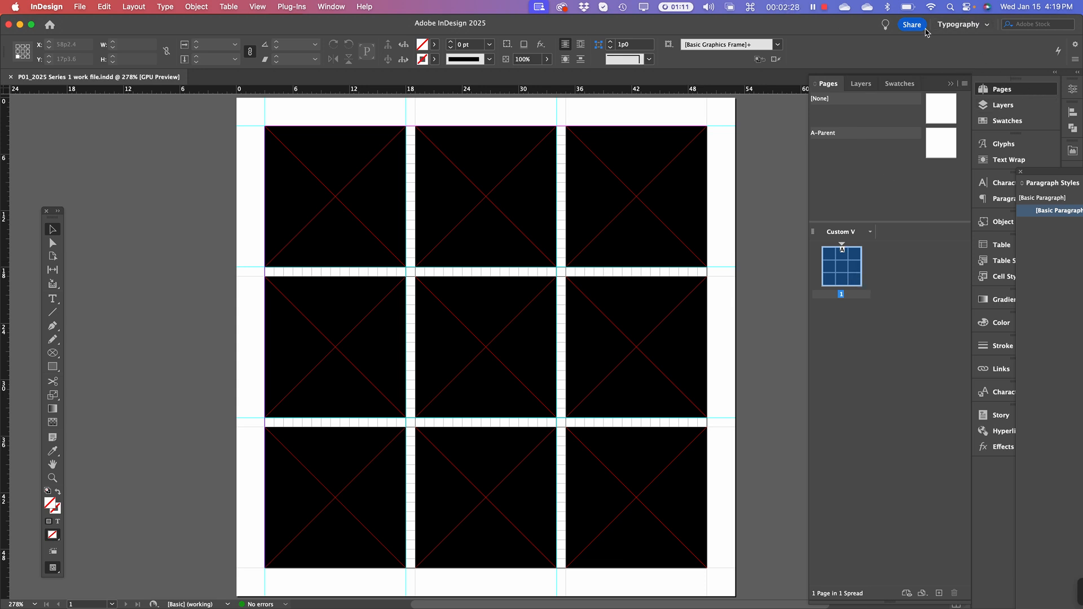
Switch to Essentials, collapse the floating Character panel and dock History on the right side
{"action": "left_click", "coordinate": [953, 26]}
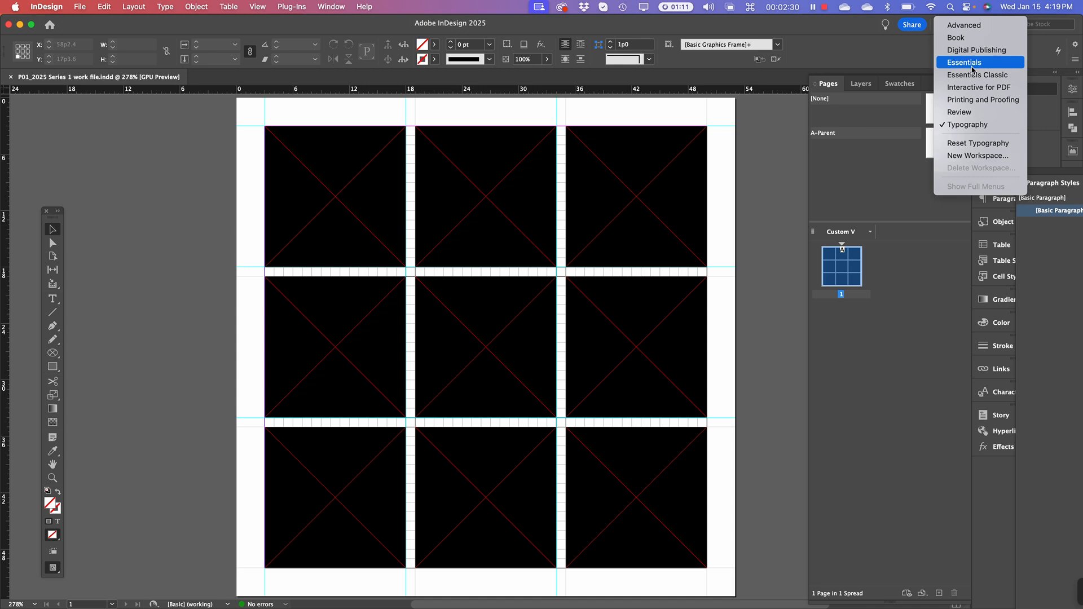
{"action": "left_click", "coordinate": [972, 63]}
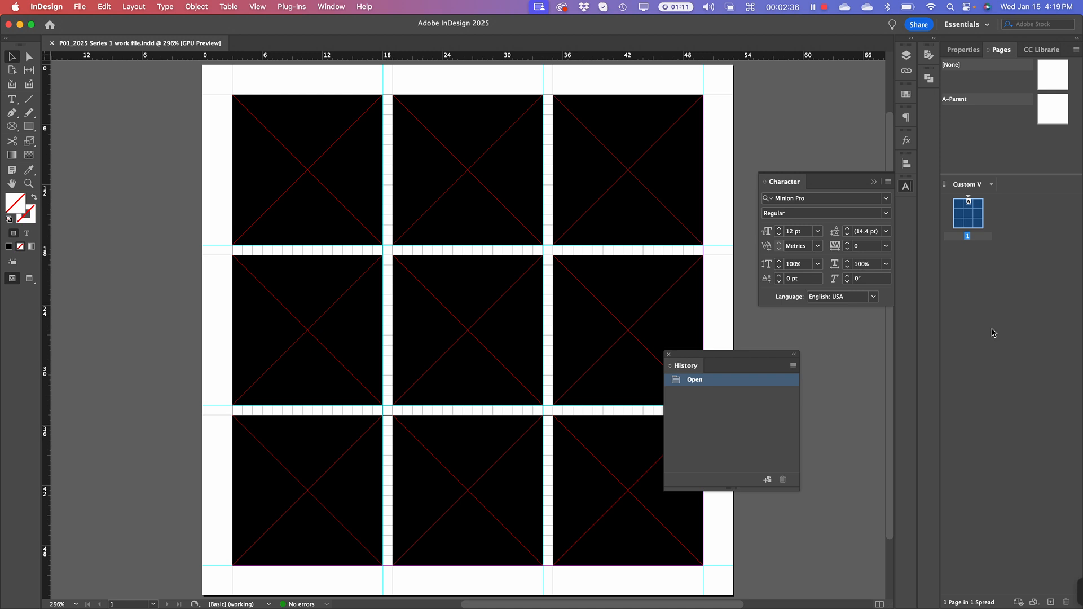
{"action": "left_click", "coordinate": [874, 182]}
{"action": "left_click_drag", "start_coordinate": [736, 356], "coordinate": [904, 205]}
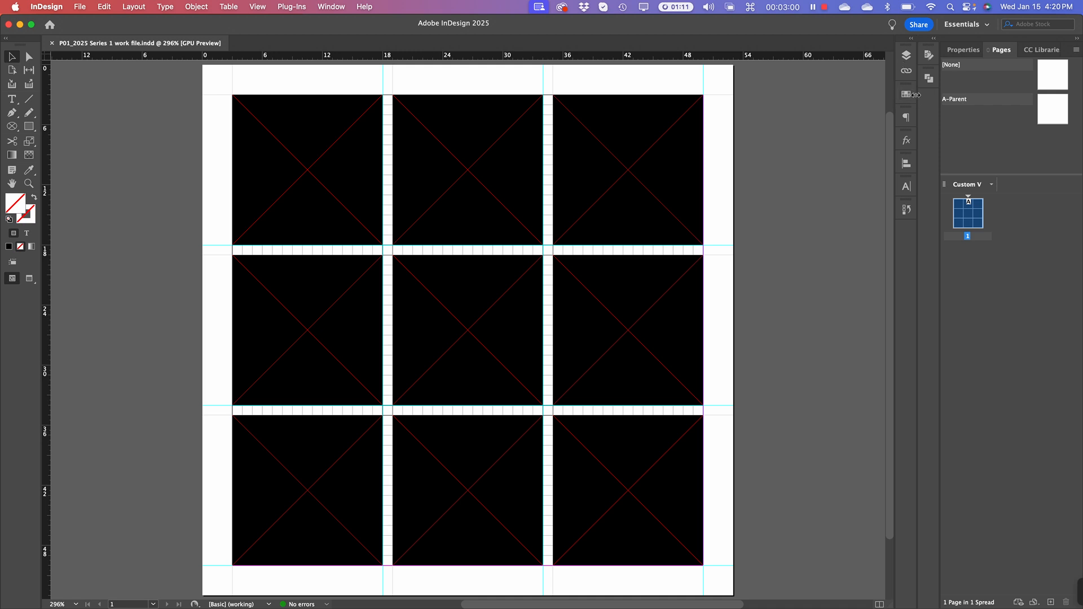
Take a screenshot of the panel dock area and move its preview off the page
{"action": "key", "text": "super+shift+4"}
{"action": "left_click_drag", "start_coordinate": [867, 24], "coordinate": [942, 79]}
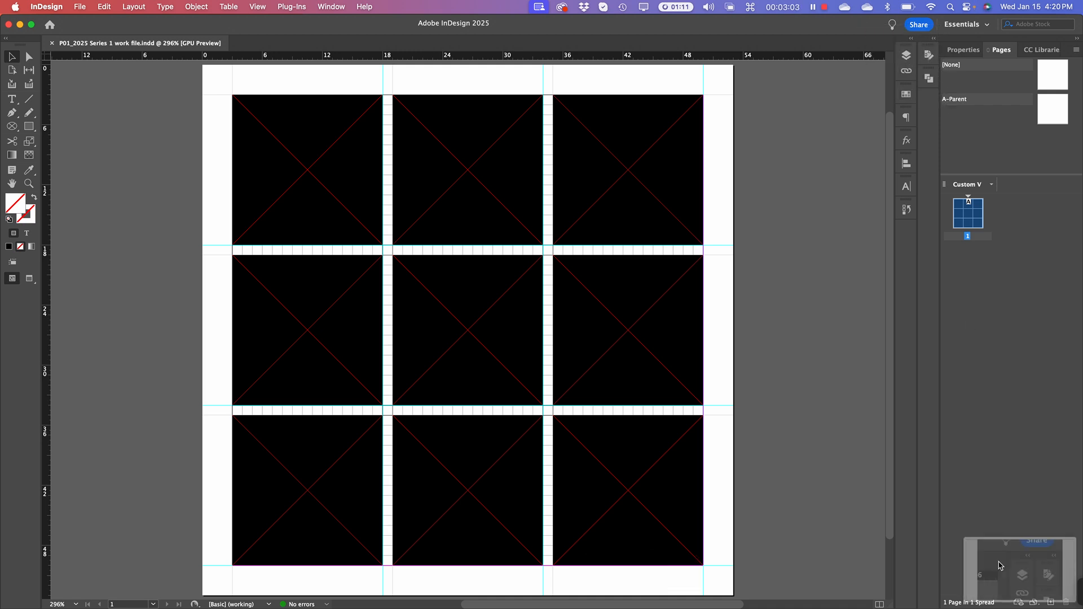
{"action": "left_click", "coordinate": [1040, 572]}
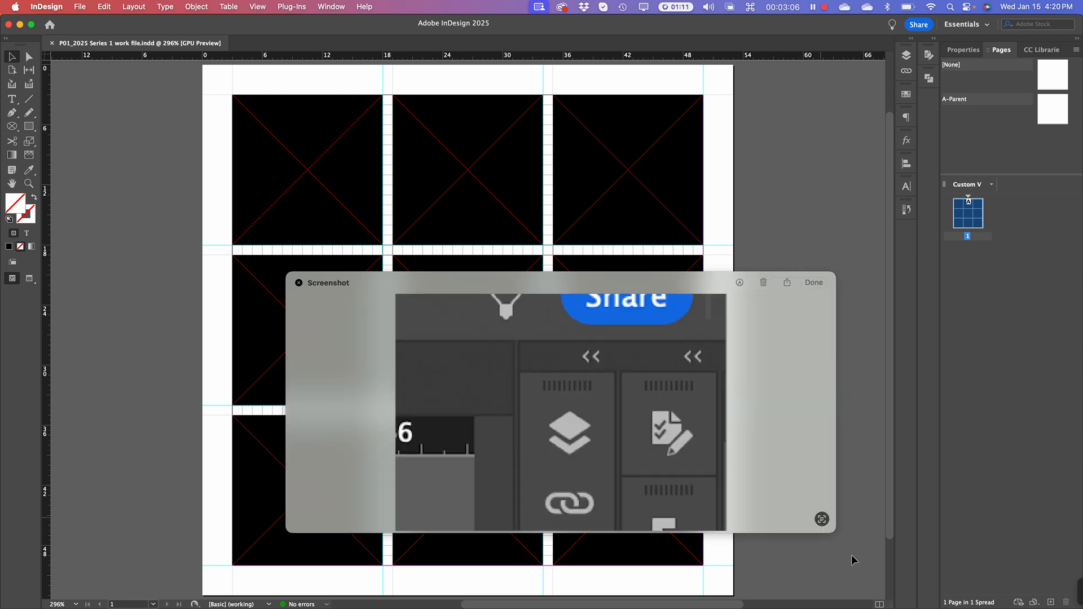
{"action": "left_click_drag", "start_coordinate": [557, 278], "coordinate": [534, 61]}
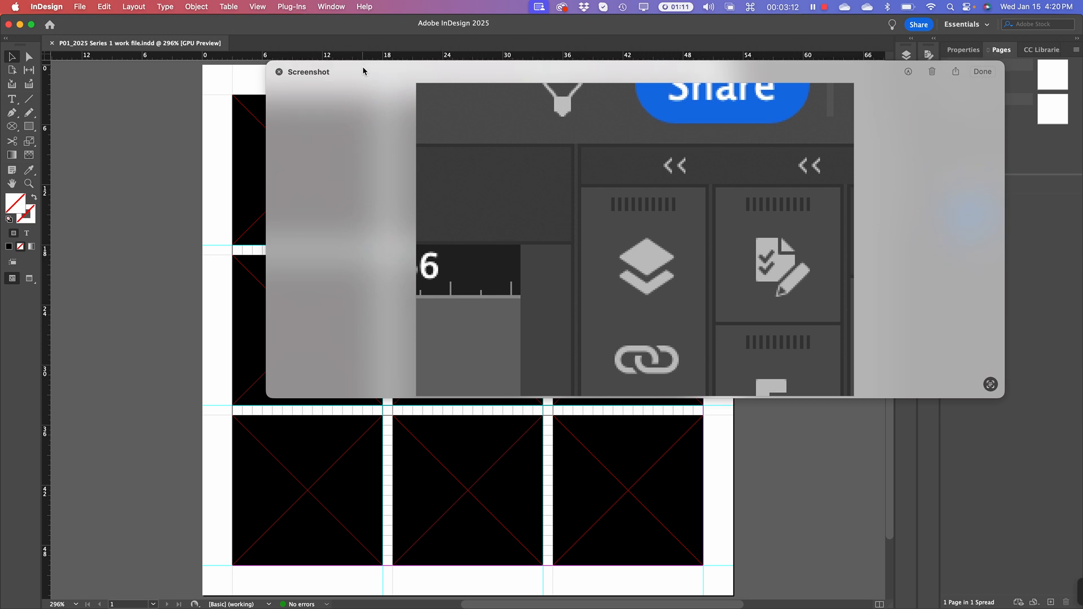
{"action": "left_click_drag", "start_coordinate": [364, 68], "coordinate": [794, 598]}
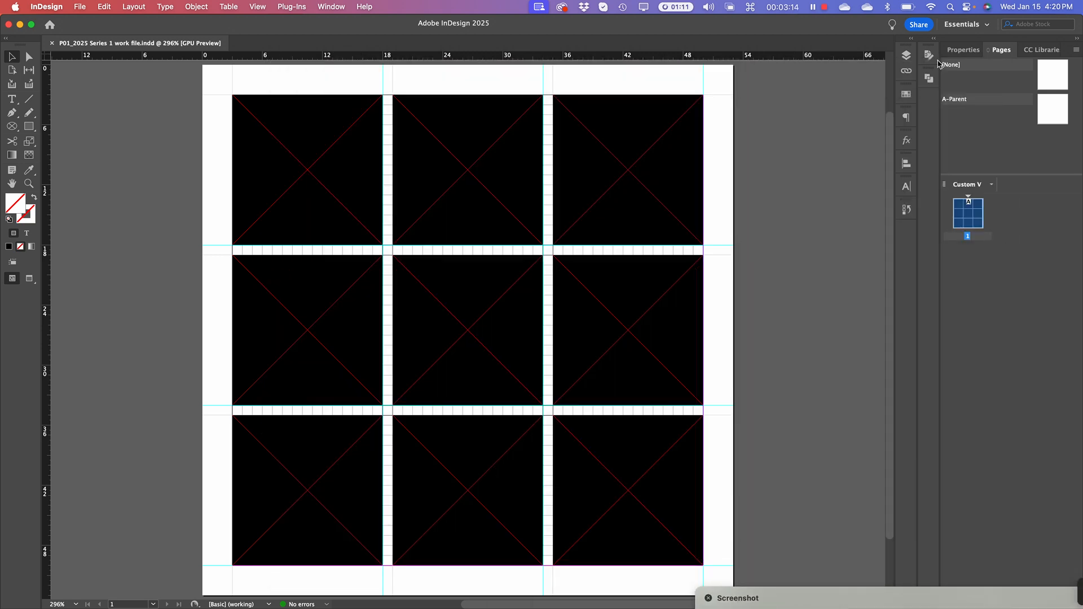
Check each layer in turn: large – series 1, medium – series 2, small – series 3, 1p0 – series 4 and 5
{"action": "left_click", "coordinate": [907, 55]}
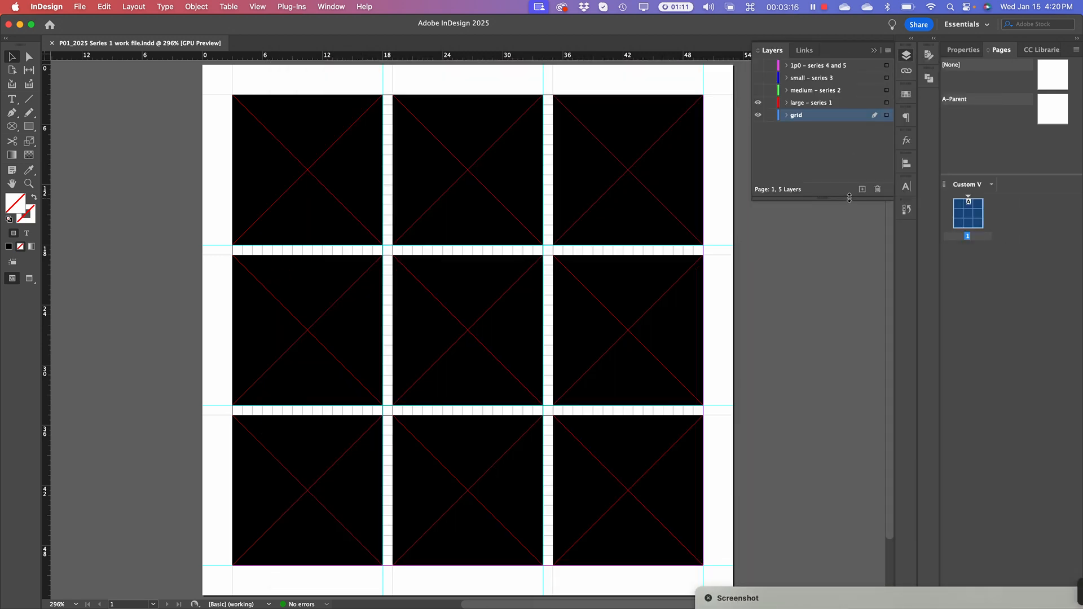
{"action": "left_click", "coordinate": [827, 107]}
{"action": "left_click", "coordinate": [759, 103]}
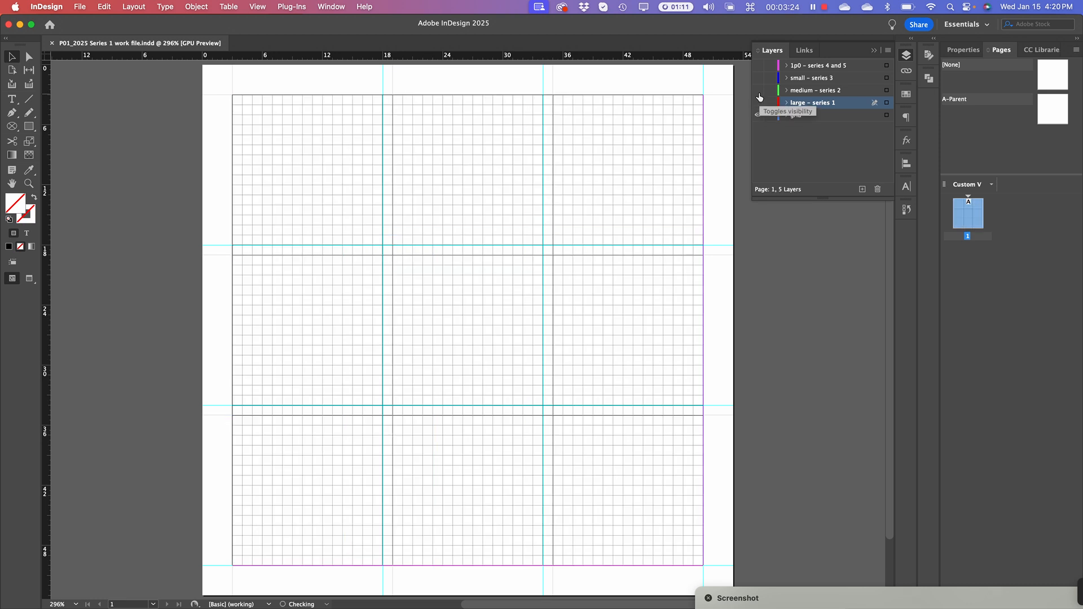
{"action": "left_click", "coordinate": [758, 91]}
{"action": "left_click", "coordinate": [759, 90]}
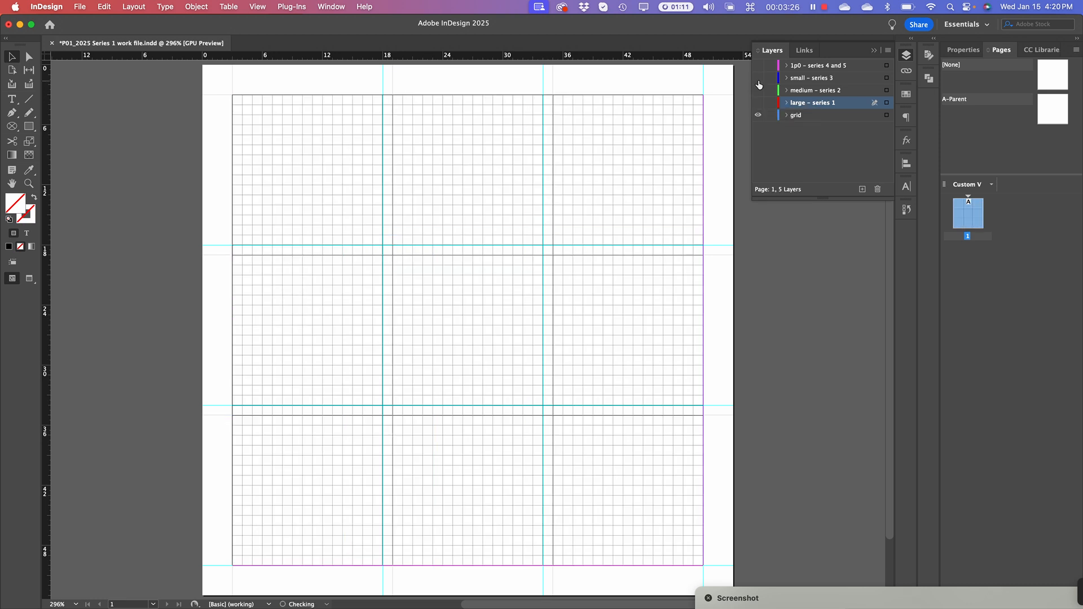
{"action": "left_click", "coordinate": [759, 79]}
{"action": "left_click", "coordinate": [758, 79]}
{"action": "left_click", "coordinate": [758, 66]}
Make the small, medium and large layers visible again so all five layers show
{"action": "left_click", "coordinate": [837, 128]}
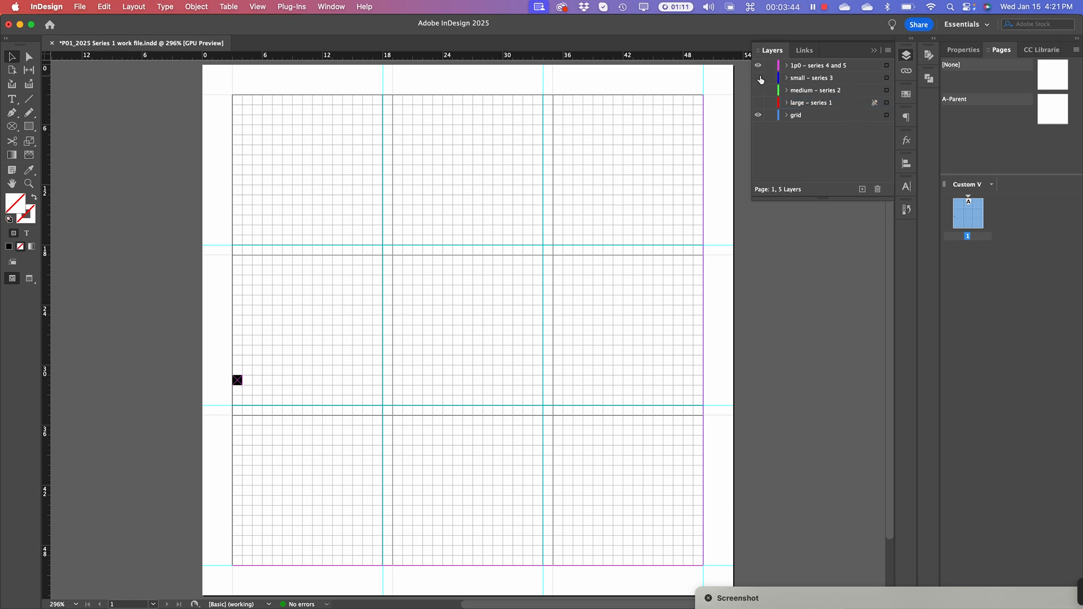
{"action": "left_click_drag", "start_coordinate": [760, 80], "coordinate": [759, 104]}
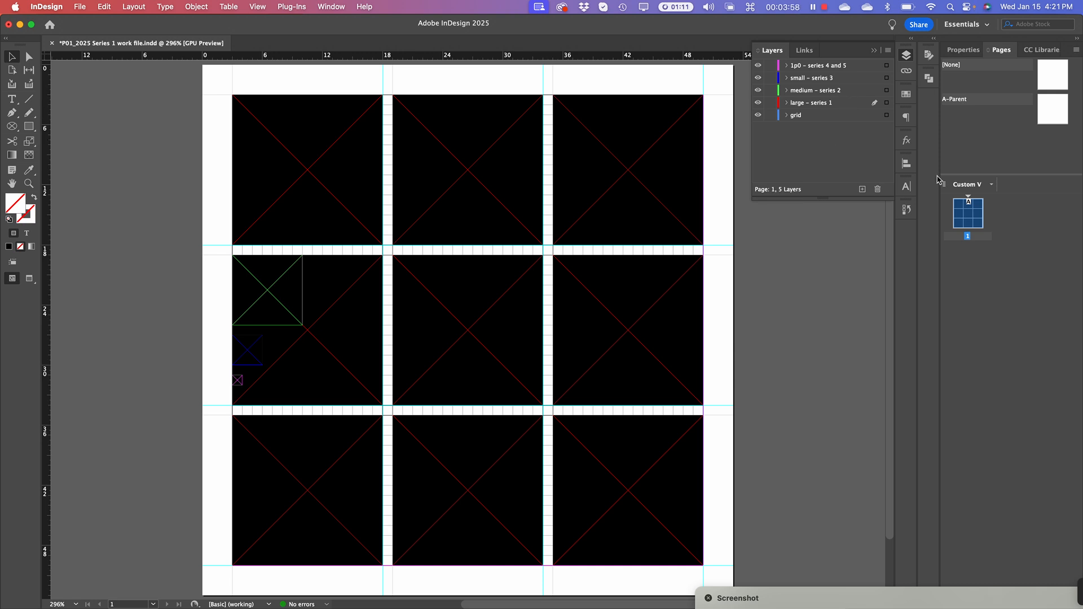
{"action": "left_click", "coordinate": [992, 264]}
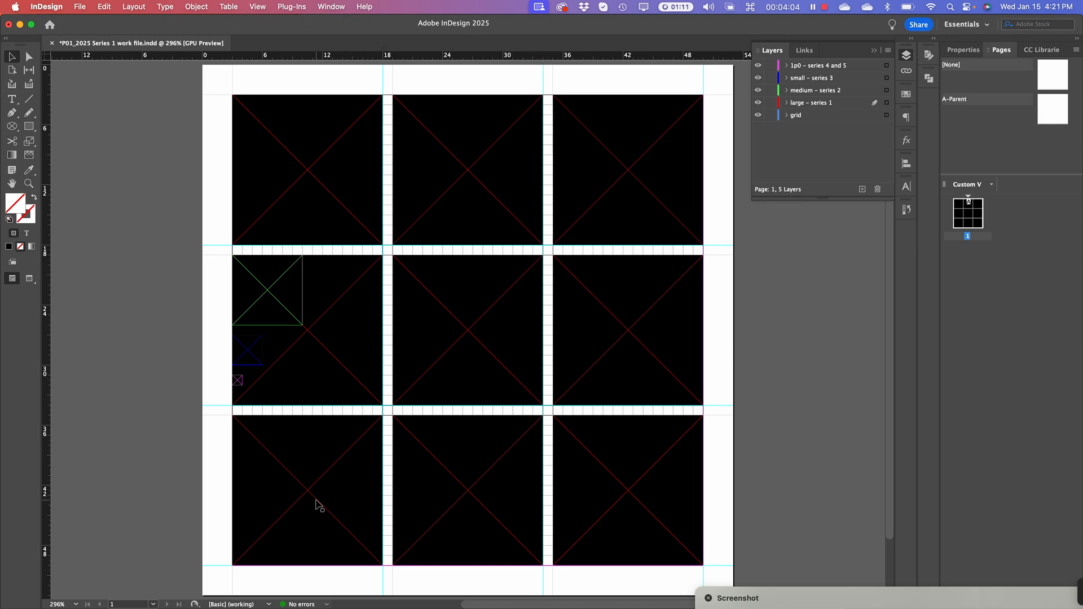
Apply Reset Essentials so document properties show a 53p0 × 53p0 page with 3p0 margins
{"action": "left_click", "coordinate": [341, 6]}
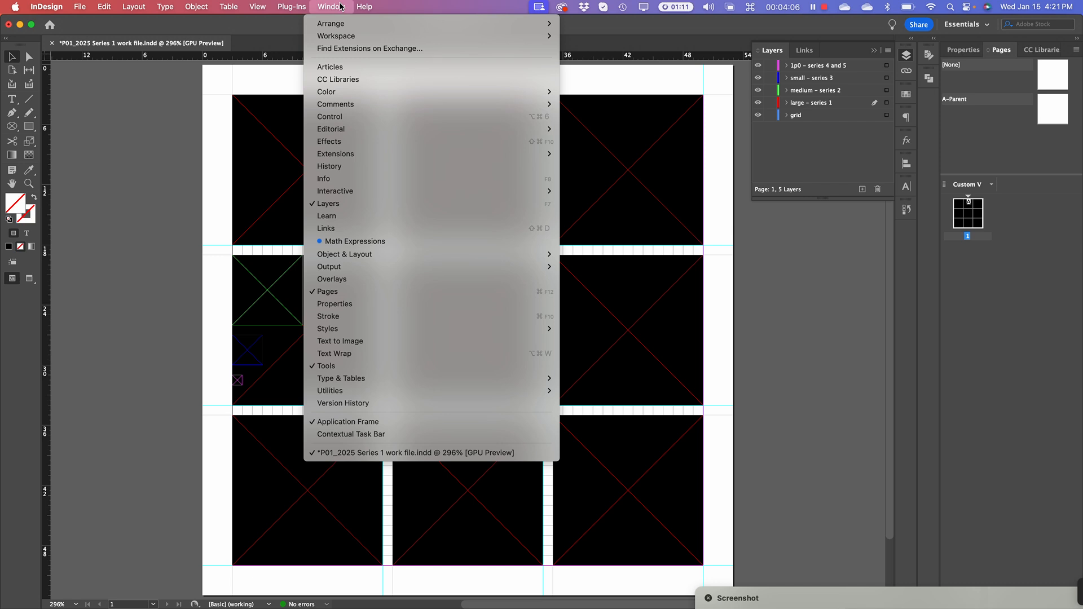
{"action": "mouse_move", "coordinate": [345, 37]}
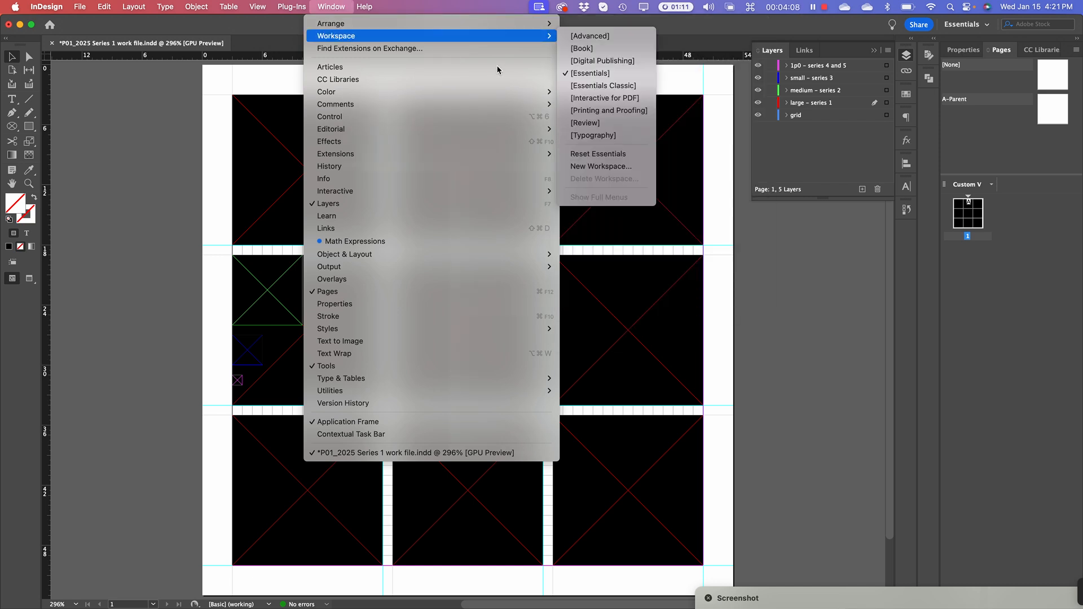
{"action": "left_click", "coordinate": [627, 76]}
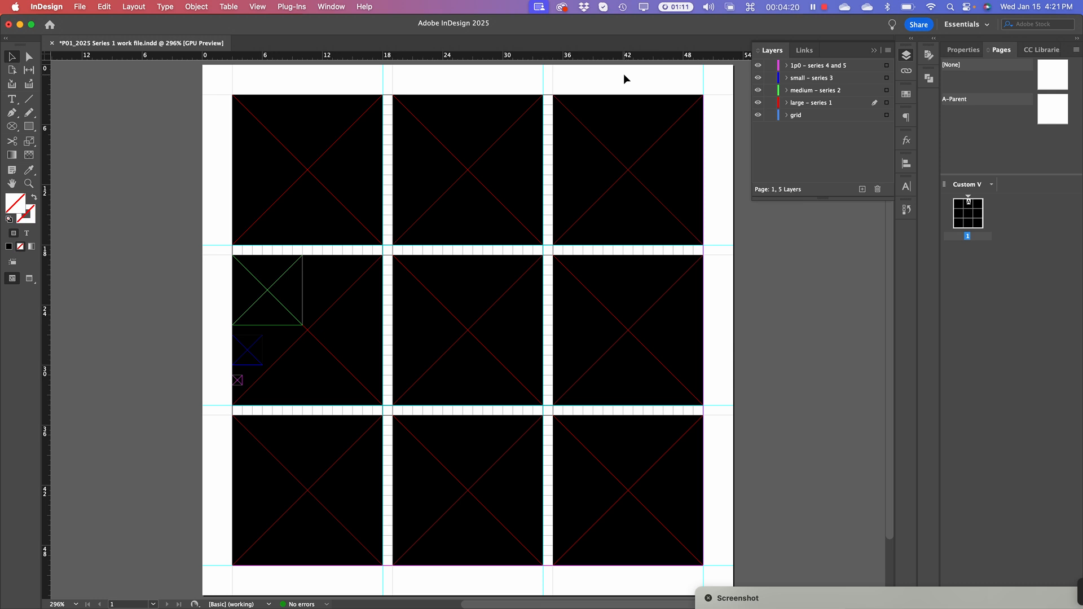
{"action": "left_click", "coordinate": [338, 8]}
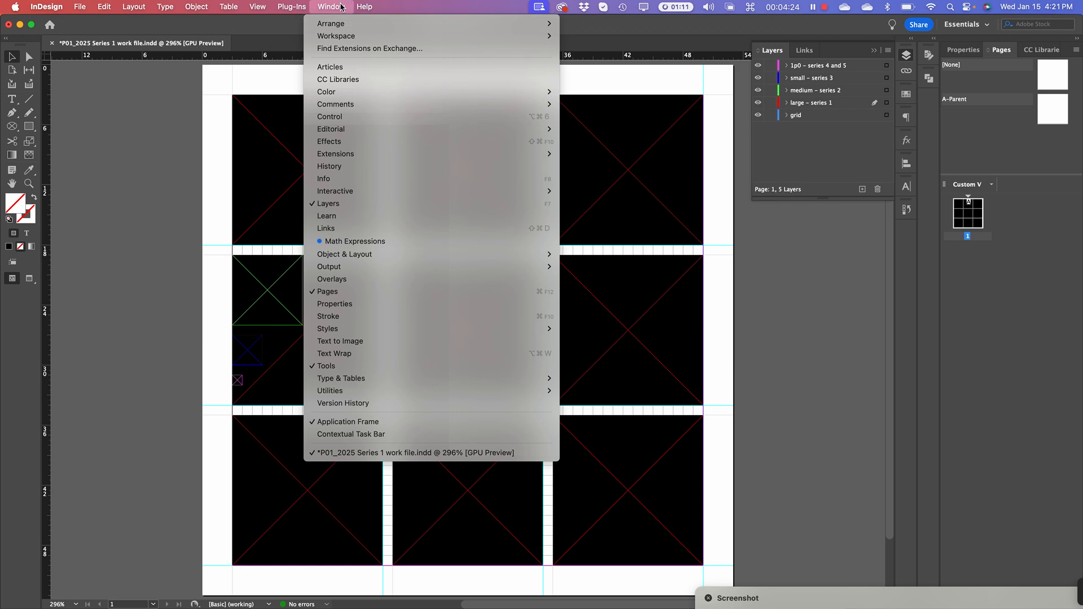
{"action": "left_click", "coordinate": [1027, 329]}
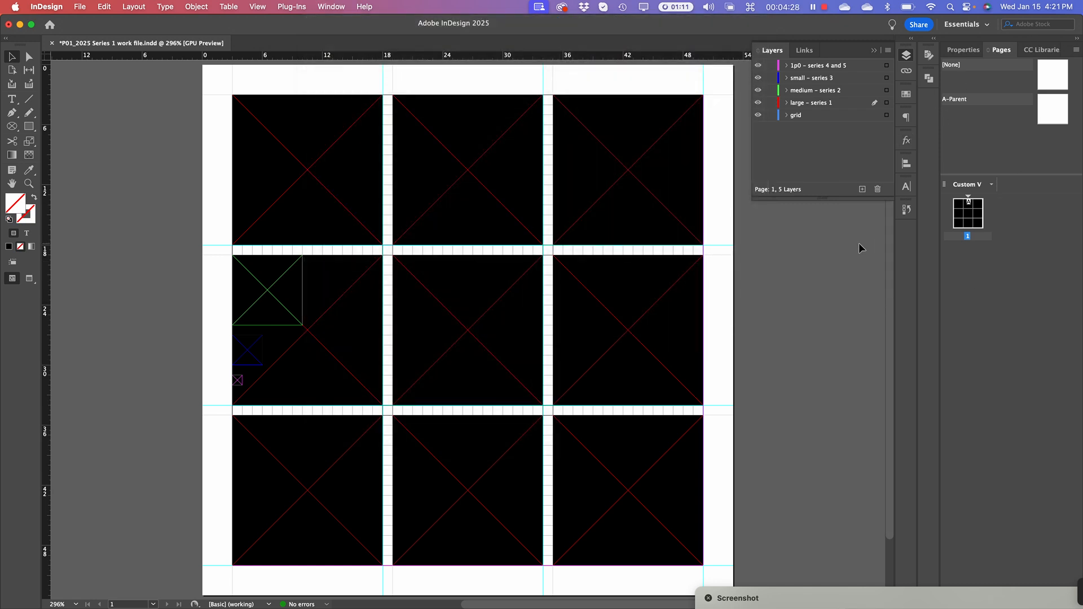
{"action": "left_click", "coordinate": [339, 6]}
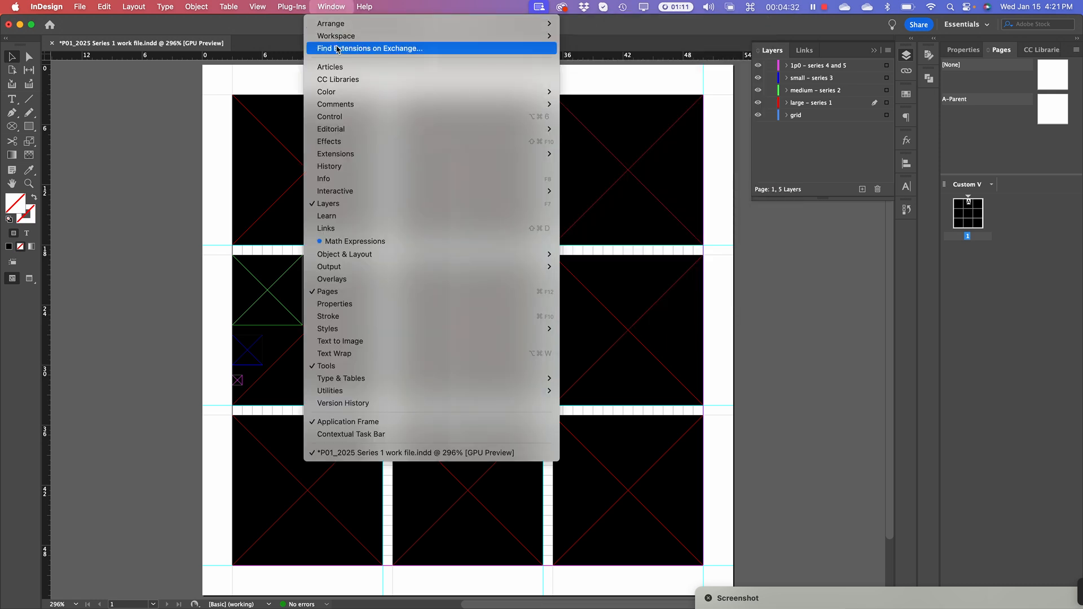
{"action": "mouse_move", "coordinate": [338, 36]}
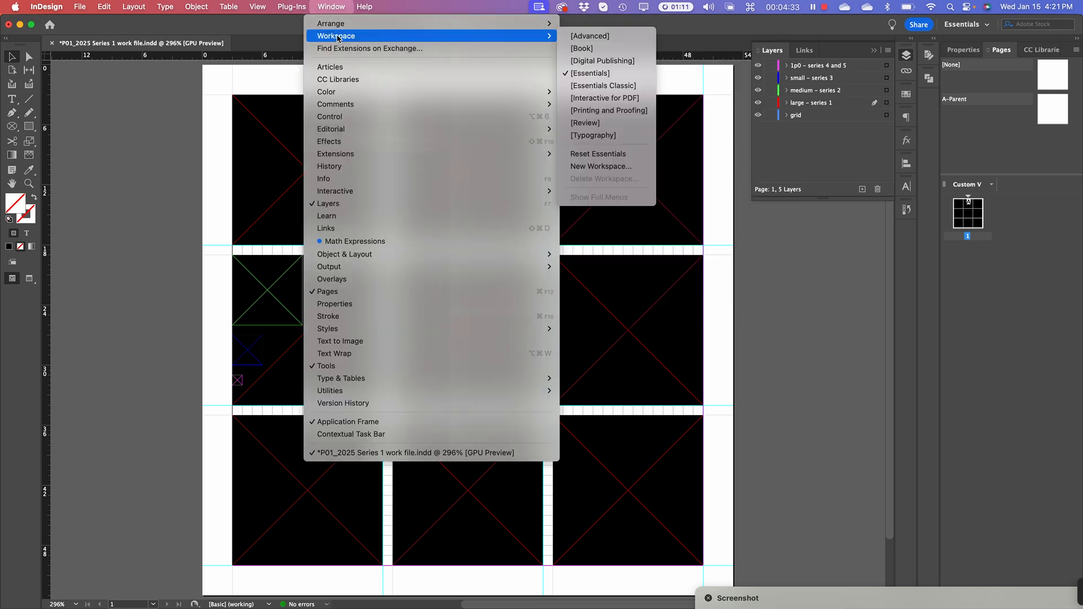
{"action": "left_click", "coordinate": [601, 158]}
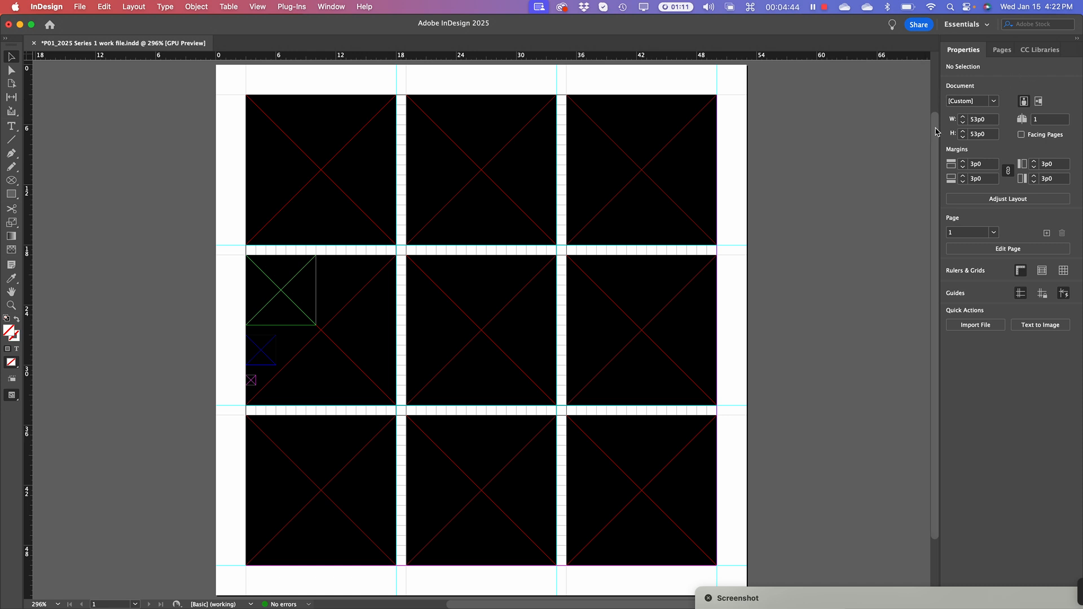
Choose the Essentials Classic workspace and apply Reset Essentials Classic
{"action": "left_click", "coordinate": [970, 24]}
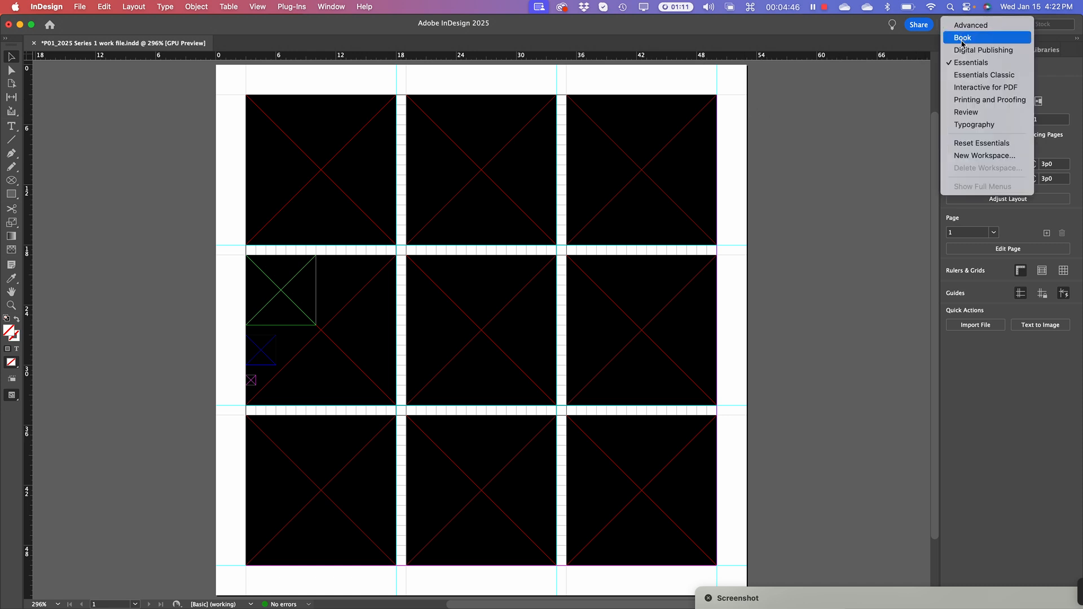
{"action": "left_click", "coordinate": [969, 74]}
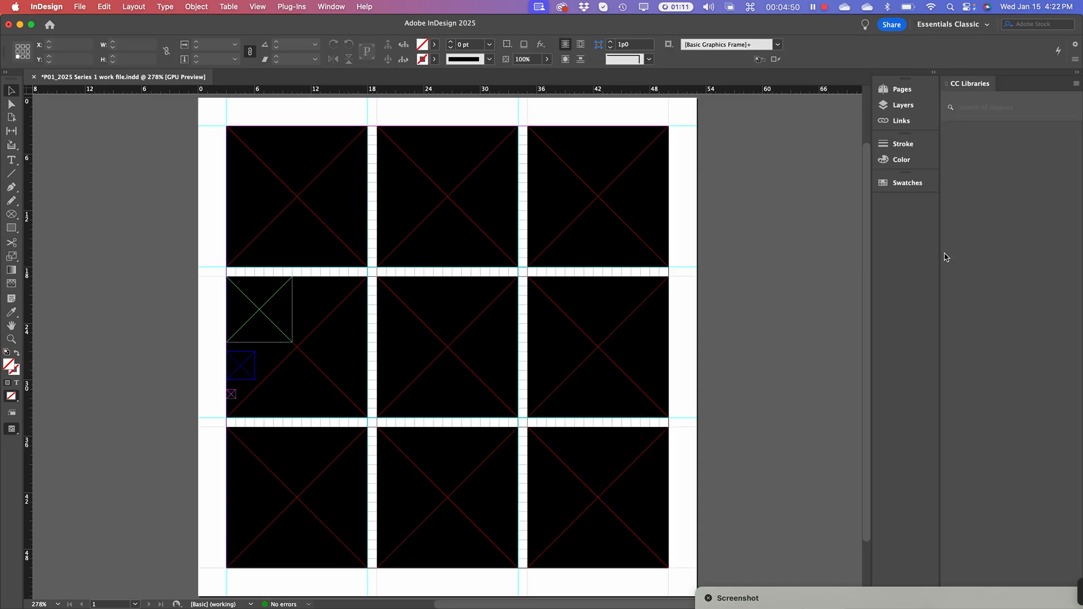
{"action": "left_click", "coordinate": [329, 7]}
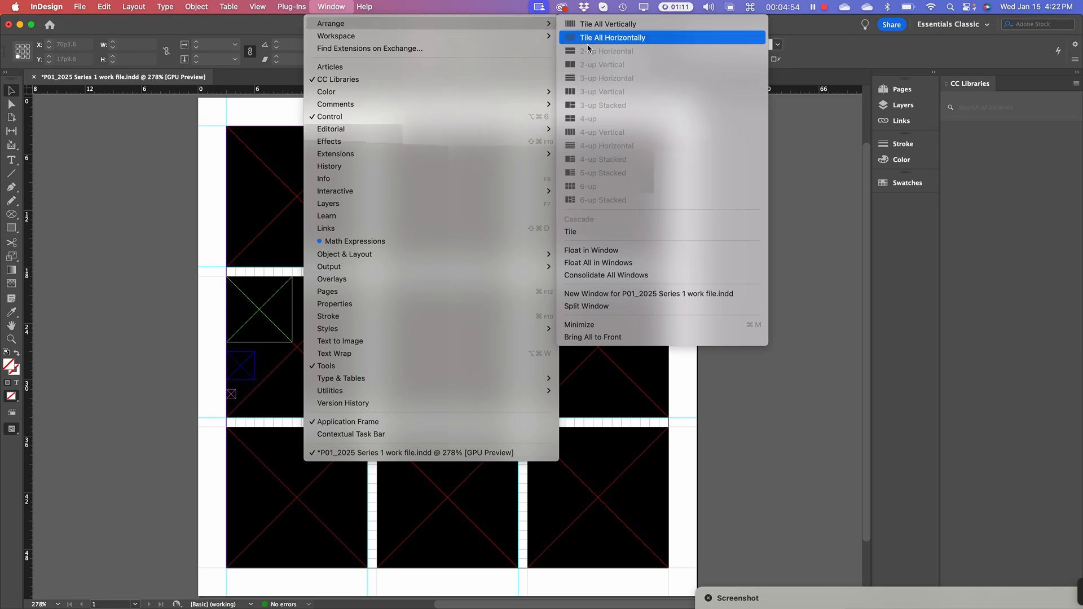
{"action": "mouse_move", "coordinate": [455, 36]}
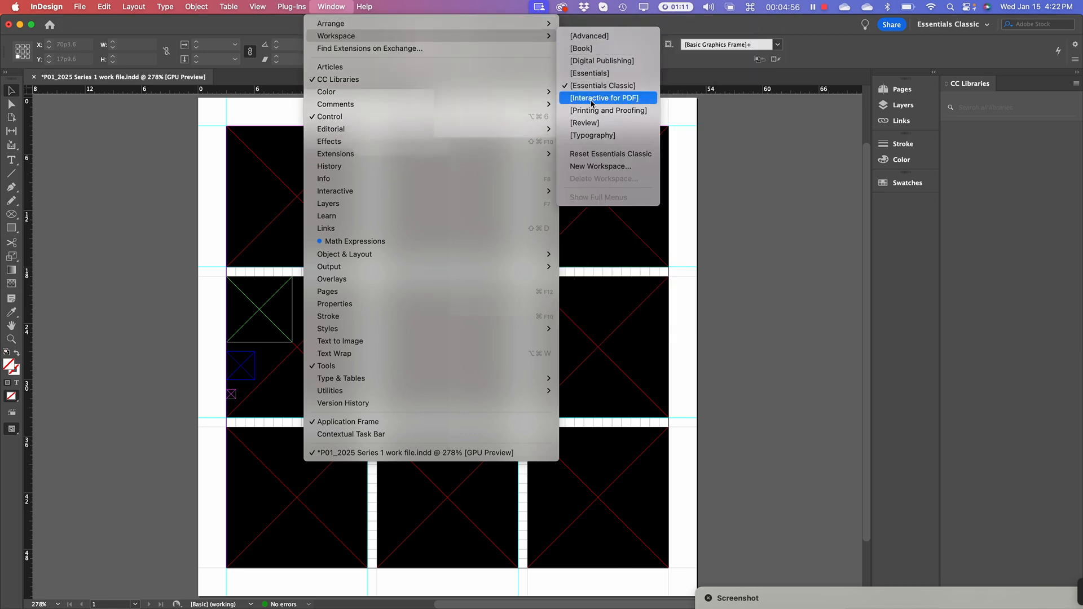
{"action": "left_click", "coordinate": [622, 158]}
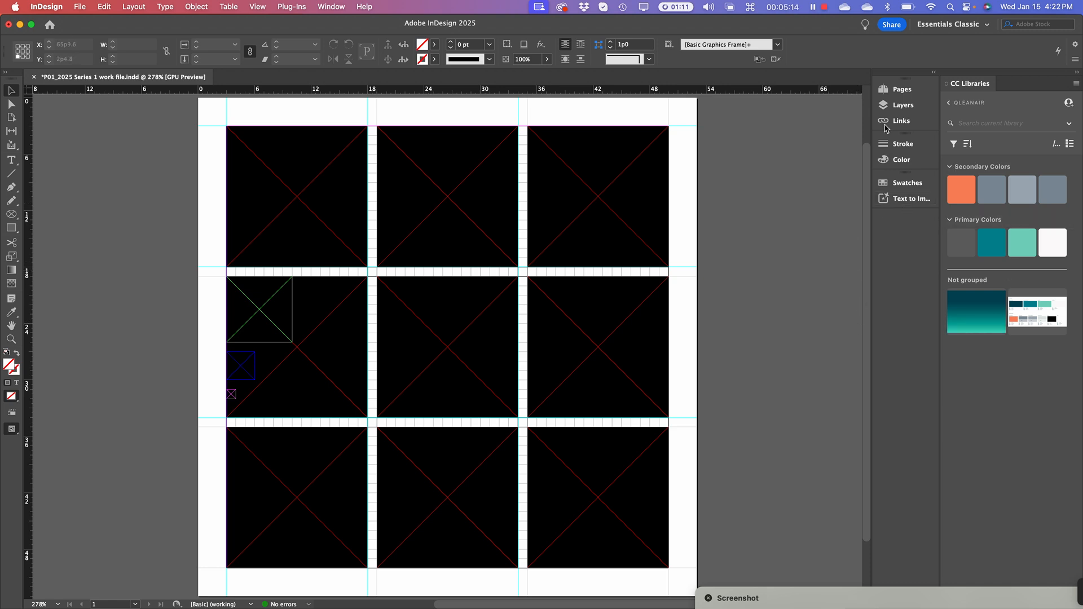
Hide the 1p0, small and medium layers, leaving large – series 1 and grid, and show the Pages panel
{"action": "left_click", "coordinate": [899, 90]}
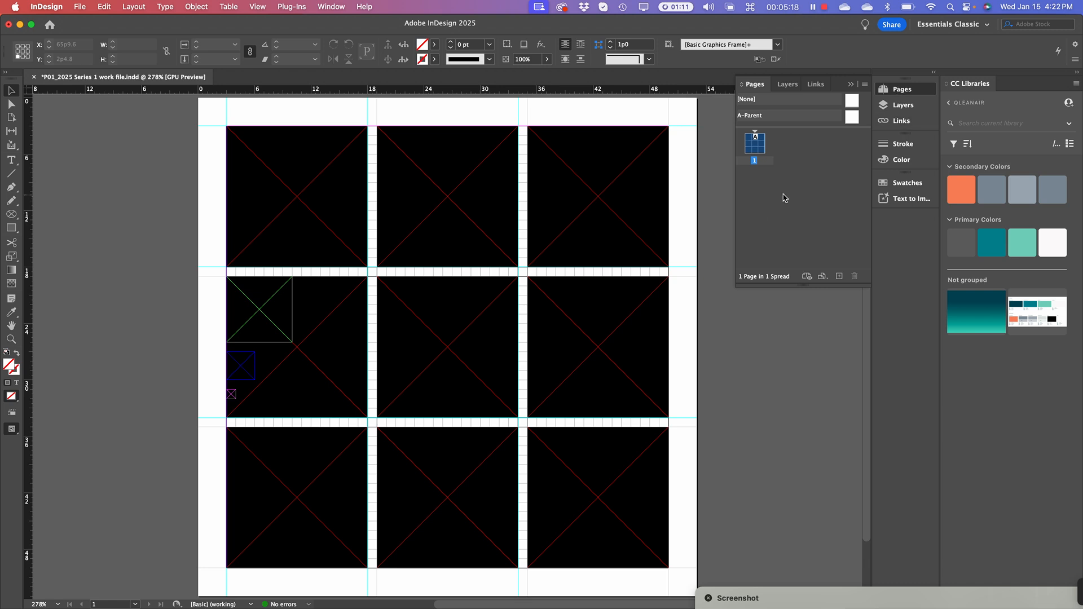
{"action": "left_click", "coordinate": [901, 107]}
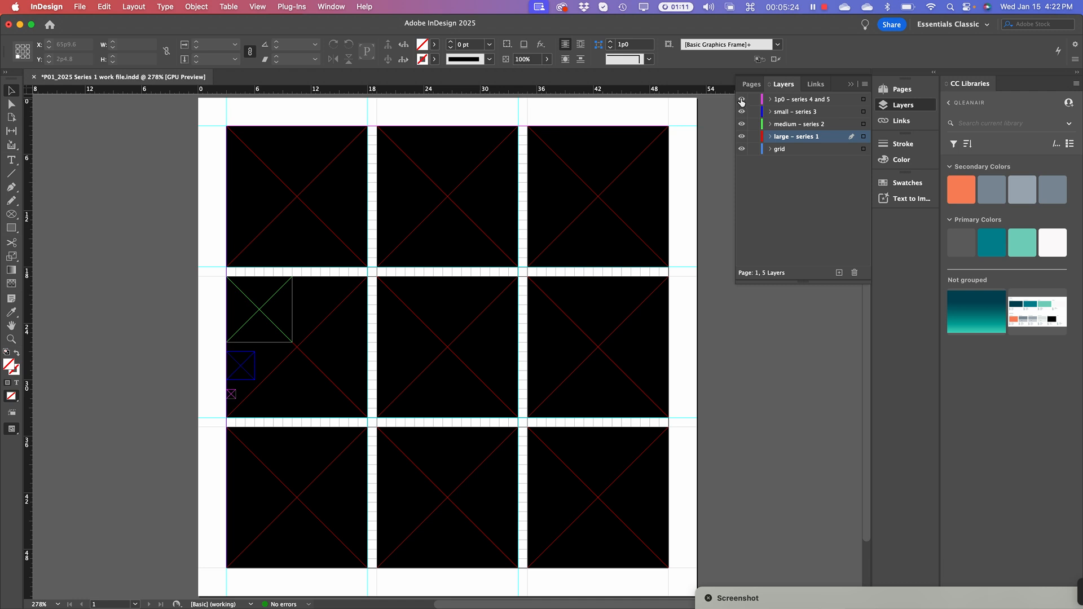
{"action": "left_click_drag", "start_coordinate": [741, 100], "coordinate": [741, 124]}
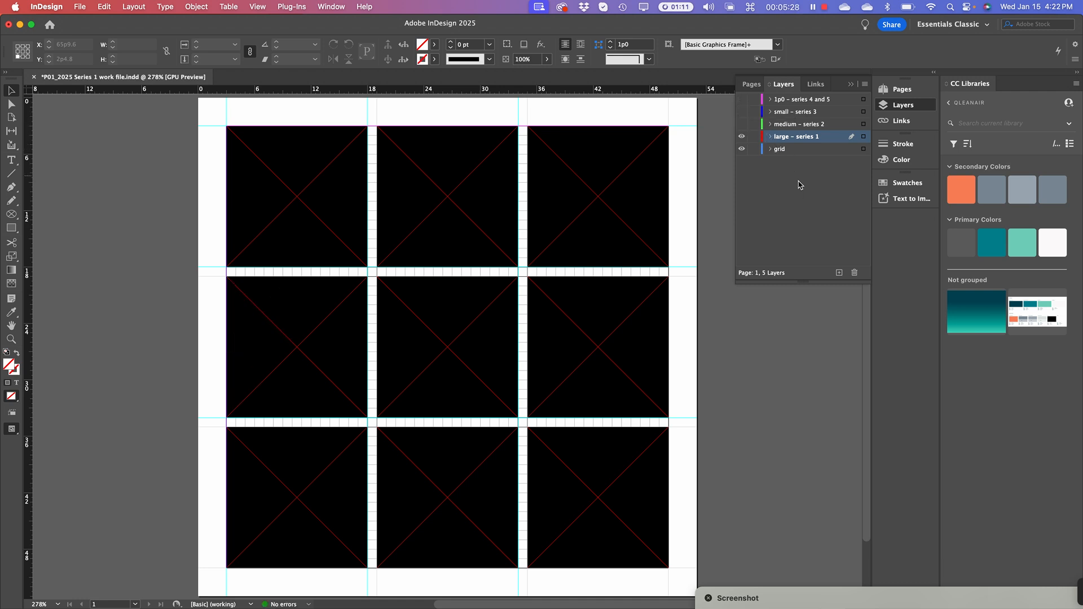
{"action": "double_click", "coordinate": [782, 138]}
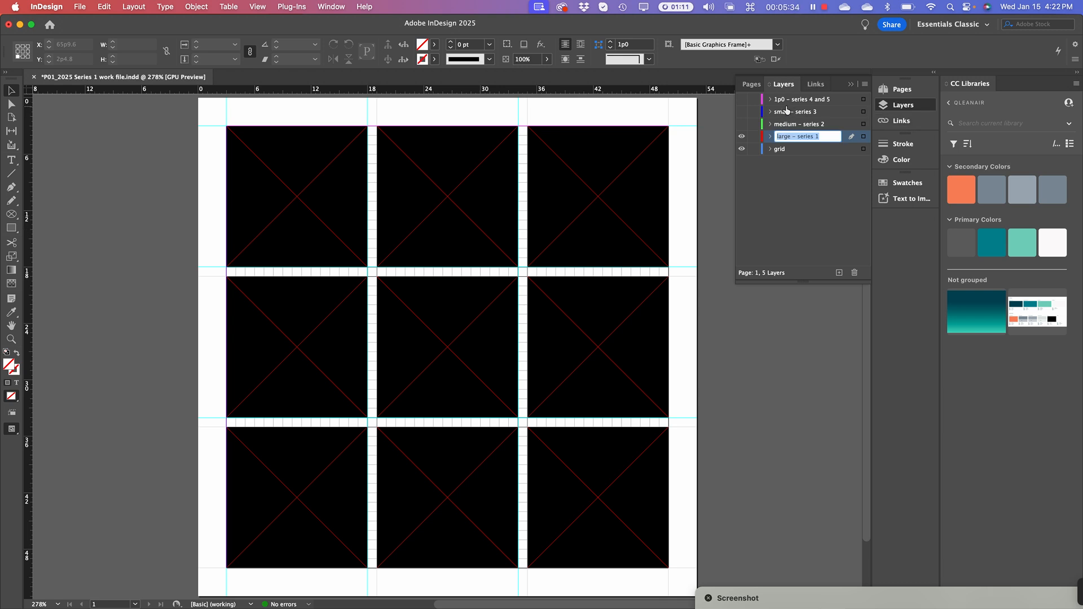
{"action": "left_click", "coordinate": [792, 194]}
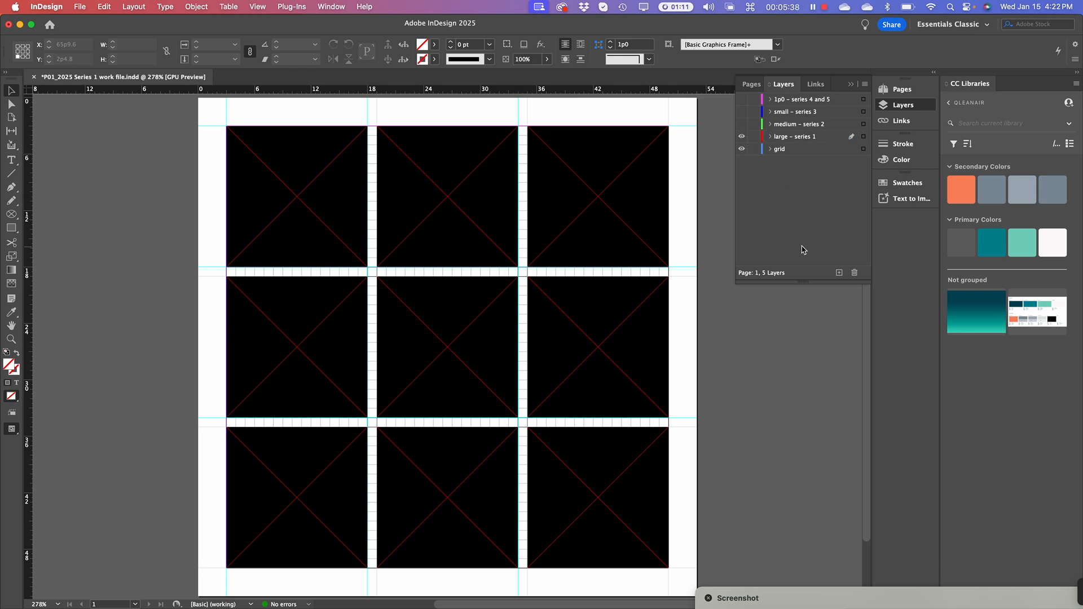
{"action": "left_click", "coordinate": [850, 88]}
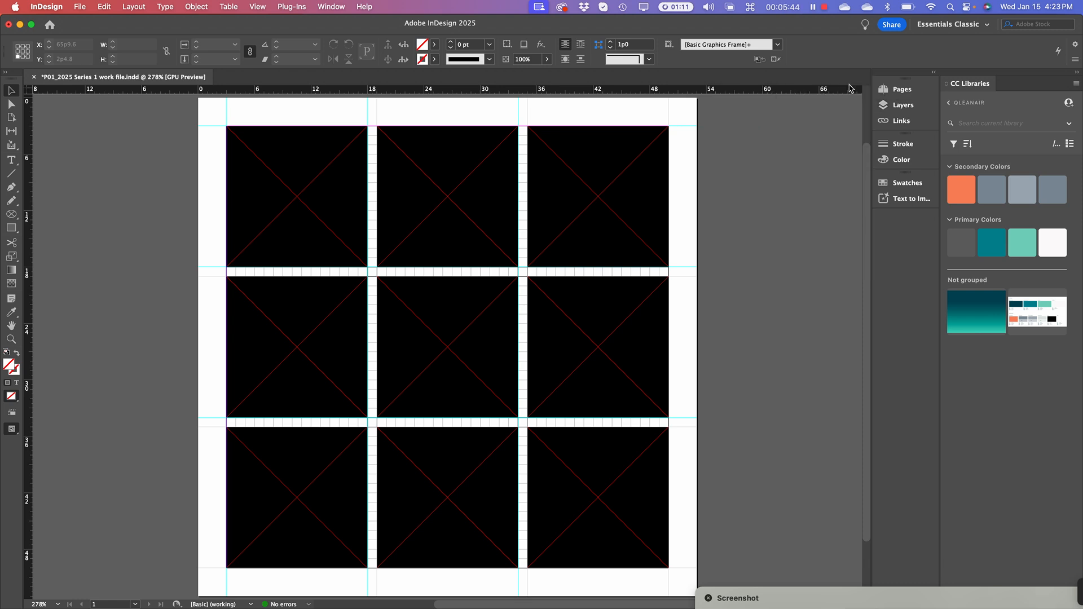
{"action": "left_click", "coordinate": [908, 92]}
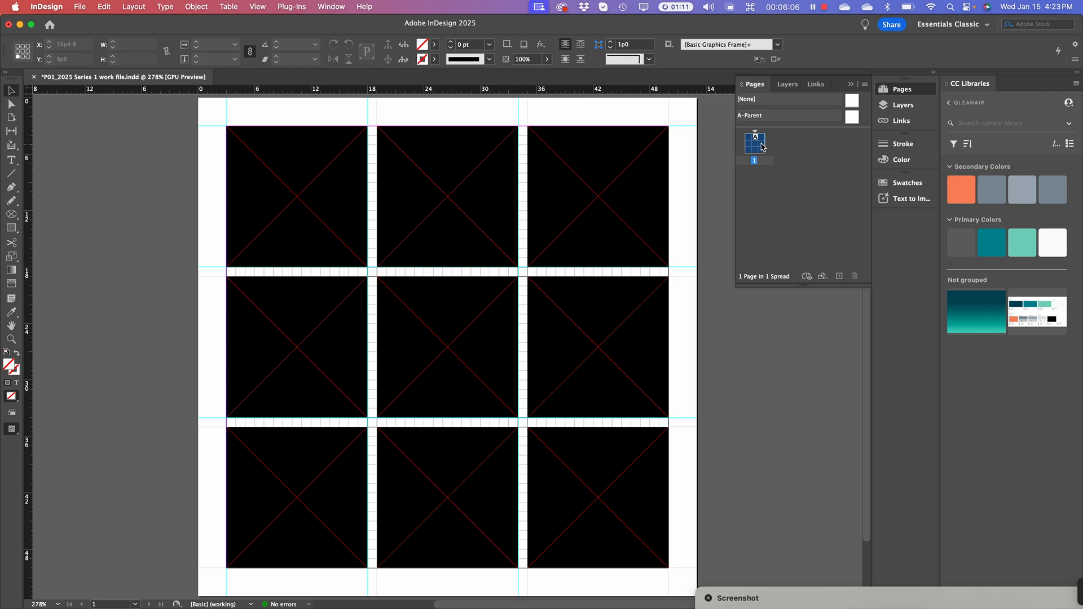
Duplicate the spread twice from the Pages panel menu for three pages, then return to page 1
{"action": "left_click", "coordinate": [865, 84]}
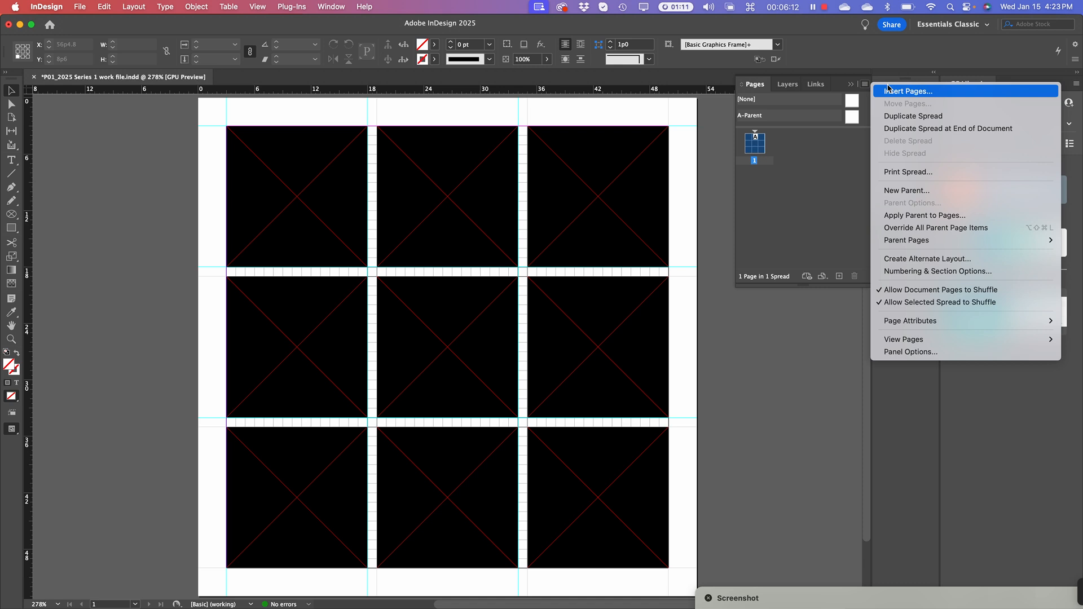
{"action": "left_click", "coordinate": [863, 197]}
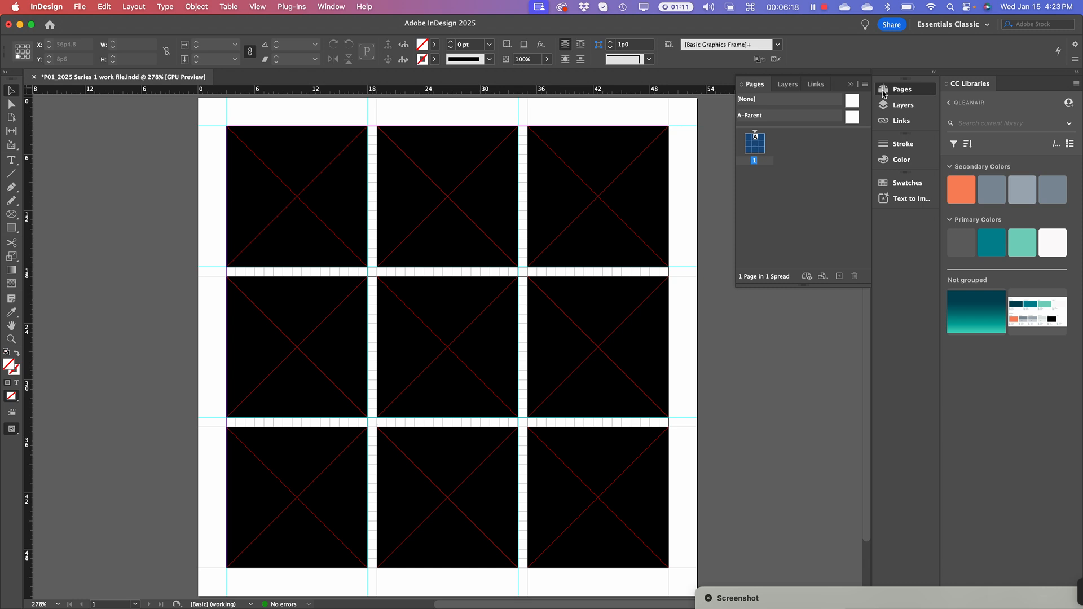
{"action": "left_click", "coordinate": [864, 85]}
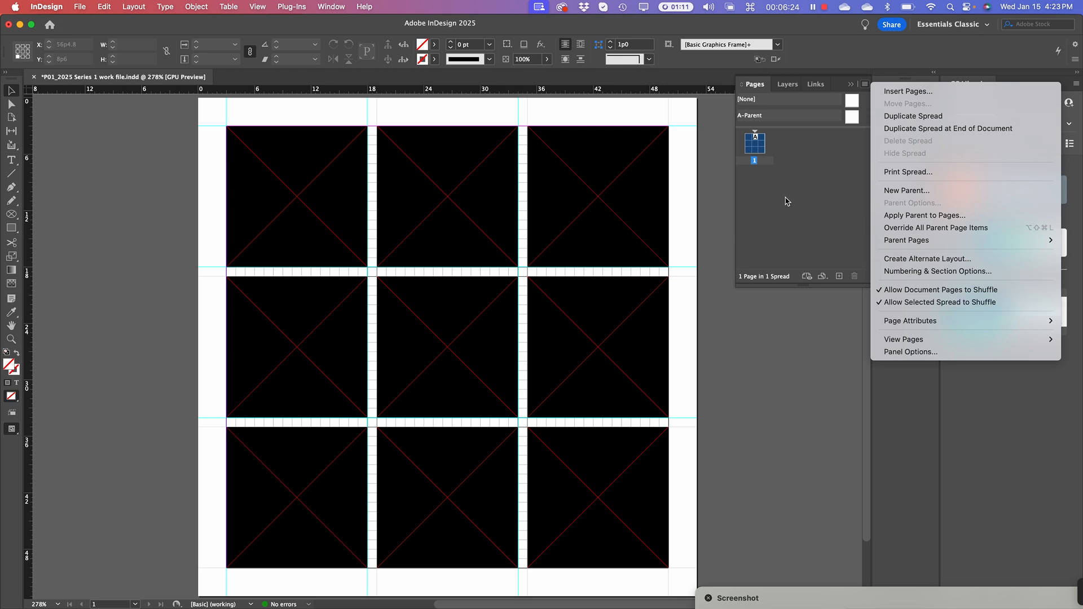
{"action": "left_click", "coordinate": [930, 119]}
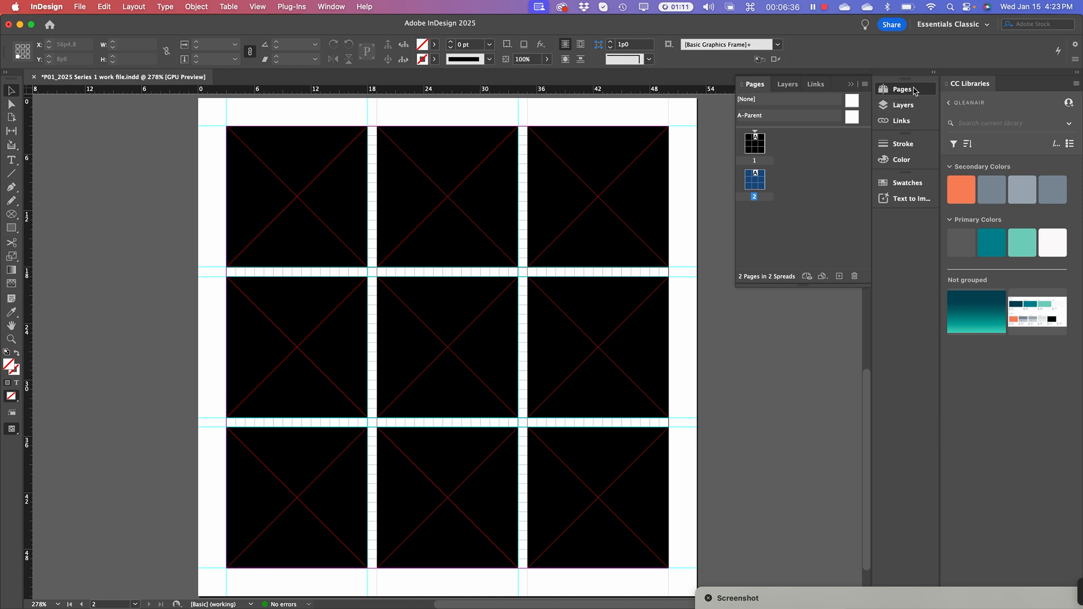
{"action": "left_click", "coordinate": [866, 85]}
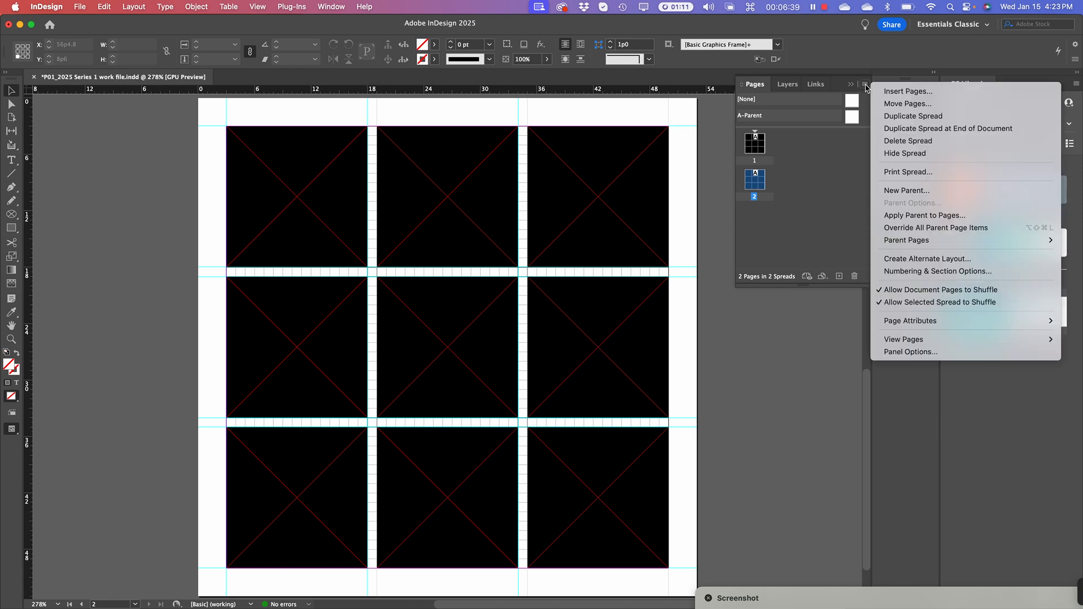
{"action": "left_click", "coordinate": [930, 117]}
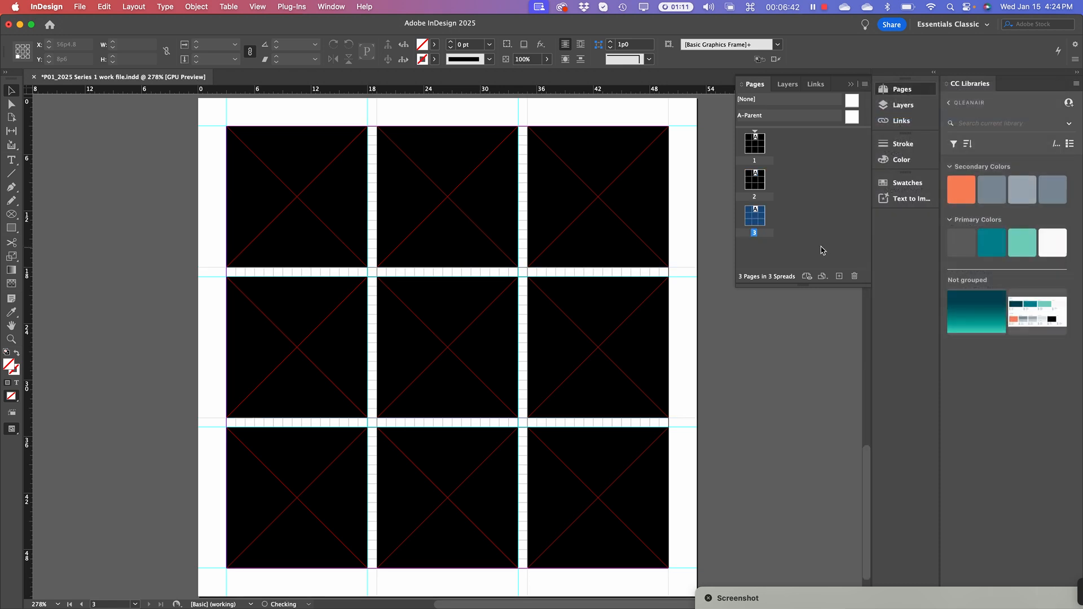
{"action": "double_click", "coordinate": [755, 144]}
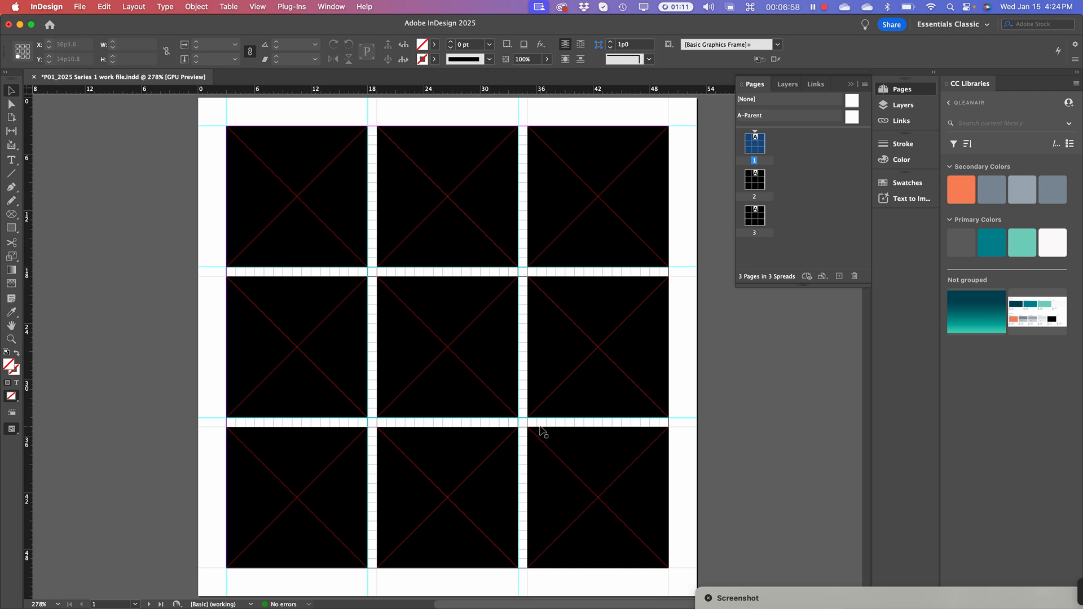
Select several placeholder frames on the page by marquee-dragging across them
{"action": "left_click", "coordinate": [321, 200]}
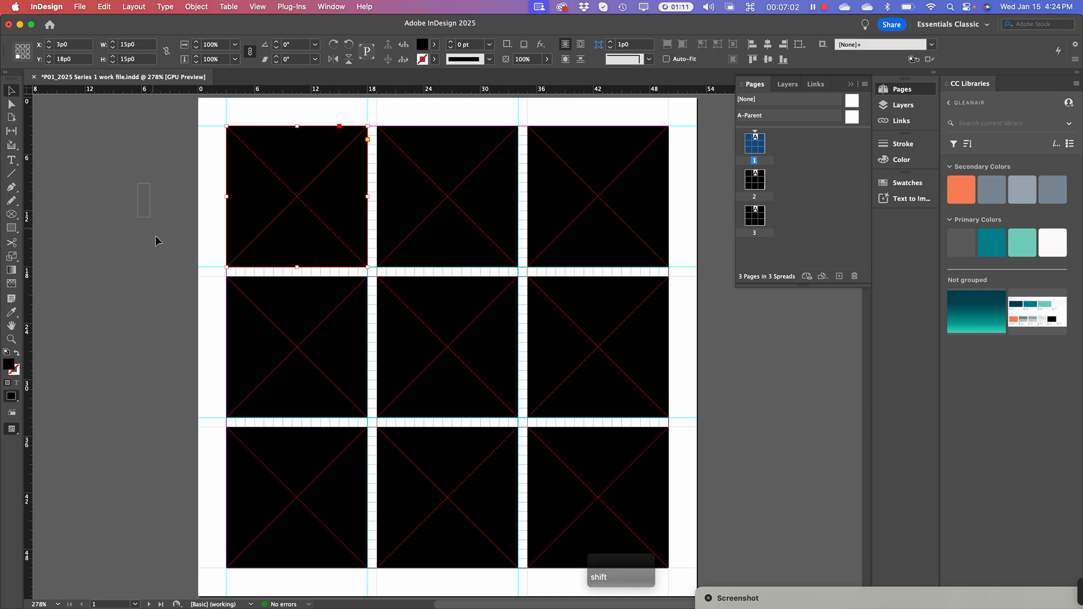
{"action": "left_click_drag", "start_coordinate": [156, 236], "coordinate": [120, 206]}
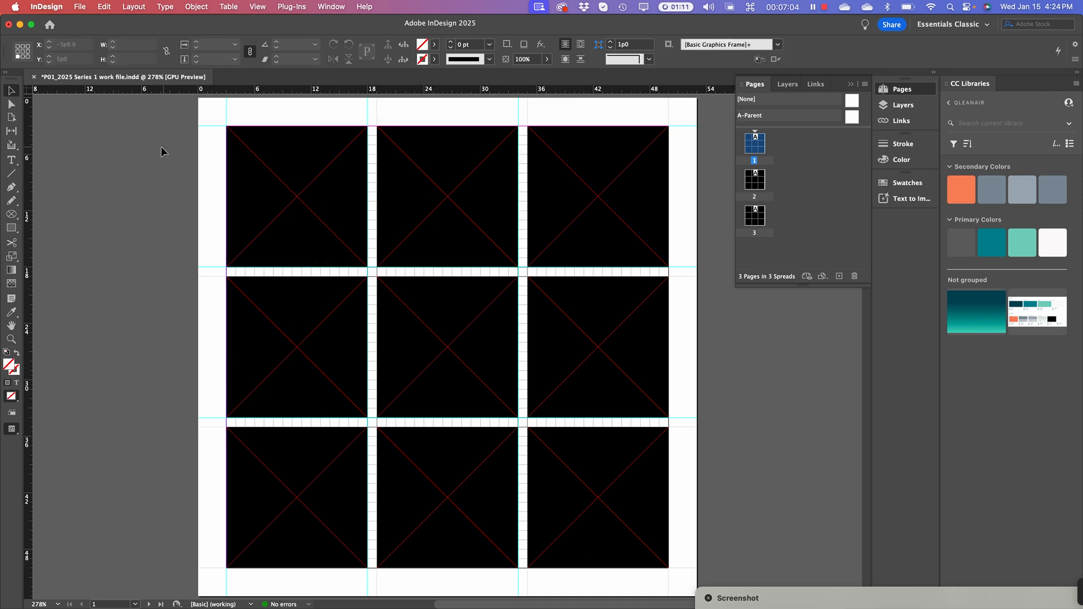
{"action": "left_click_drag", "start_coordinate": [193, 235], "coordinate": [452, 552]}
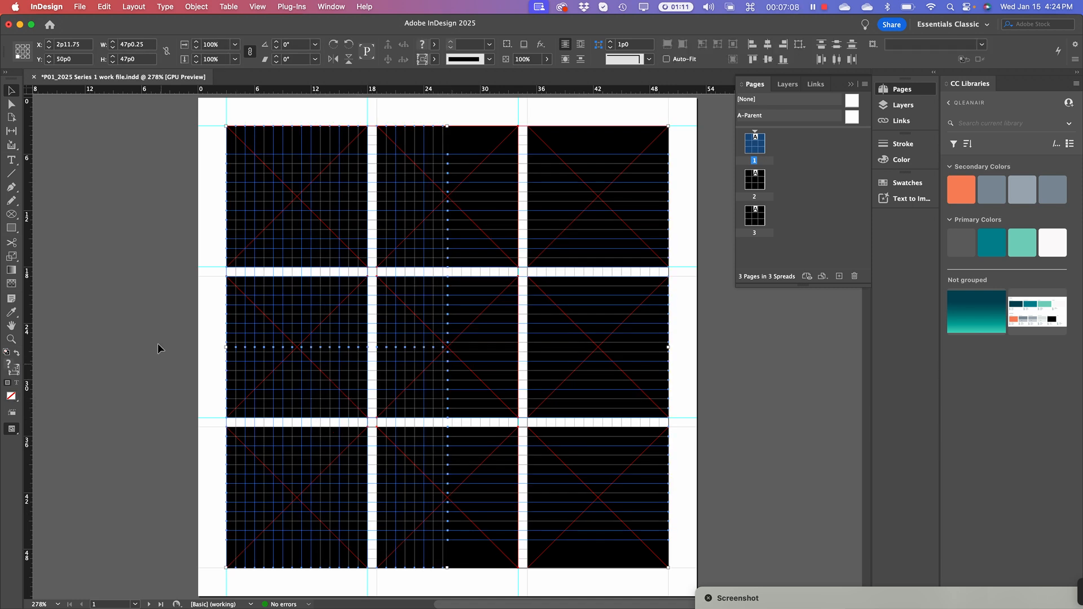
{"action": "left_click", "coordinate": [113, 333]}
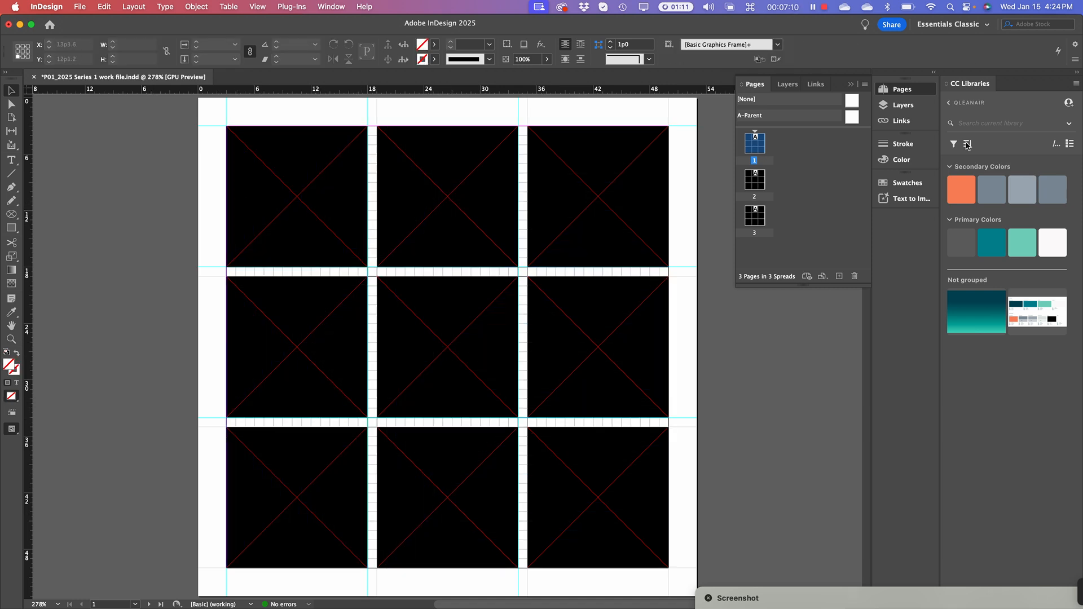
Show the Layers panel, deselect large – series 1, and lock the grid layer
{"action": "left_click", "coordinate": [897, 110]}
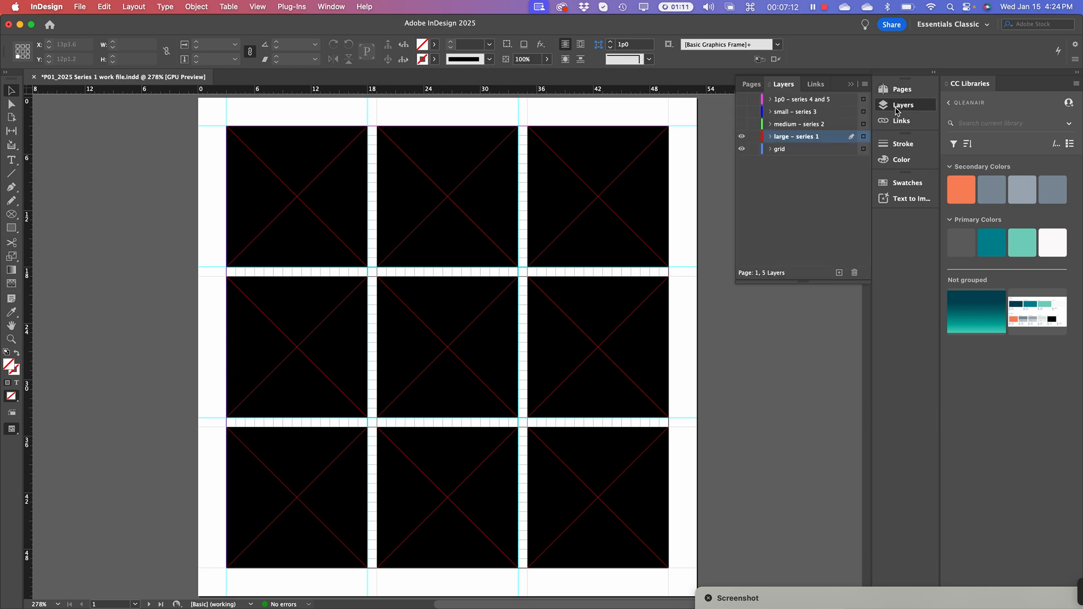
{"action": "left_click", "coordinate": [810, 221]}
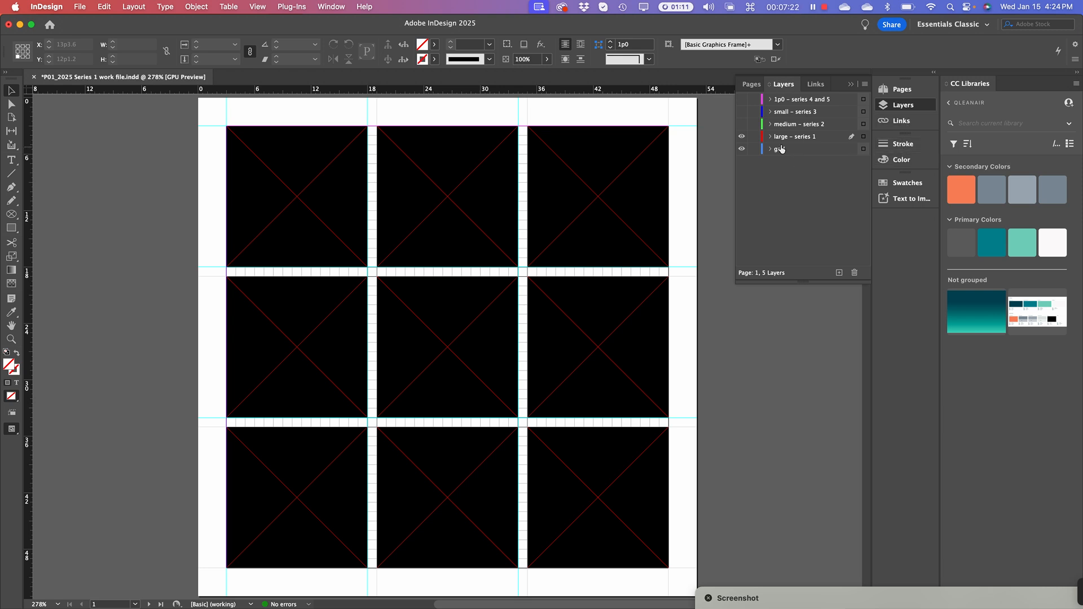
{"action": "left_click", "coordinate": [754, 151]}
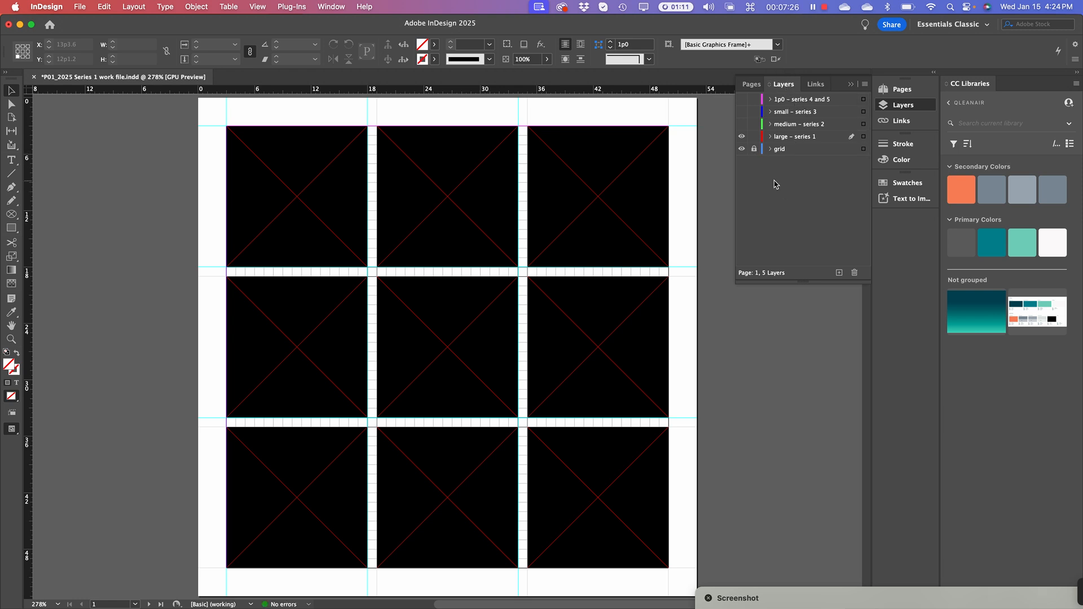
{"action": "left_click", "coordinate": [754, 149]}
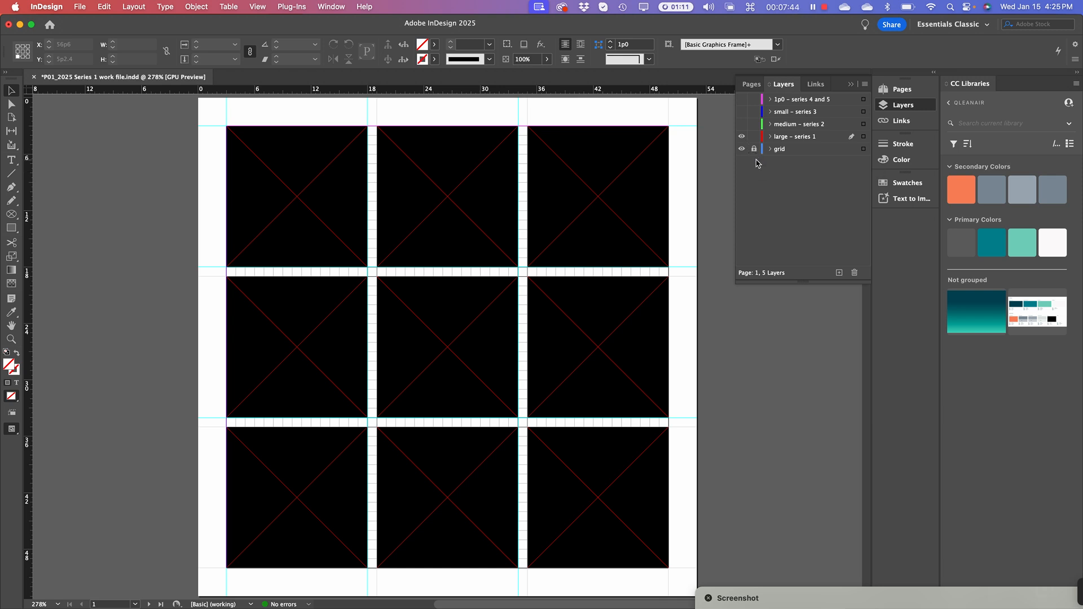
Delete the top-left, top-middle, centre, middle-left, bottom-left and bottom-middle frames on page 1
{"action": "left_click", "coordinate": [269, 184]}
{"action": "key", "text": "BackSpace"}
{"action": "left_click", "coordinate": [445, 257]}
{"action": "key", "text": "BackSpace"}
{"action": "left_click", "coordinate": [450, 332]}
{"action": "key", "text": "BackSpace"}
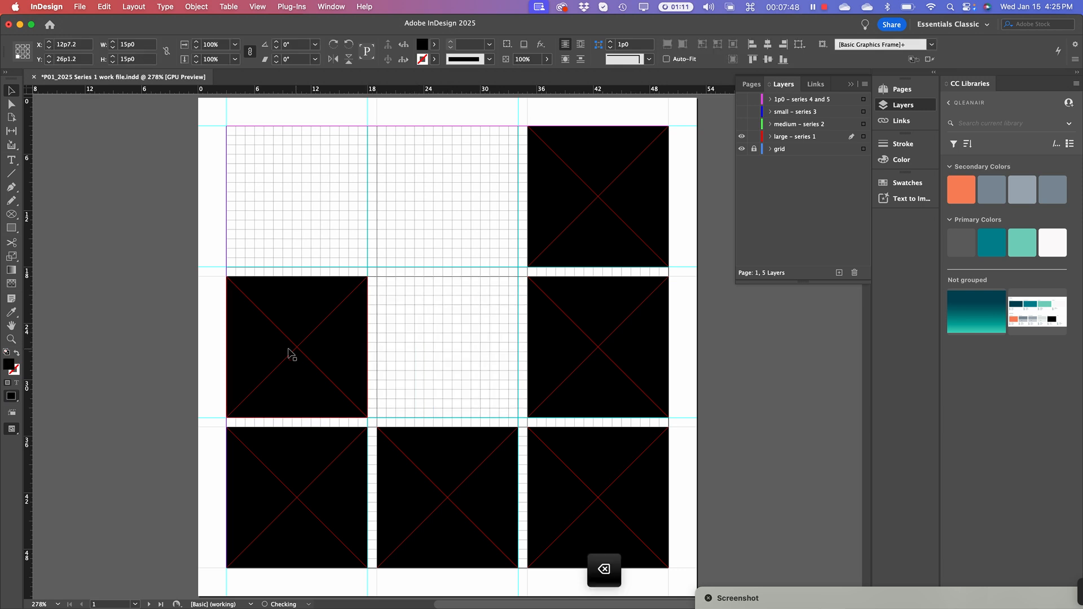
{"action": "left_click", "coordinate": [289, 354]}
{"action": "key", "text": "BackSpace"}
{"action": "left_click", "coordinate": [295, 466]}
{"action": "key", "text": "BackSpace"}
{"action": "left_click", "coordinate": [473, 491]}
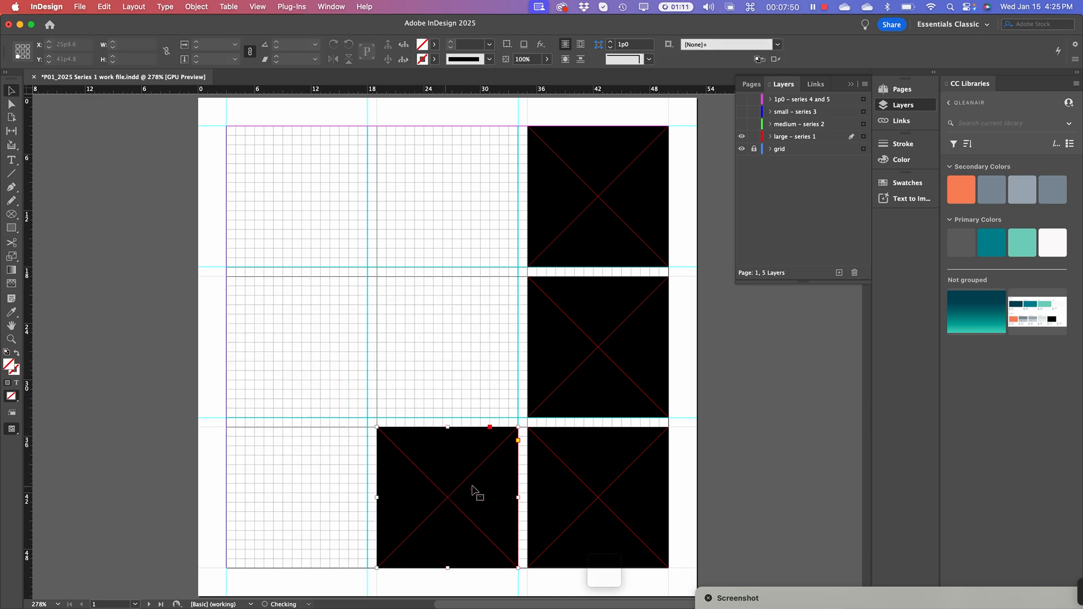
{"action": "key", "text": "BackSpace"}
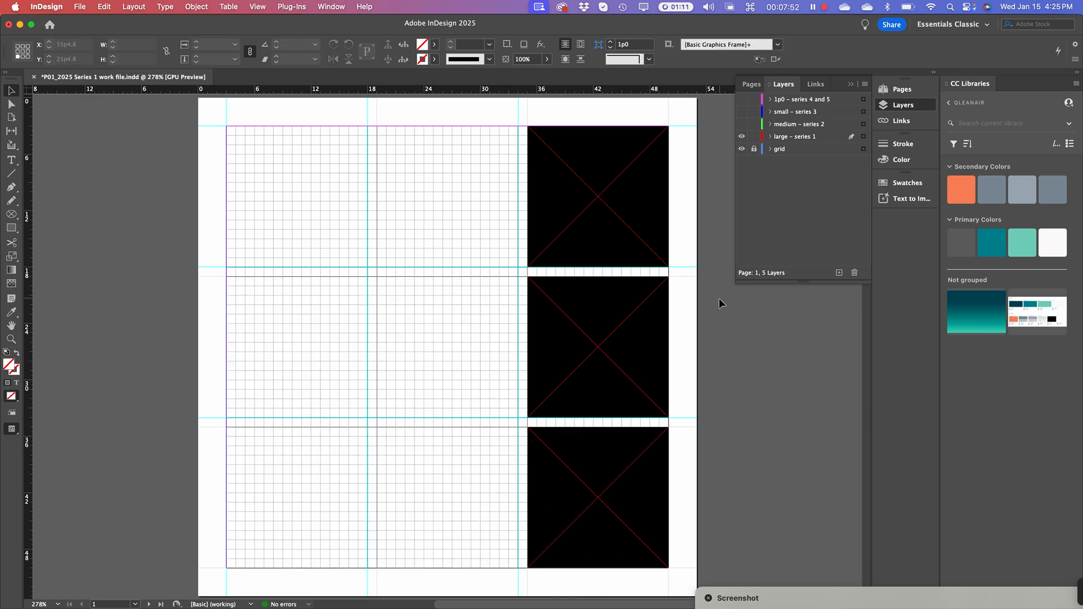
Remove only the bottom-right frame and move the middle-right frame into the centre cell
{"action": "left_click_drag", "start_coordinate": [718, 298], "coordinate": [566, 539]}
{"action": "key", "text": "BackSpace"}
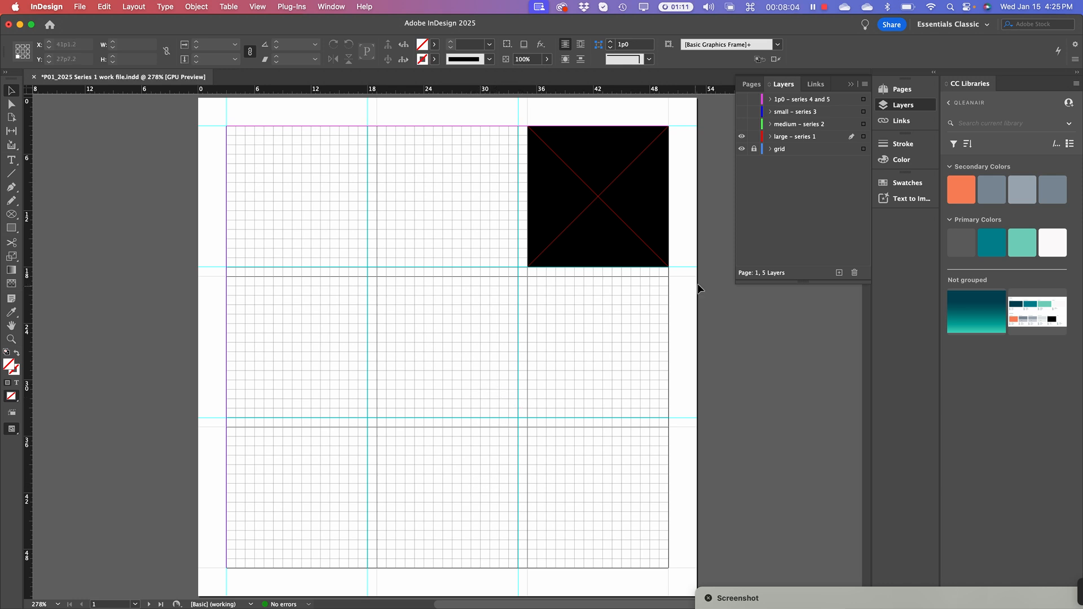
{"action": "left_click", "coordinate": [589, 175]}
{"action": "key", "text": "super+z"}
{"action": "left_click", "coordinate": [757, 438]}
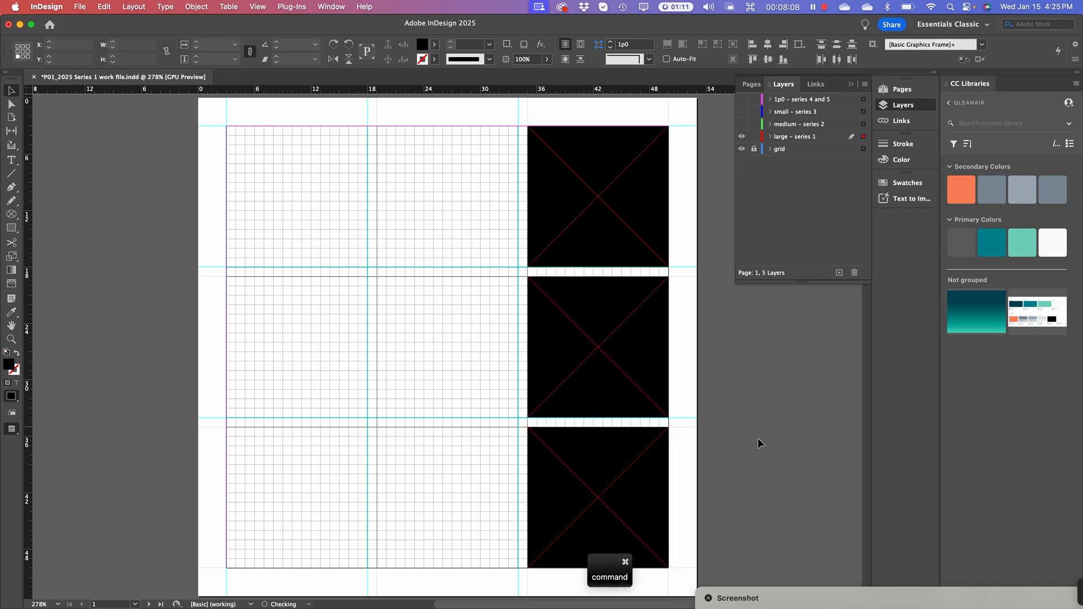
{"action": "left_click", "coordinate": [619, 492]}
{"action": "key", "text": "Delete"}
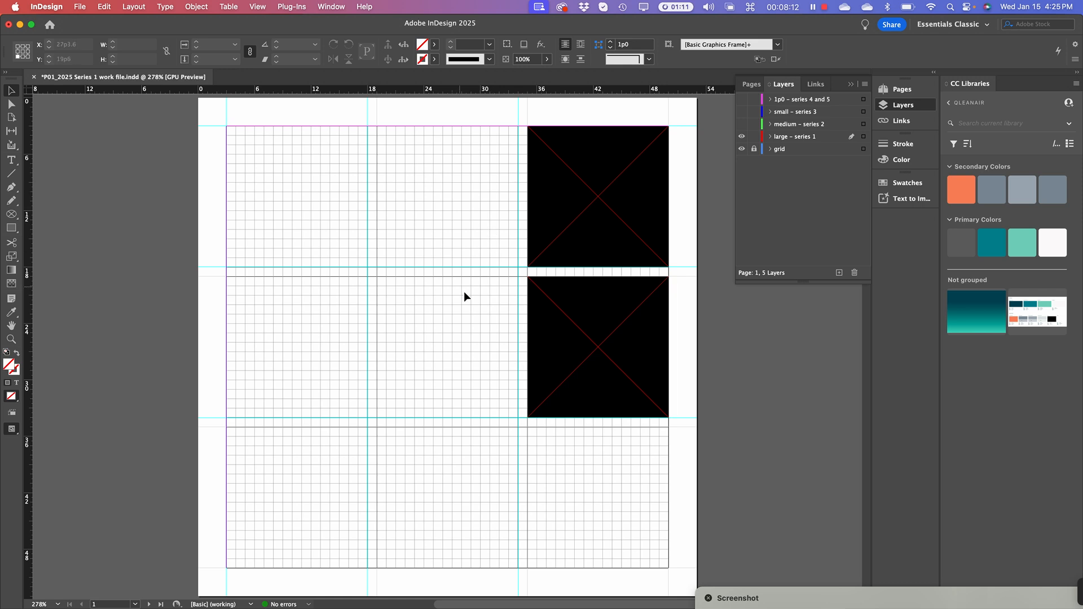
{"action": "left_click_drag", "start_coordinate": [593, 323], "coordinate": [446, 322]}
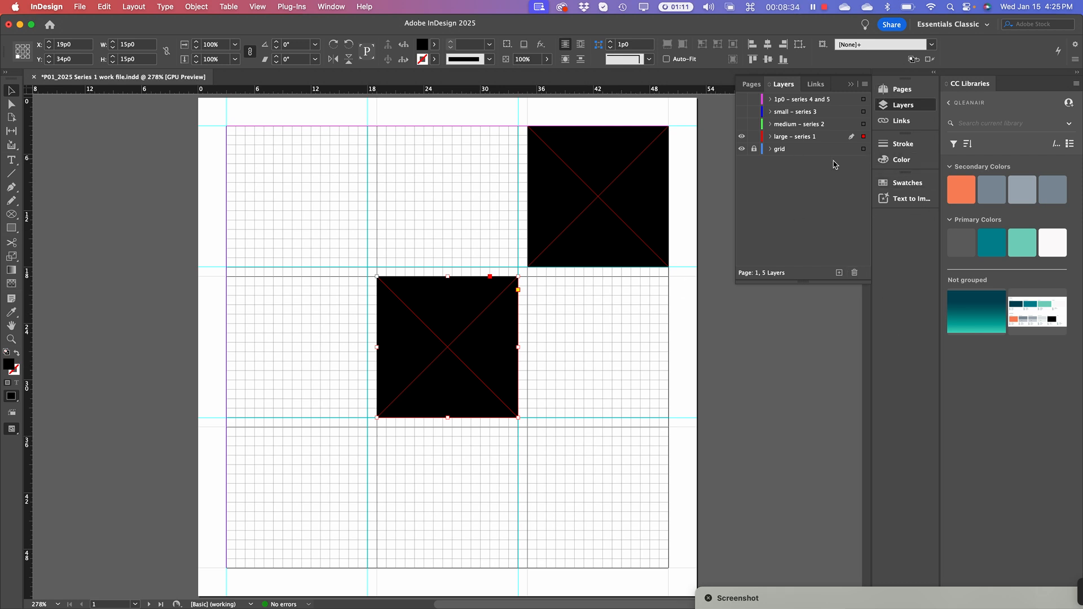
{"action": "left_click", "coordinate": [755, 85]}
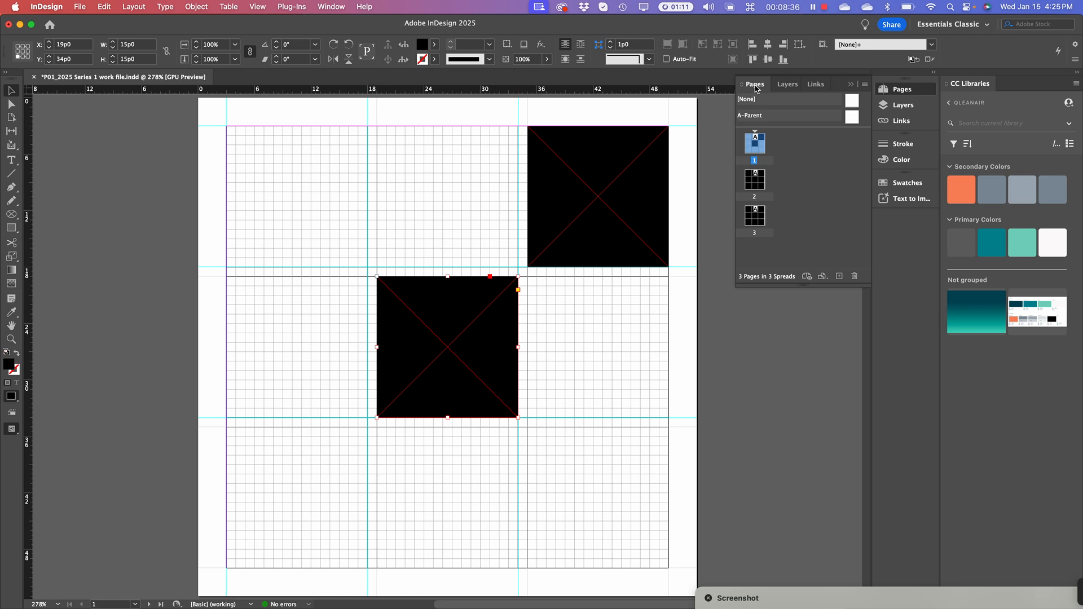
Go to page 2 and delete its top-left, top-middle, middle-left and centre frames
{"action": "left_click", "coordinate": [606, 339]}
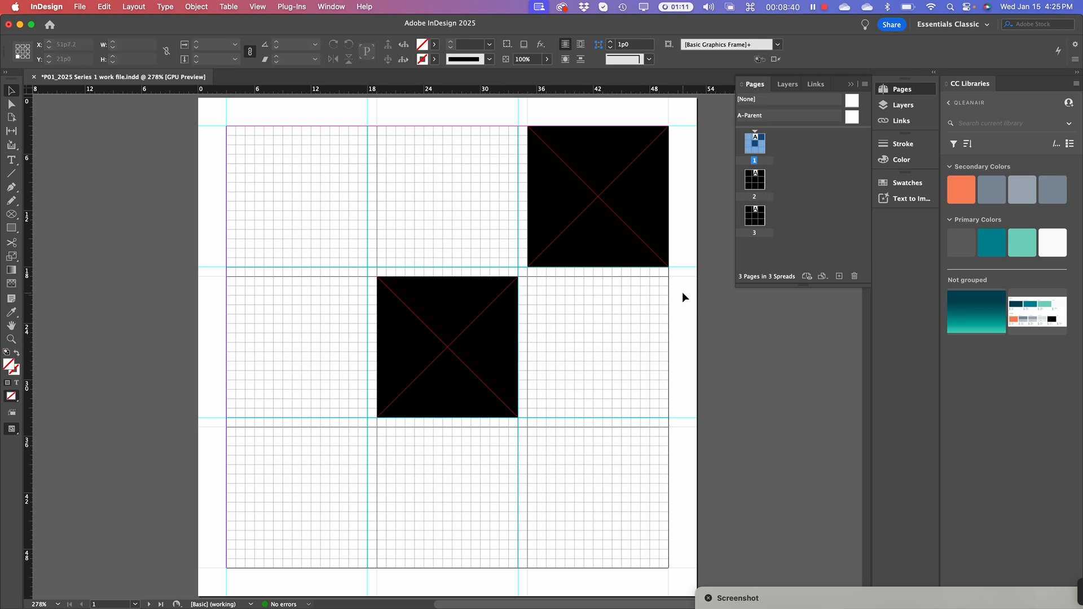
{"action": "double_click", "coordinate": [756, 180]}
{"action": "left_click", "coordinate": [310, 220]}
{"action": "left_click", "coordinate": [406, 186], "text": "shift"}
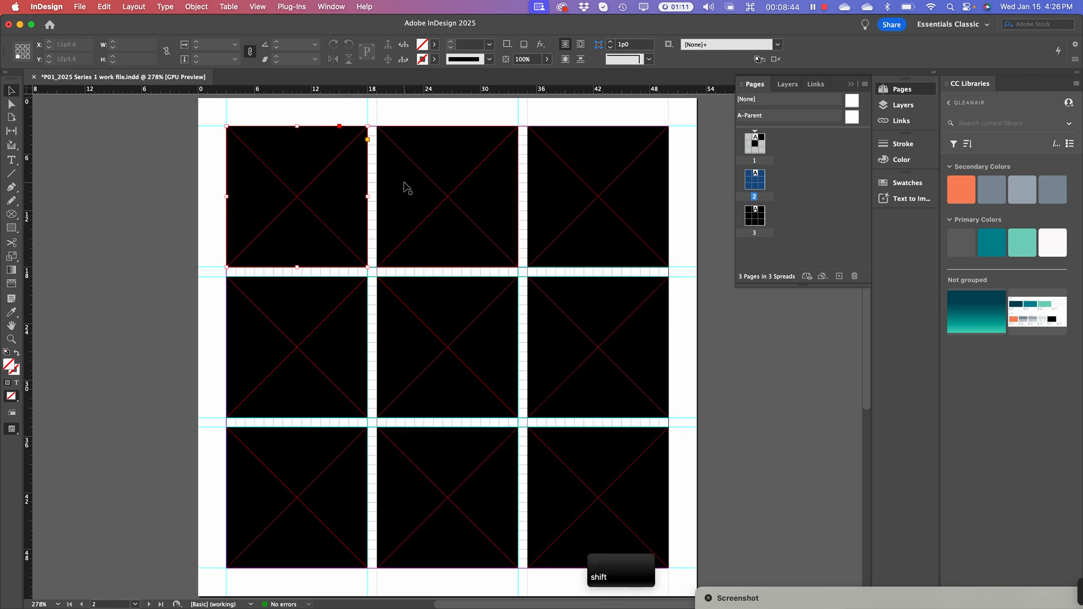
{"action": "left_click", "coordinate": [275, 368], "text": "shift"}
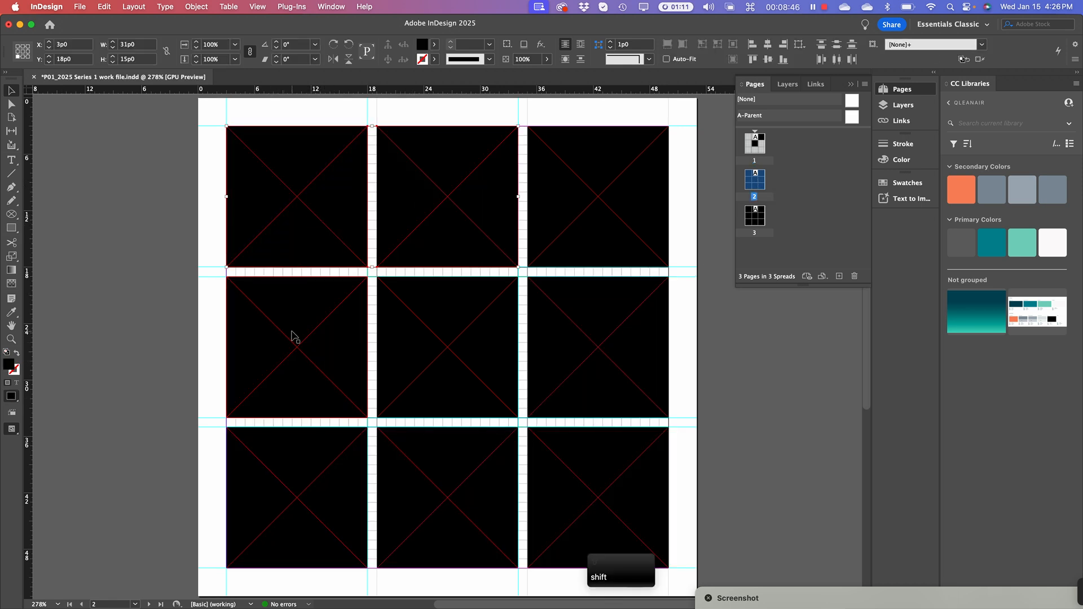
{"action": "left_click", "coordinate": [455, 335], "text": "shift"}
{"action": "key", "text": "BackSpace"}
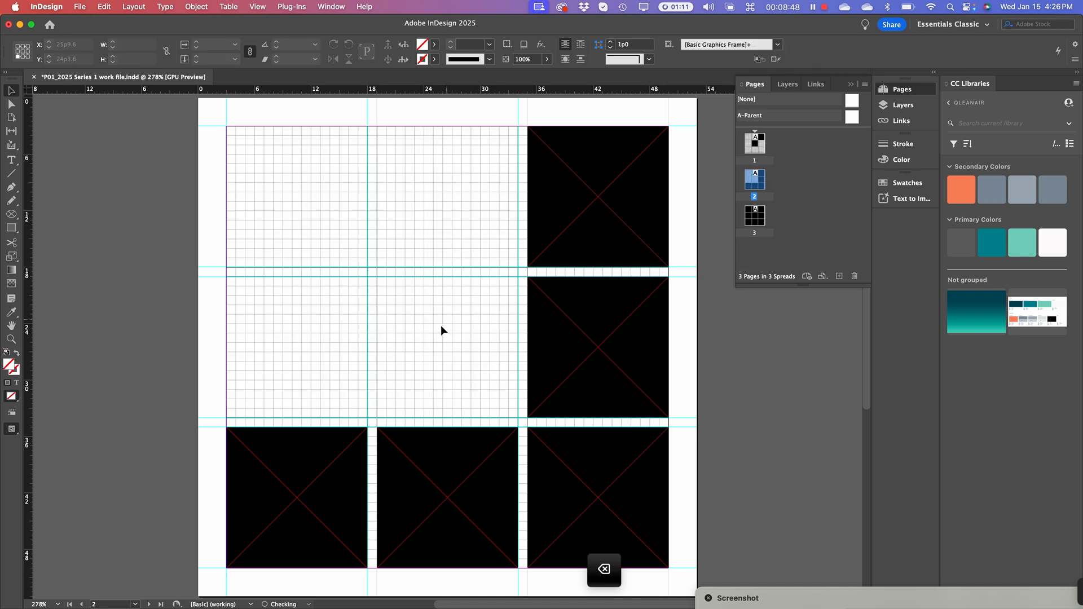
Delete the bottom-right, middle-right and bottom-left frames, then move bottom-middle into the middle-left cell
{"action": "left_click", "coordinate": [607, 476]}
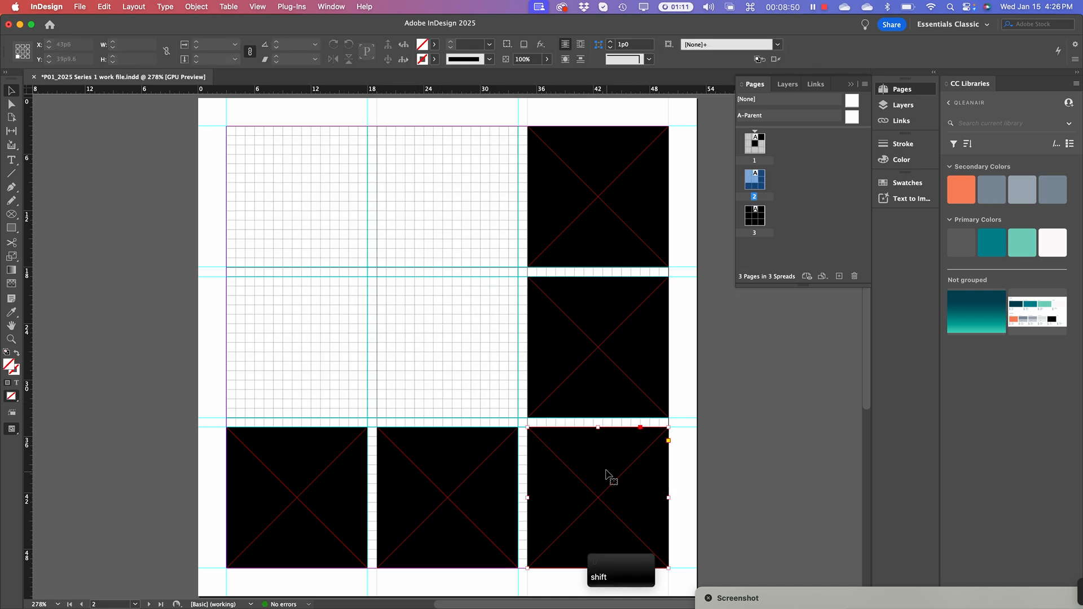
{"action": "key", "text": "BackSpace"}
{"action": "left_click", "coordinate": [592, 384]}
{"action": "key", "text": "BackSpace"}
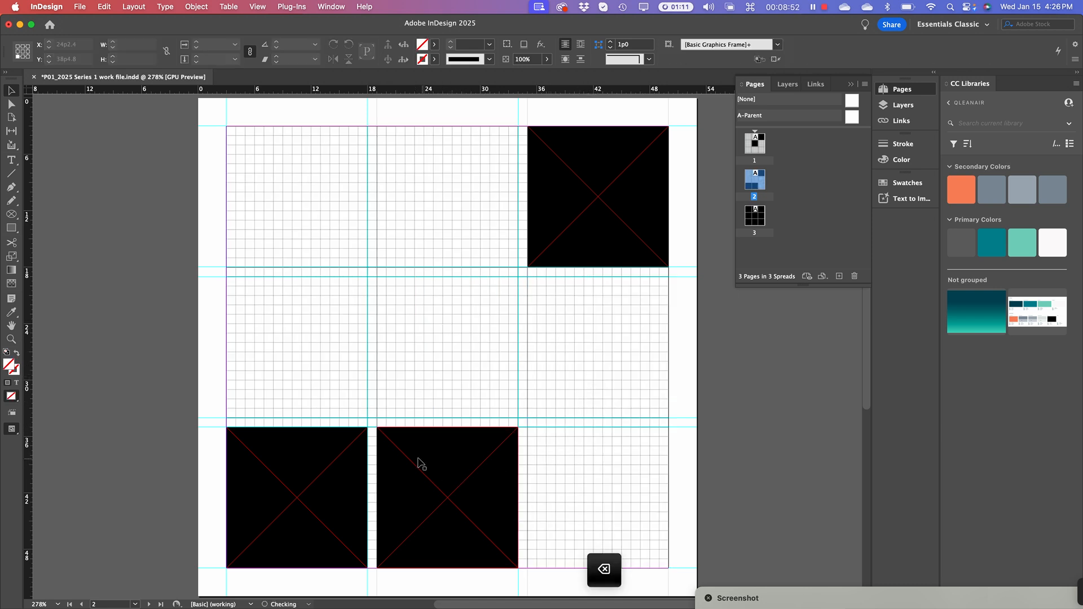
{"action": "left_click", "coordinate": [358, 476]}
{"action": "key", "text": "BackSpace"}
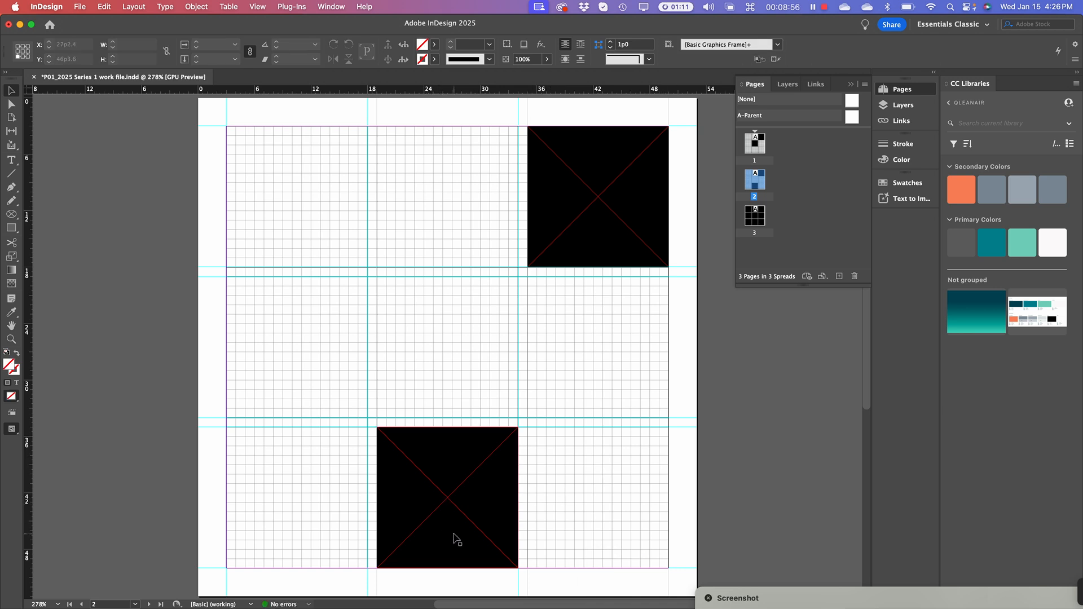
{"action": "left_click_drag", "start_coordinate": [457, 539], "coordinate": [305, 387]}
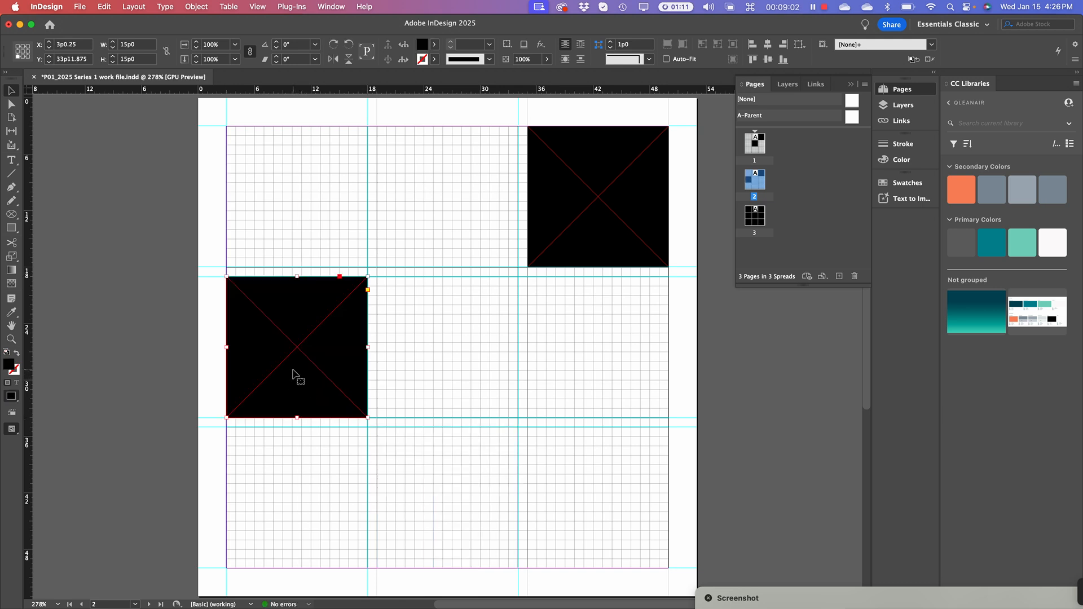
{"action": "double_click", "coordinate": [762, 221]}
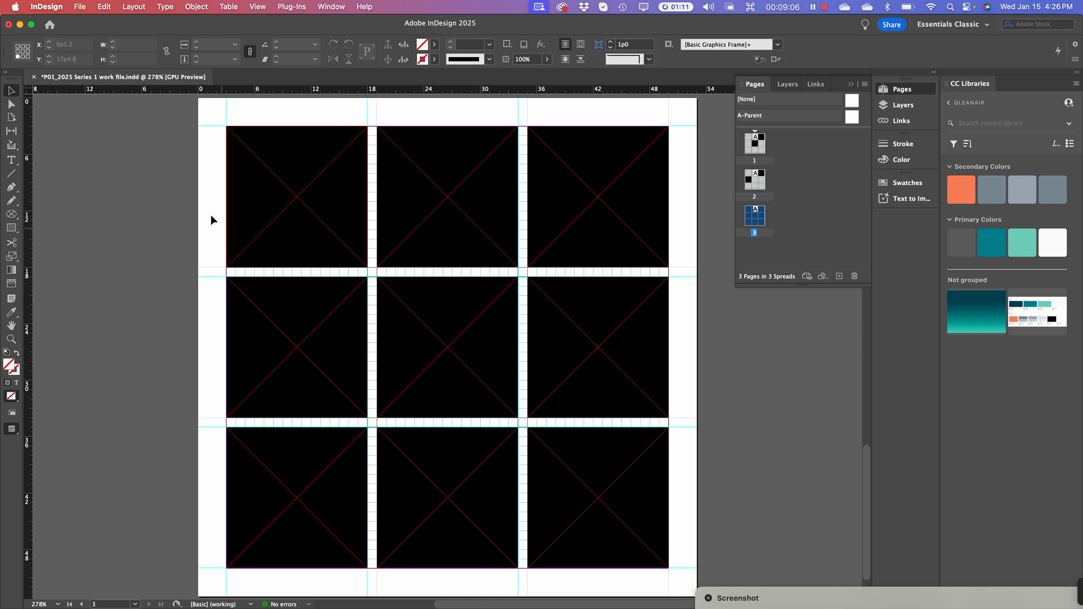
{"action": "left_click_drag", "start_coordinate": [156, 180], "coordinate": [455, 511]}
{"action": "key", "text": "Delete"}
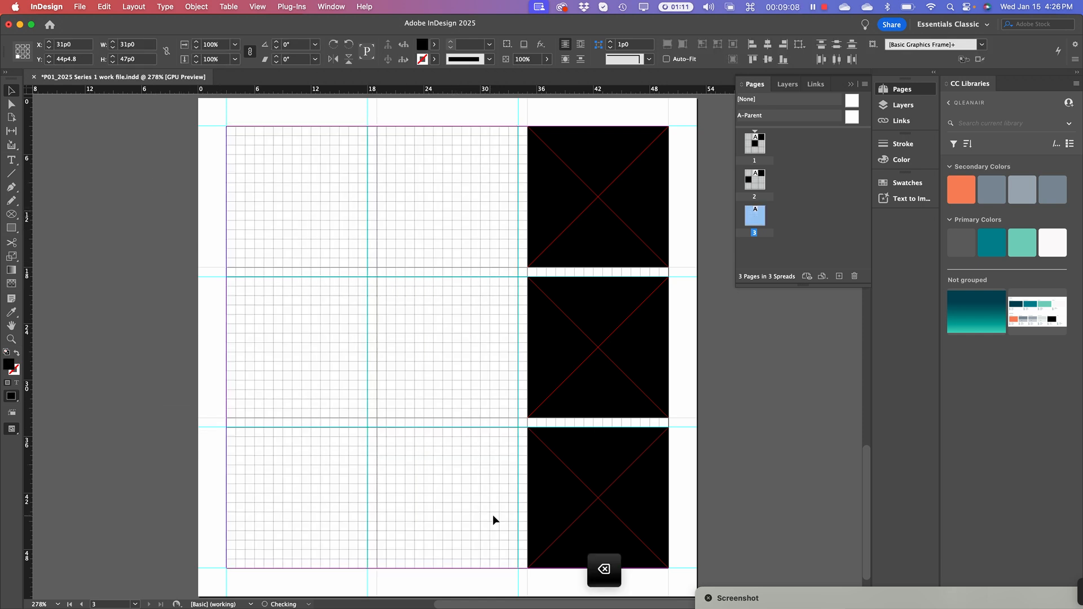
{"action": "left_click", "coordinate": [609, 351]}
{"action": "key", "text": "Delete"}
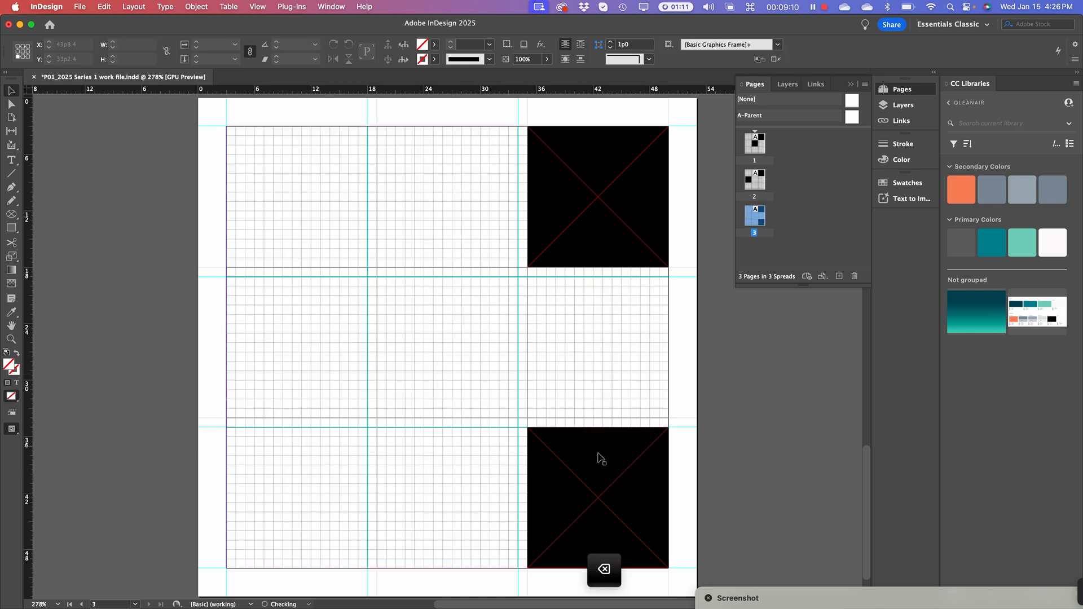
{"action": "left_click_drag", "start_coordinate": [577, 182], "coordinate": [283, 333]}
{"action": "left_click_drag", "start_coordinate": [545, 471], "coordinate": [412, 325]}
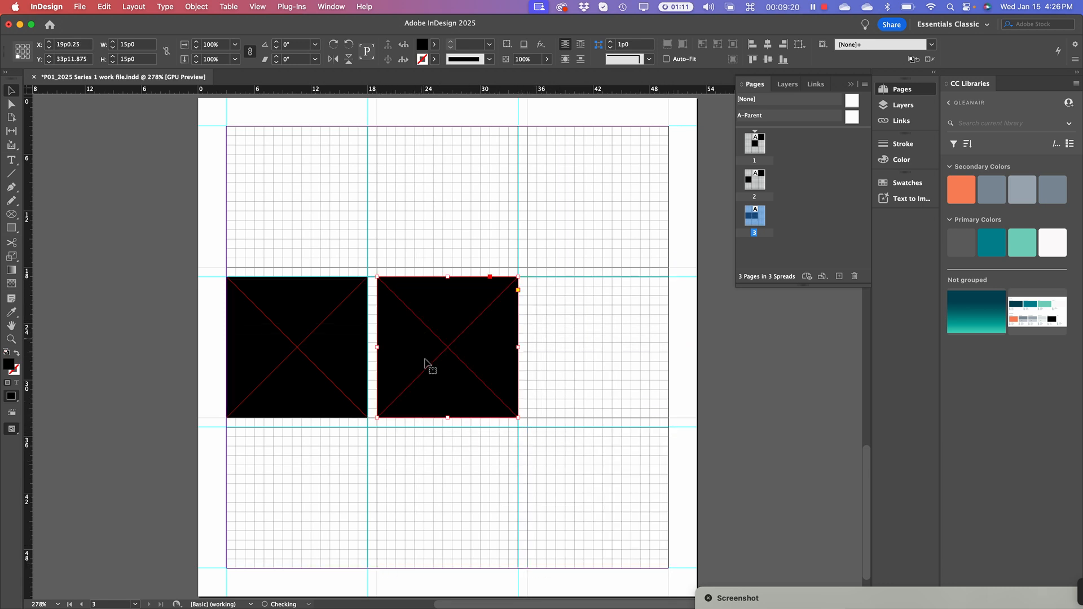
{"action": "key", "text": "super+="}
{"action": "key", "text": "super+="}
{"action": "key", "text": "super+="}
{"action": "key", "text": "super+="}
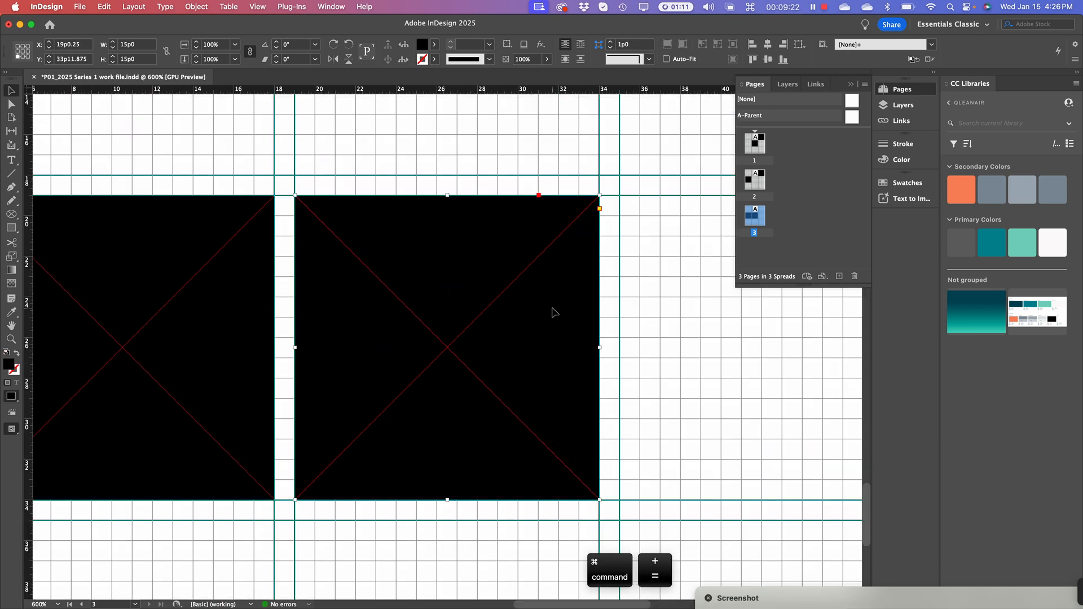
{"action": "key", "text": "space"}
{"action": "left_click_drag", "start_coordinate": [292, 252], "coordinate": [502, 338]}
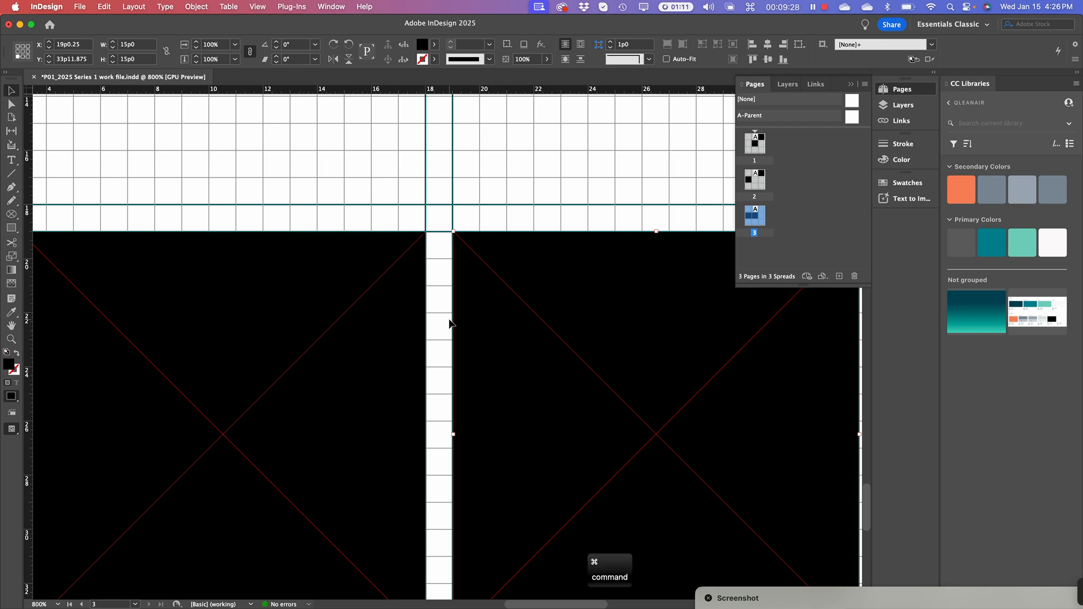
{"action": "key", "text": "super+4"}
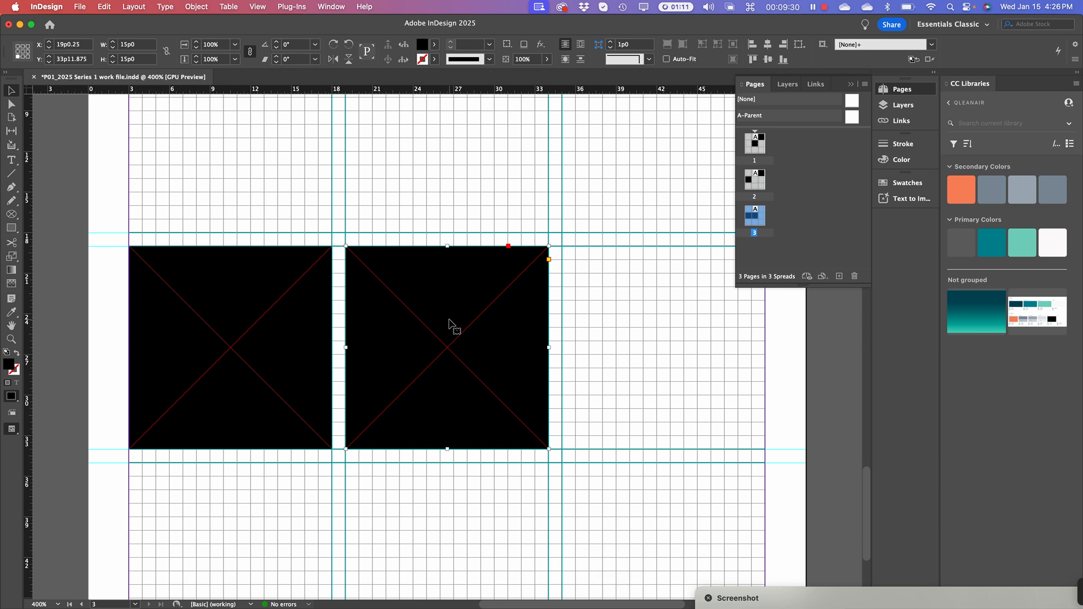
{"action": "key", "text": "space"}
{"action": "left_click_drag", "start_coordinate": [455, 317], "coordinate": [469, 321]}
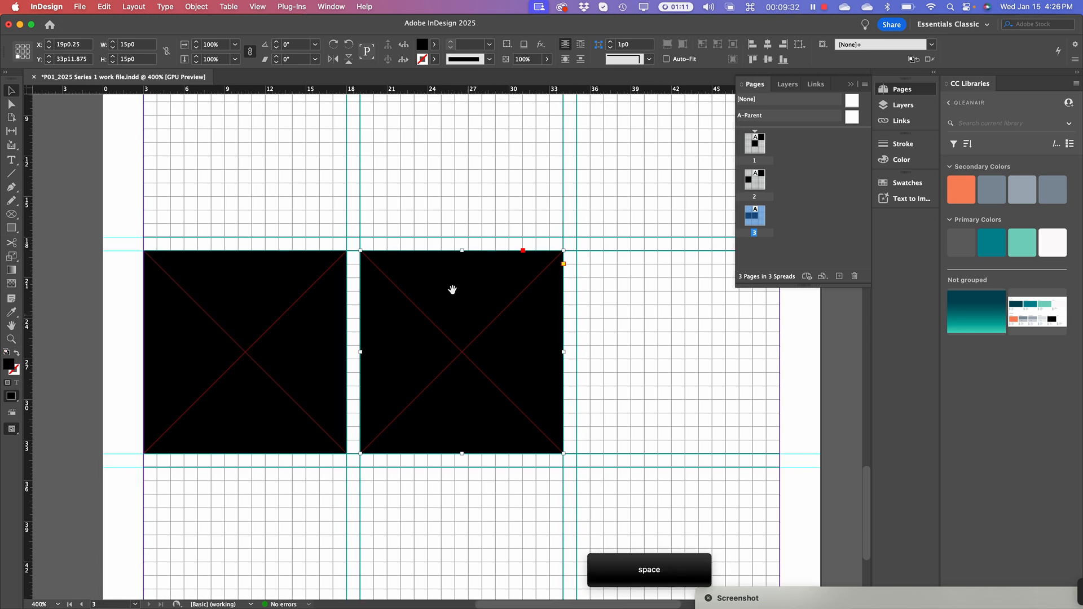
{"action": "left_click", "coordinate": [343, 205]}
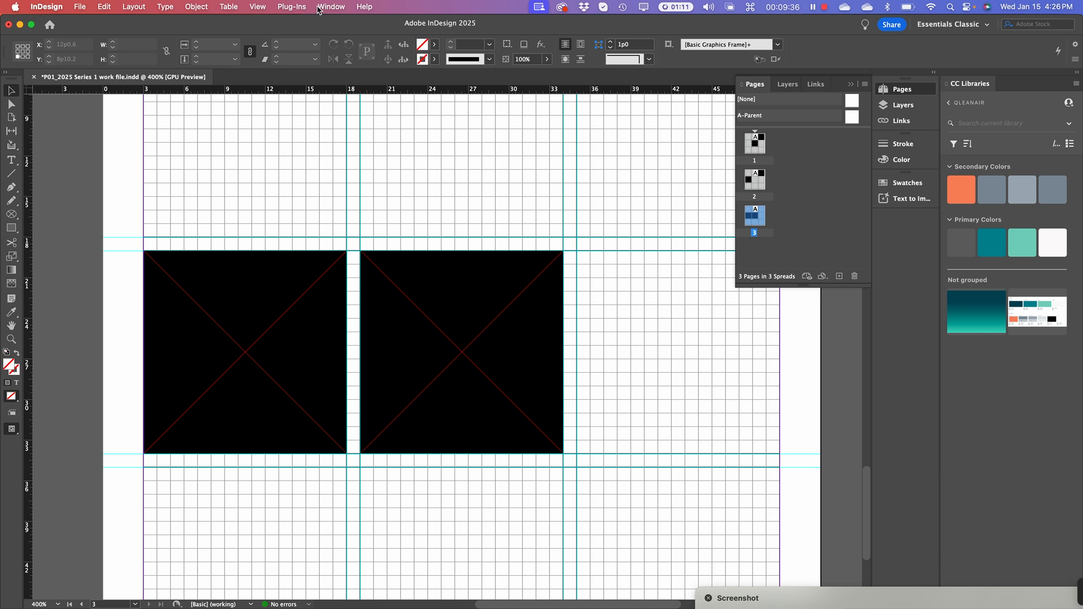
Find the snapping option by searching 'Snap' in Help and enable Snap to Guides
{"action": "left_click", "coordinate": [258, 6]}
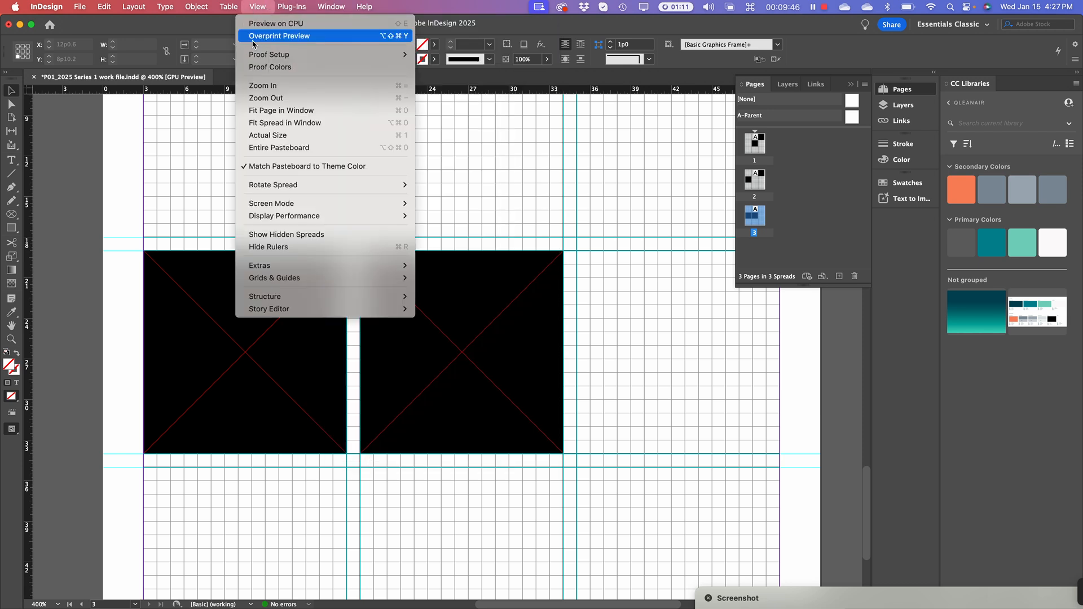
{"action": "mouse_move", "coordinate": [269, 270]}
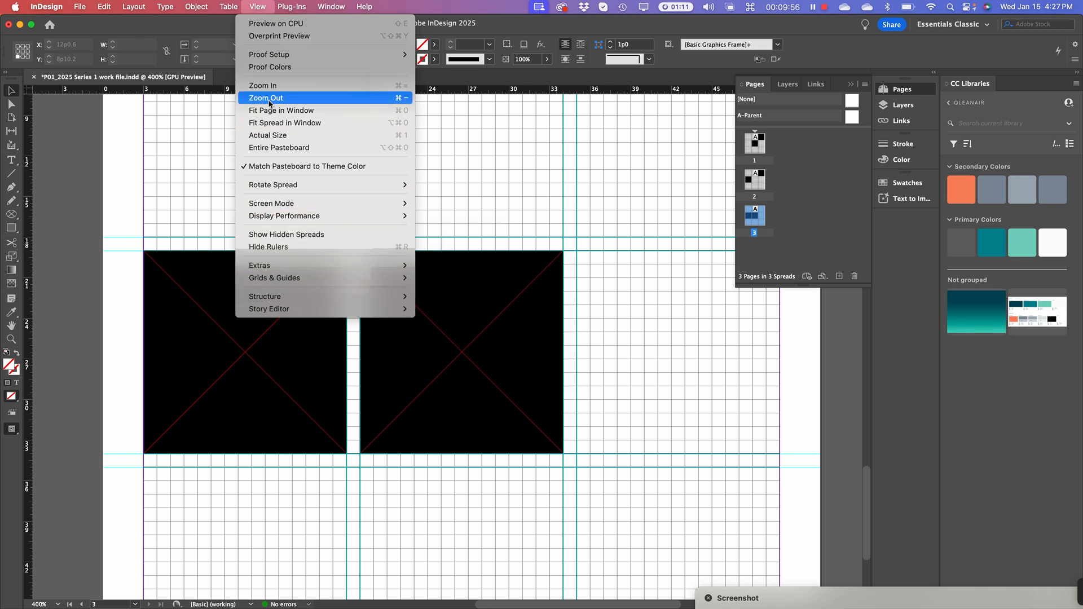
{"action": "left_click", "coordinate": [365, 7]}
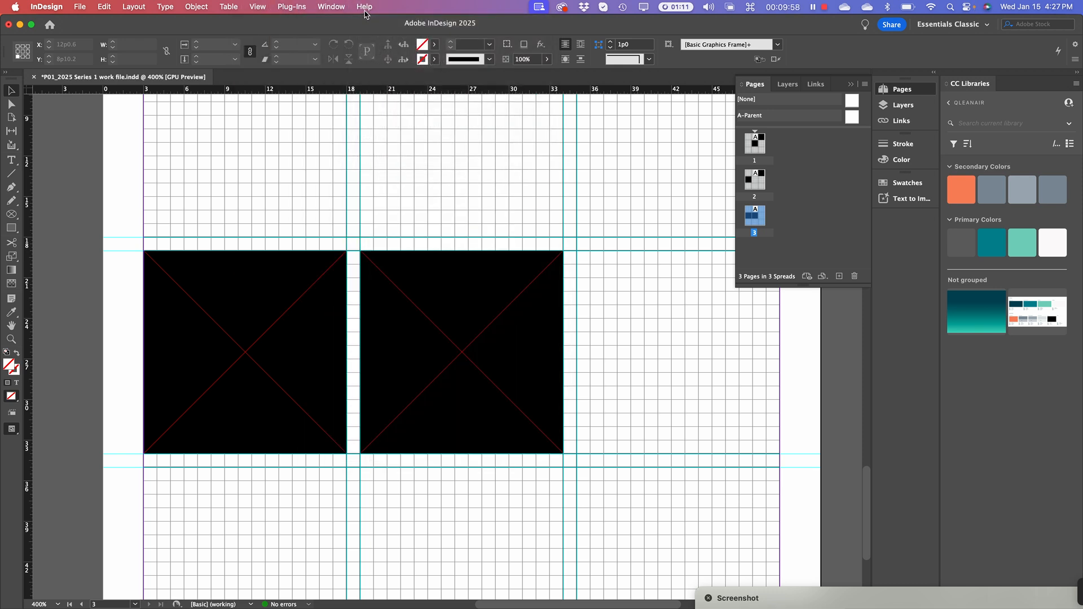
{"action": "left_click", "coordinate": [365, 6]}
{"action": "type", "text": "Snap"}
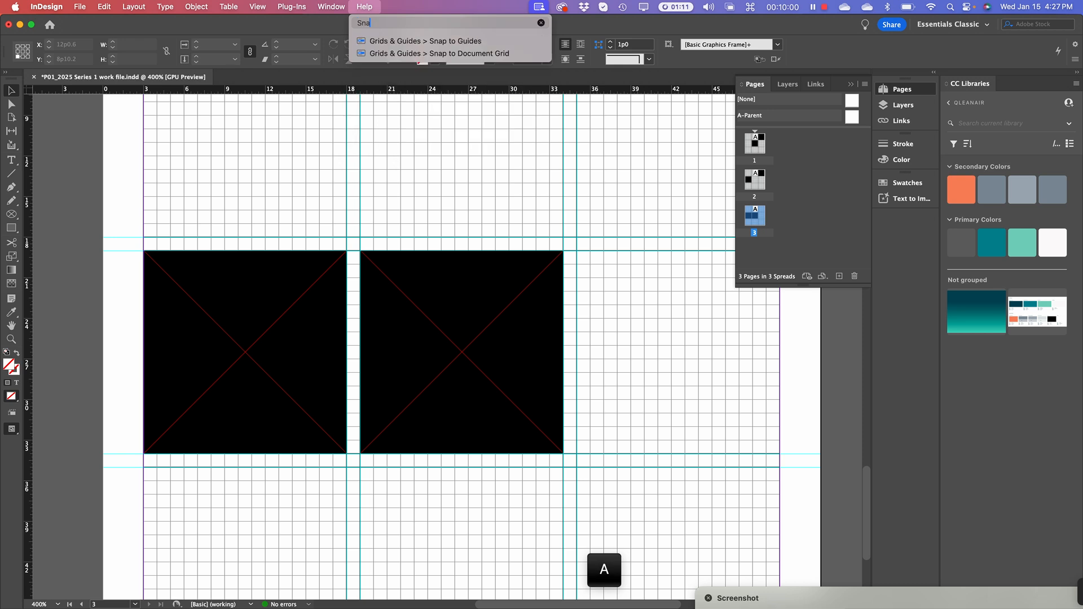
{"action": "mouse_move", "coordinate": [387, 54]}
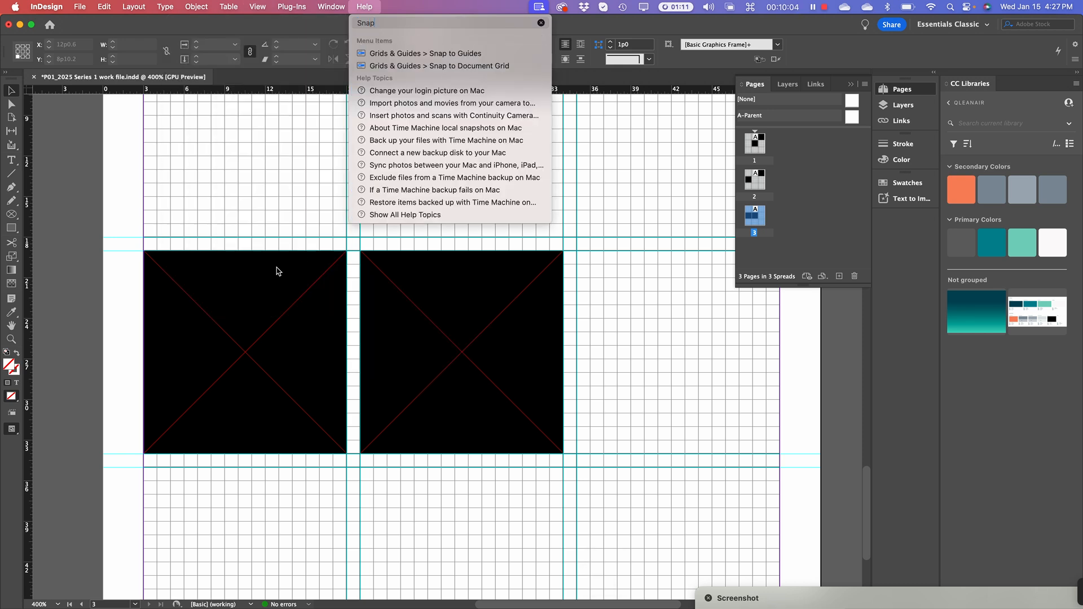
{"action": "left_click", "coordinate": [380, 55]}
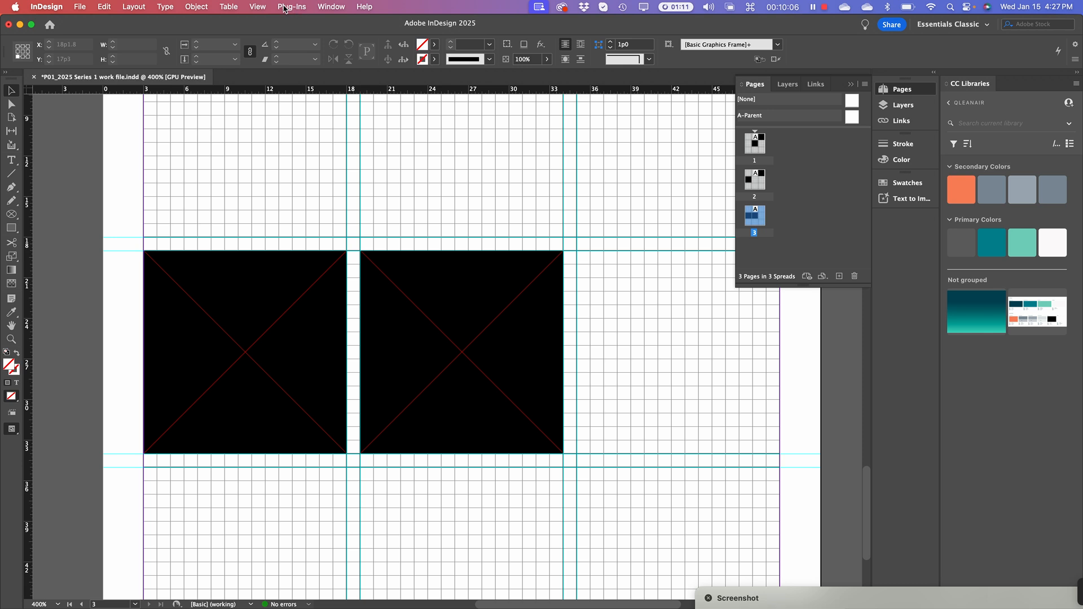
{"action": "left_click", "coordinate": [258, 6]}
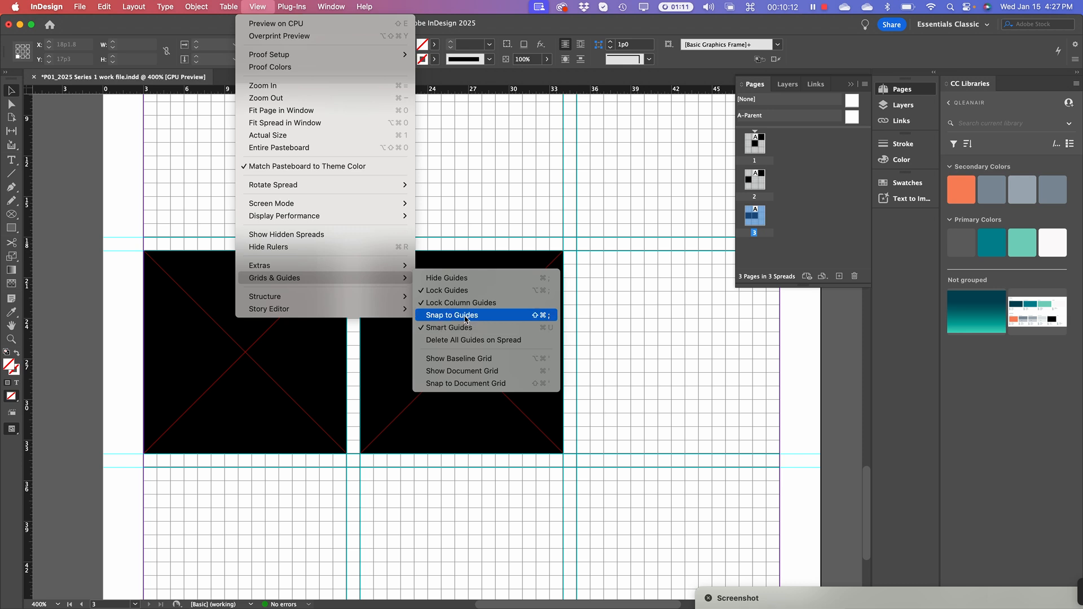
With Snap to Guides on, drag page 3's right frame into the bottom-middle cell
{"action": "left_click", "coordinate": [435, 316]}
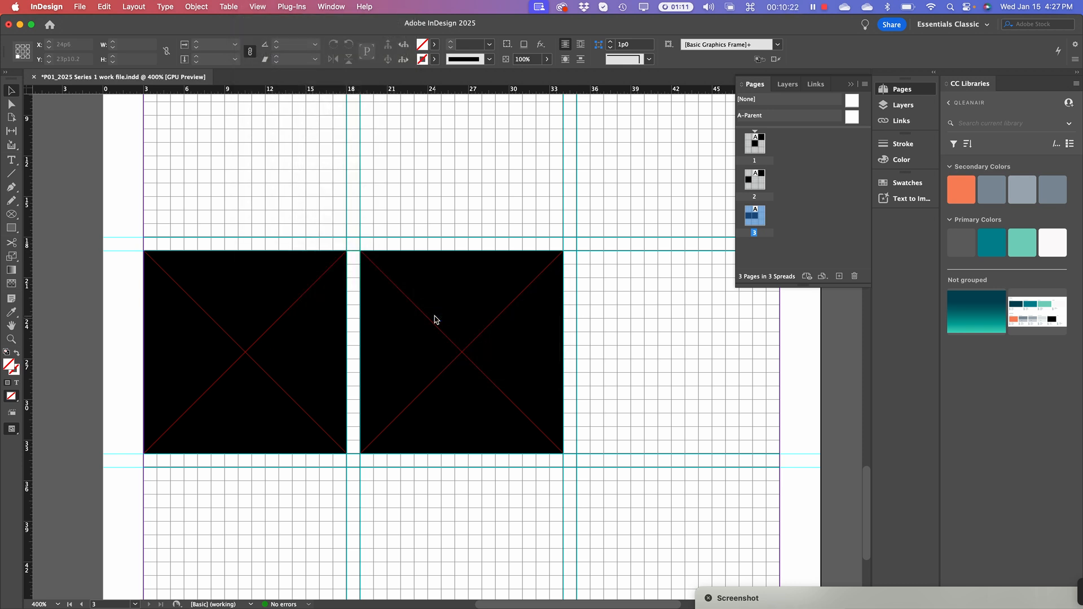
{"action": "left_click_drag", "start_coordinate": [460, 310], "coordinate": [678, 309]}
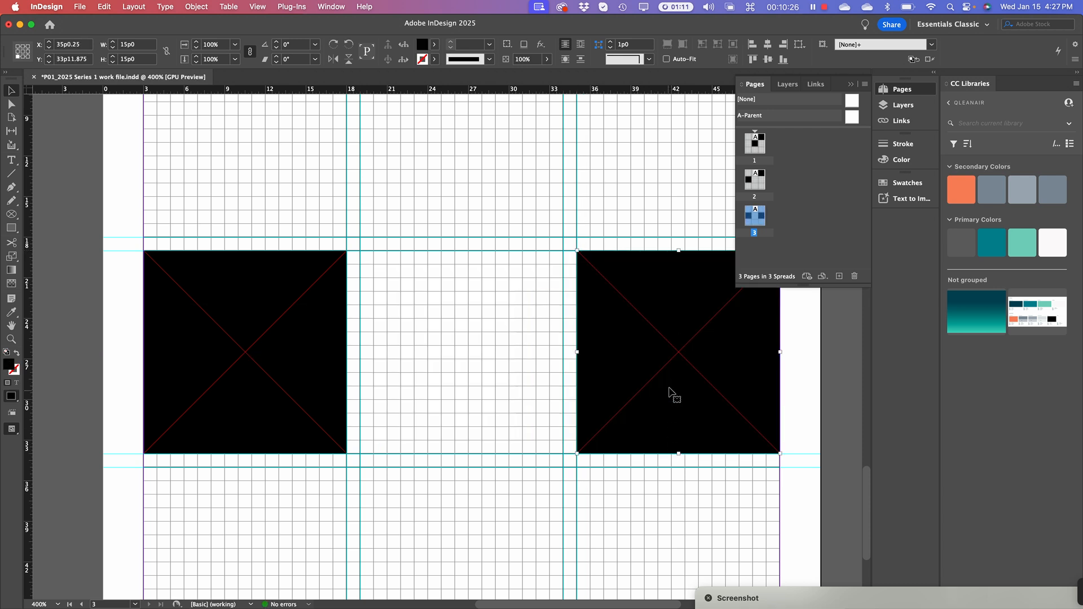
{"action": "mouse_move", "coordinate": [675, 382]}
{"action": "left_mouse_down"}
{"action": "mouse_move", "coordinate": [523, 522]}
{"action": "mouse_move", "coordinate": [480, 590]}
{"action": "mouse_move", "coordinate": [476, 500]}
{"action": "mouse_move", "coordinate": [453, 510]}
{"action": "mouse_move", "coordinate": [461, 516]}
{"action": "left_mouse_up"}
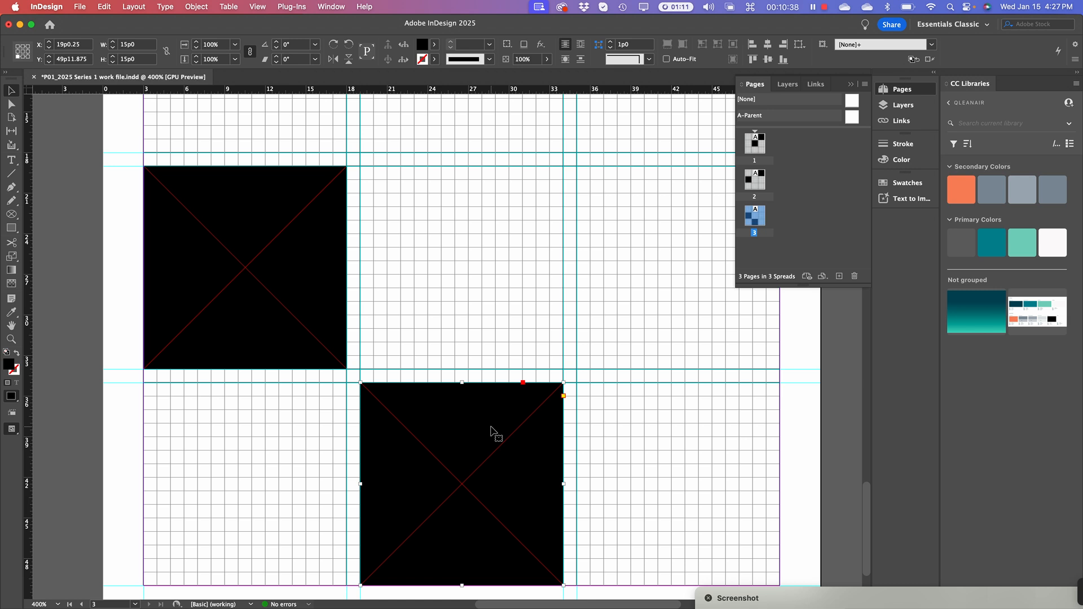
{"action": "key", "text": "super+minus"}
{"action": "key", "text": "super+minus"}
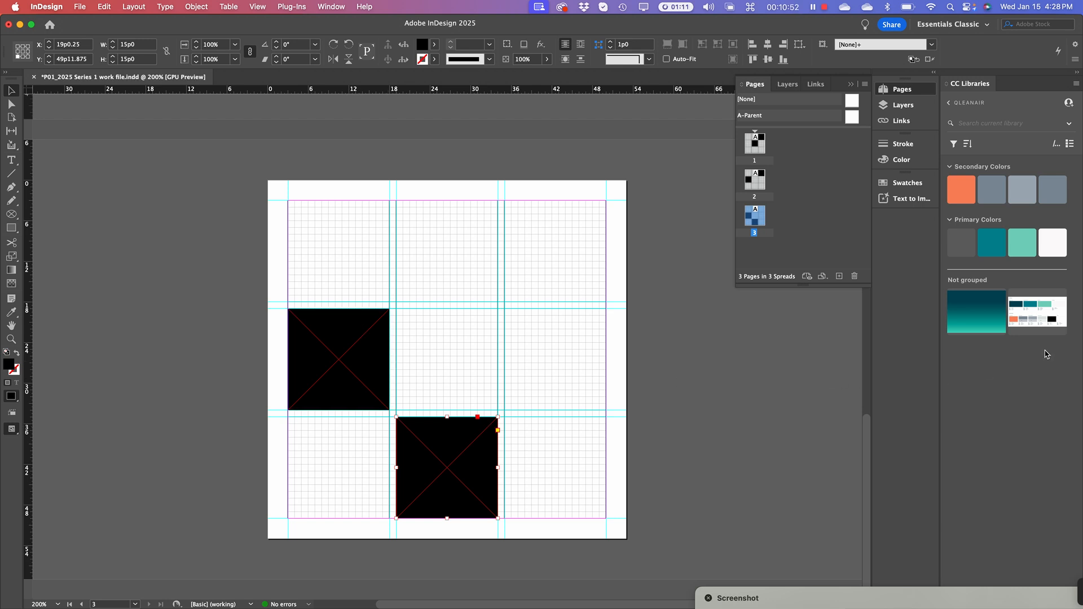
{"action": "left_click", "coordinate": [751, 291]}
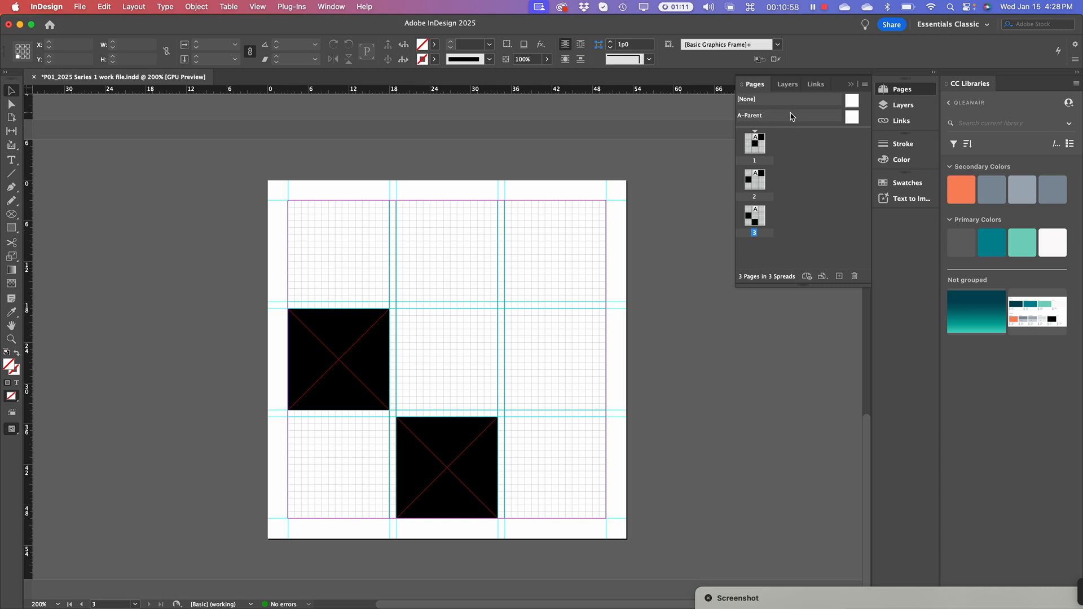
Jump to page 1 from the Pages panel and bring up the File menu
{"action": "left_click", "coordinate": [760, 148]}
{"action": "double_click", "coordinate": [760, 148]}
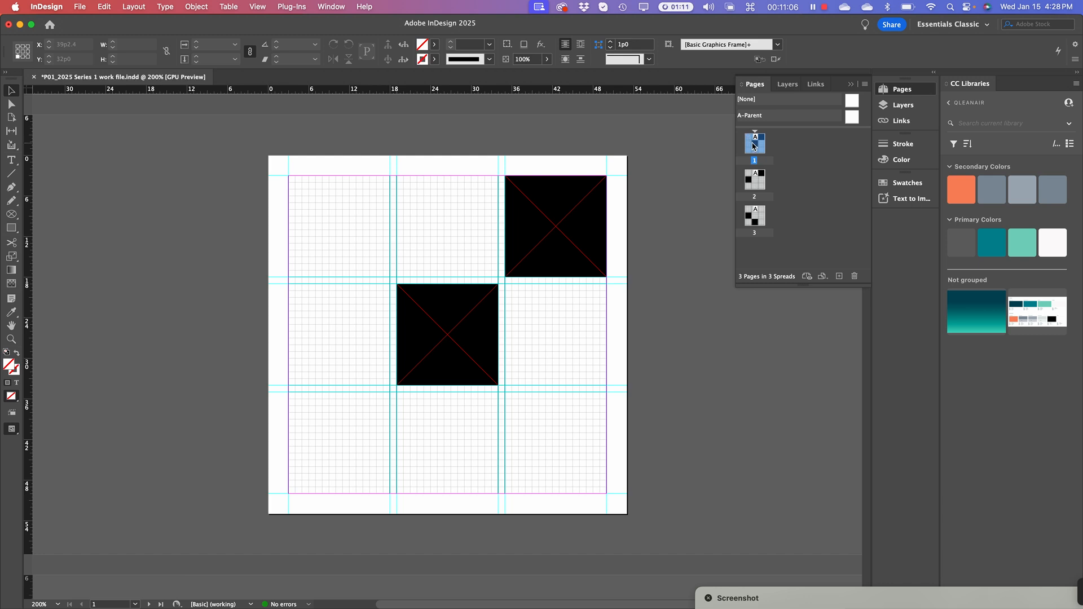
{"action": "left_click", "coordinate": [79, 6]}
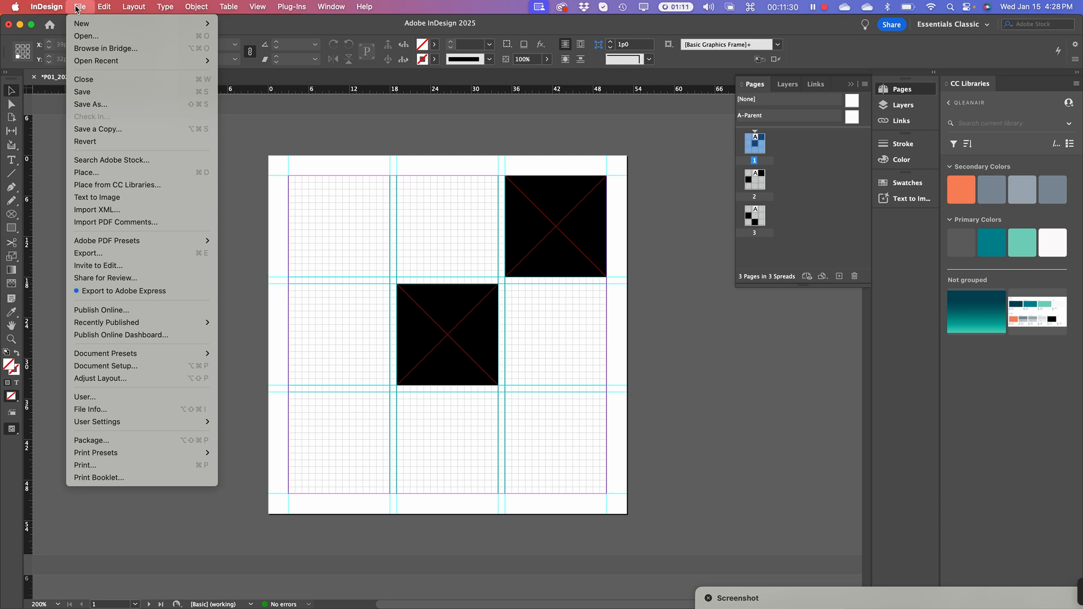
{"action": "mouse_move", "coordinate": [134, 7]}
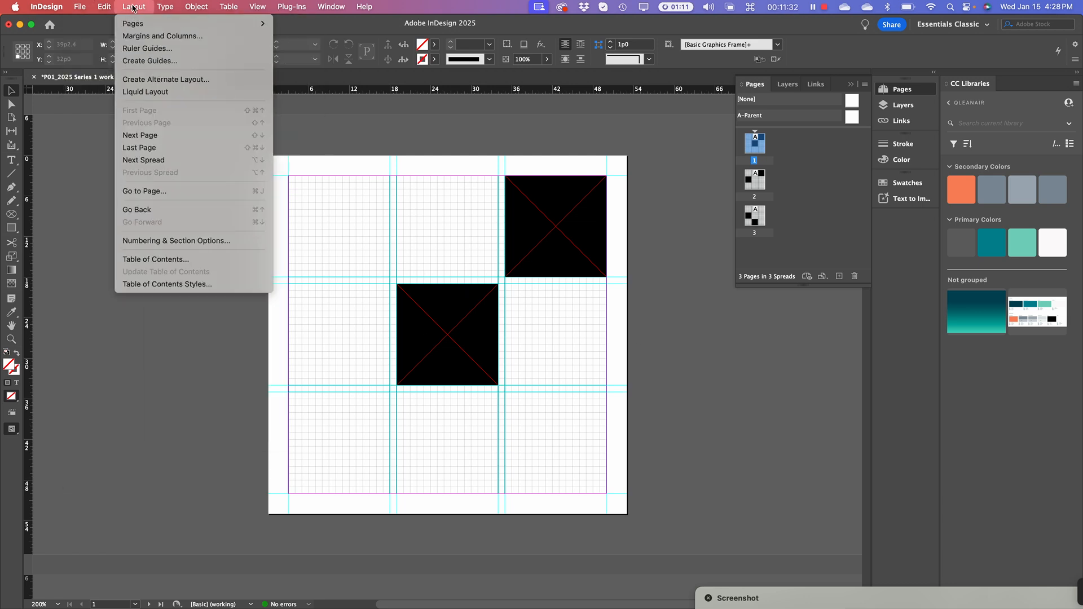
{"action": "mouse_move", "coordinate": [80, 7]}
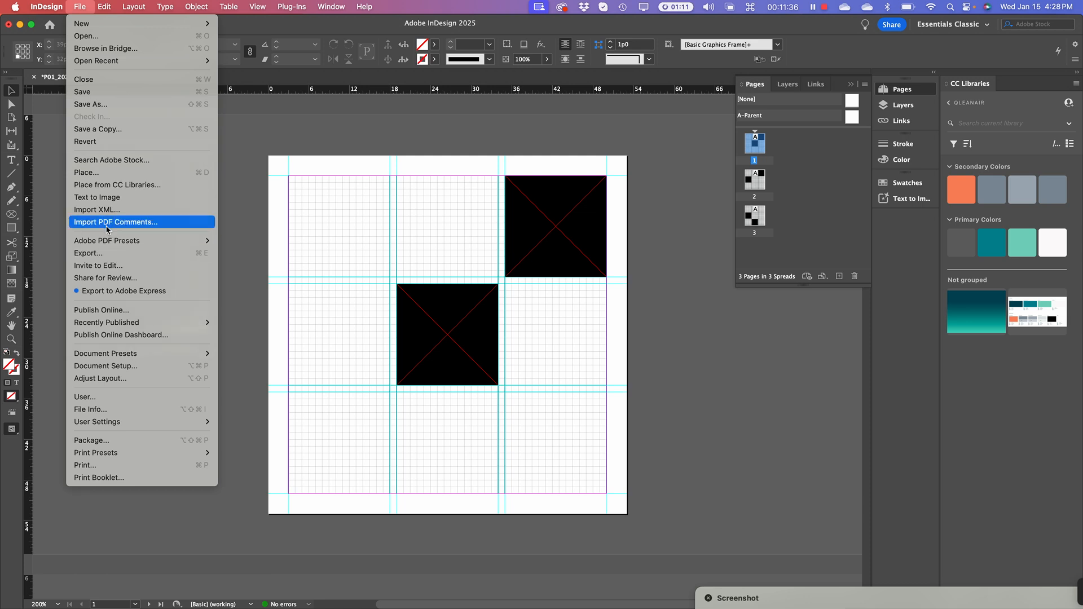
{"action": "mouse_move", "coordinate": [112, 245]}
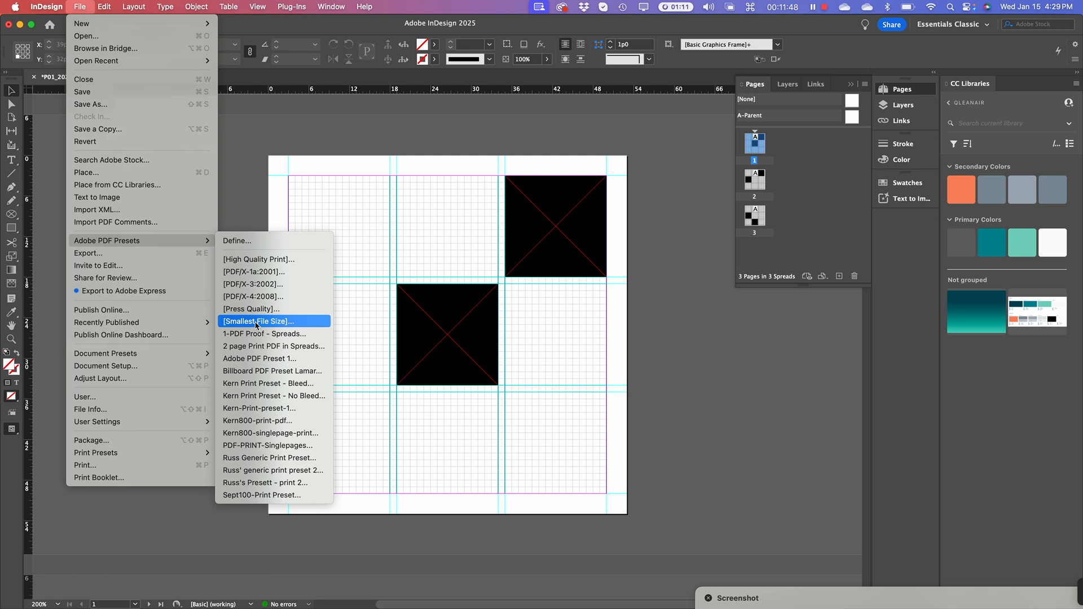
Export as Adobe PDF (Print) into Series 1, naming the file Pr1-Series1-2-cubes
{"action": "left_click", "coordinate": [95, 254]}
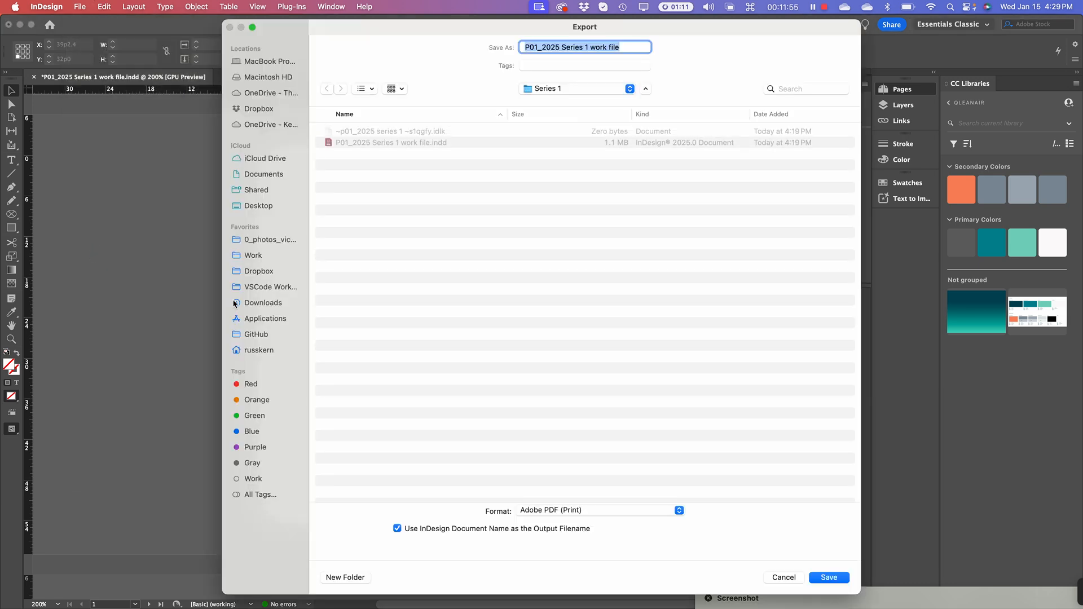
{"action": "left_click", "coordinate": [579, 511]}
{"action": "left_click", "coordinate": [579, 511]}
{"action": "left_click_drag", "start_coordinate": [621, 47], "coordinate": [526, 33]}
{"action": "type", "text": "Pr1-"}
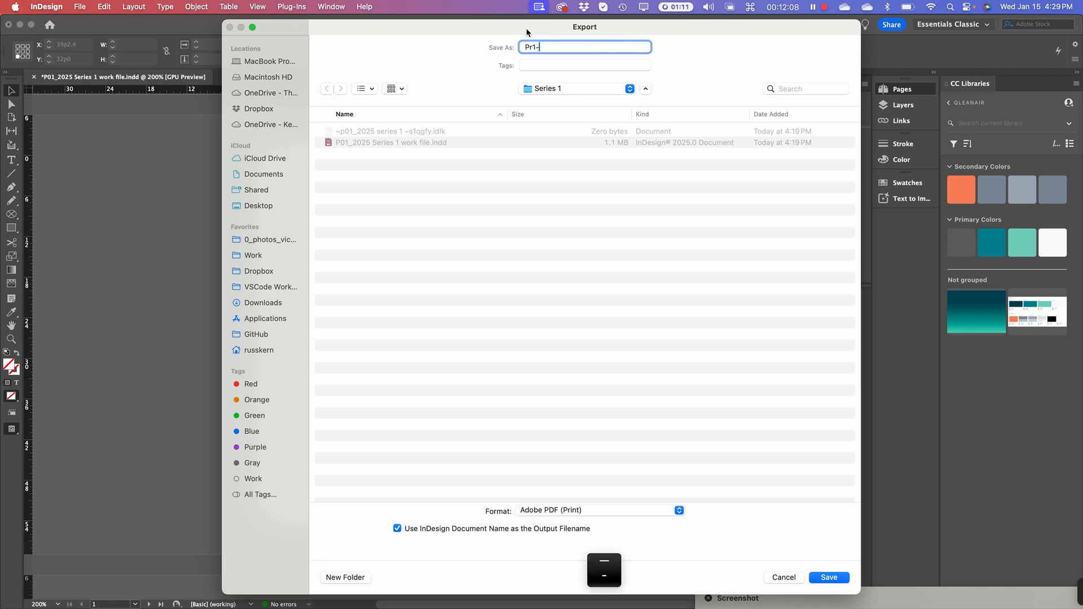
{"action": "type", "text": "Series1-2"}
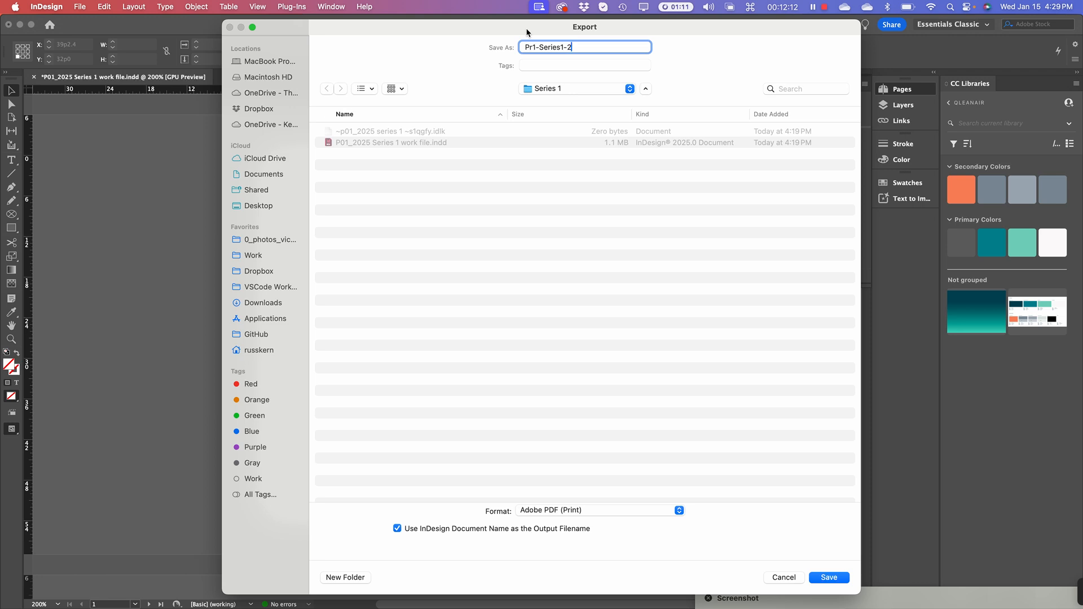
{"action": "type", "text": "-cubes"}
Save, change the page range from 3 to 1, and export with [High Quality Print]
{"action": "left_click", "coordinate": [829, 578]}
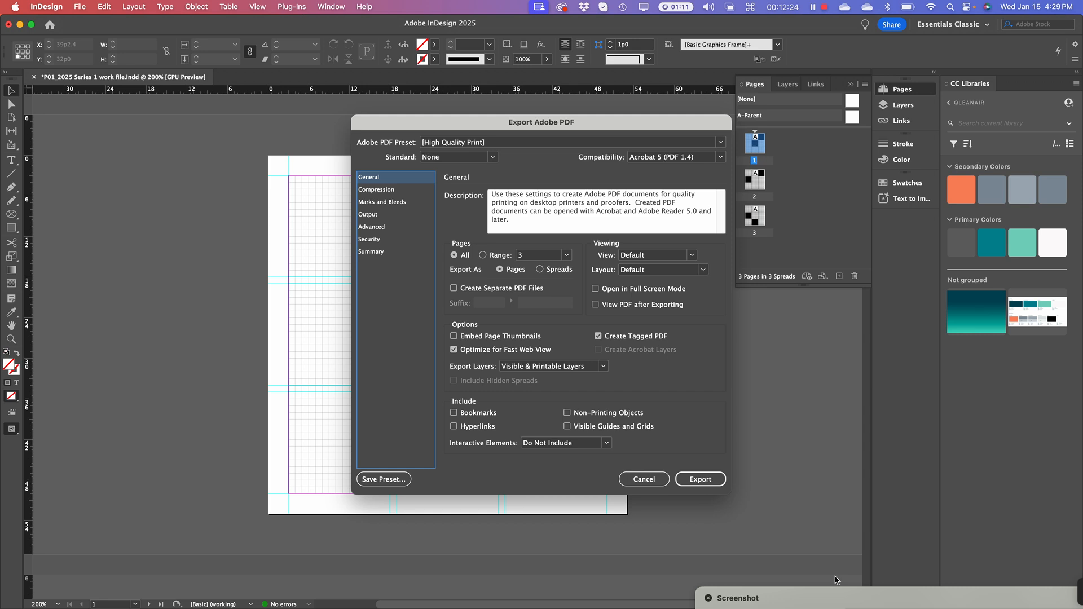
{"action": "left_click_drag", "start_coordinate": [424, 129], "coordinate": [385, 36]}
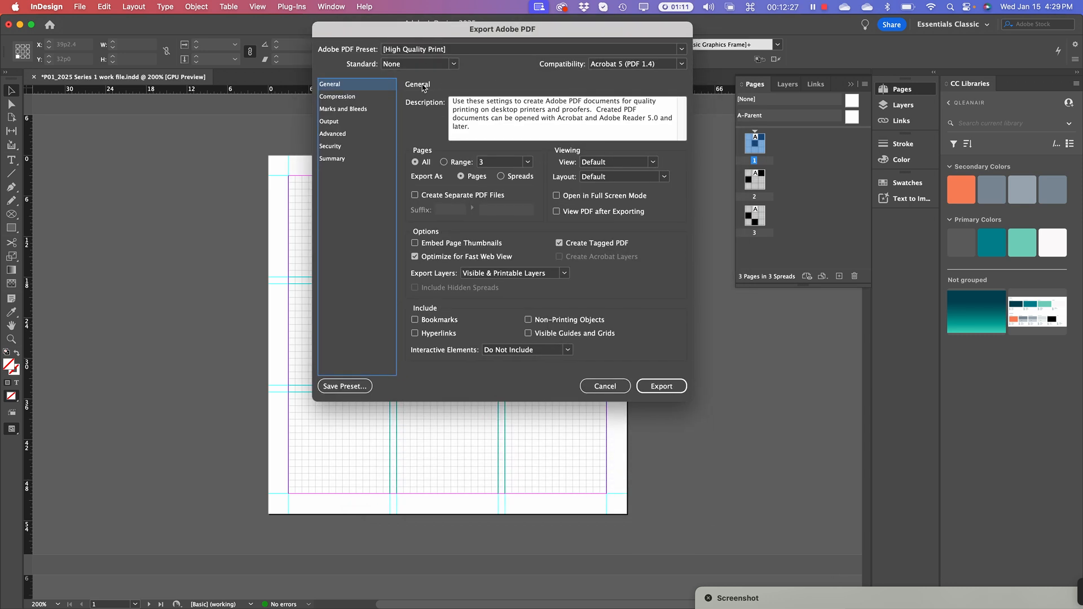
{"action": "left_click", "coordinate": [444, 162]}
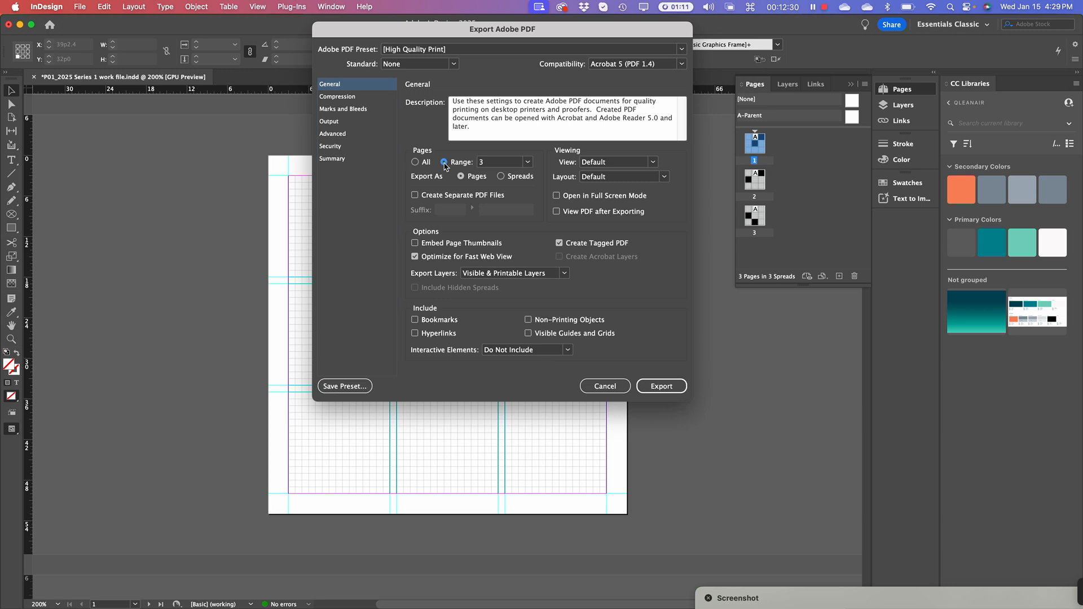
{"action": "left_click", "coordinate": [493, 163]}
{"action": "left_click_drag", "start_coordinate": [489, 163], "coordinate": [475, 164]}
{"action": "type", "text": "1"}
{"action": "left_click", "coordinate": [661, 386]}
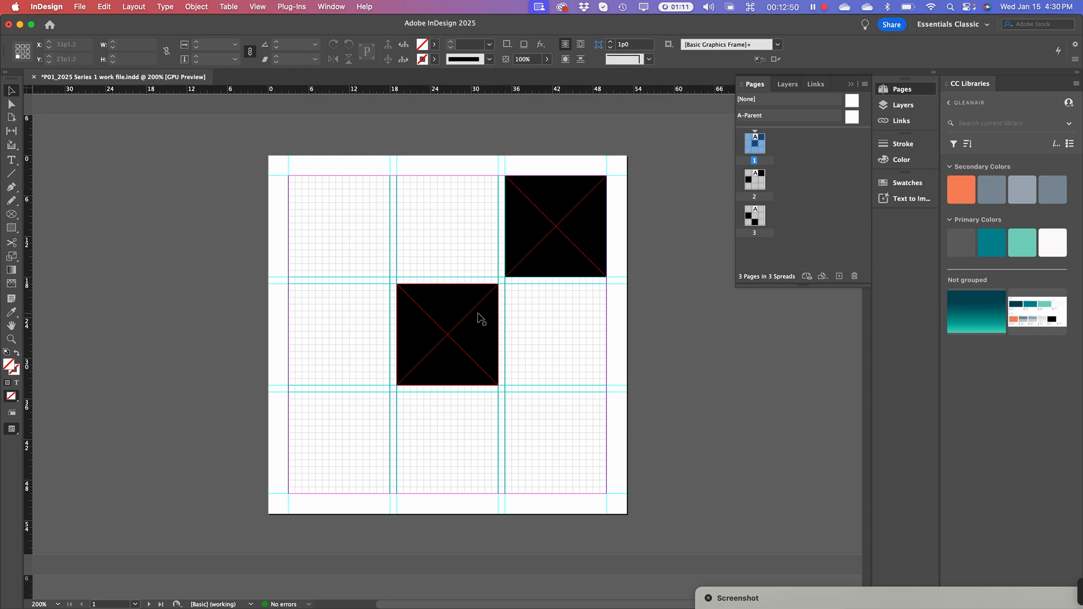
Switch to Finder, move the Spring 2025 window aside, and open an enlarged new window
{"action": "key", "text": "super+Tab"}
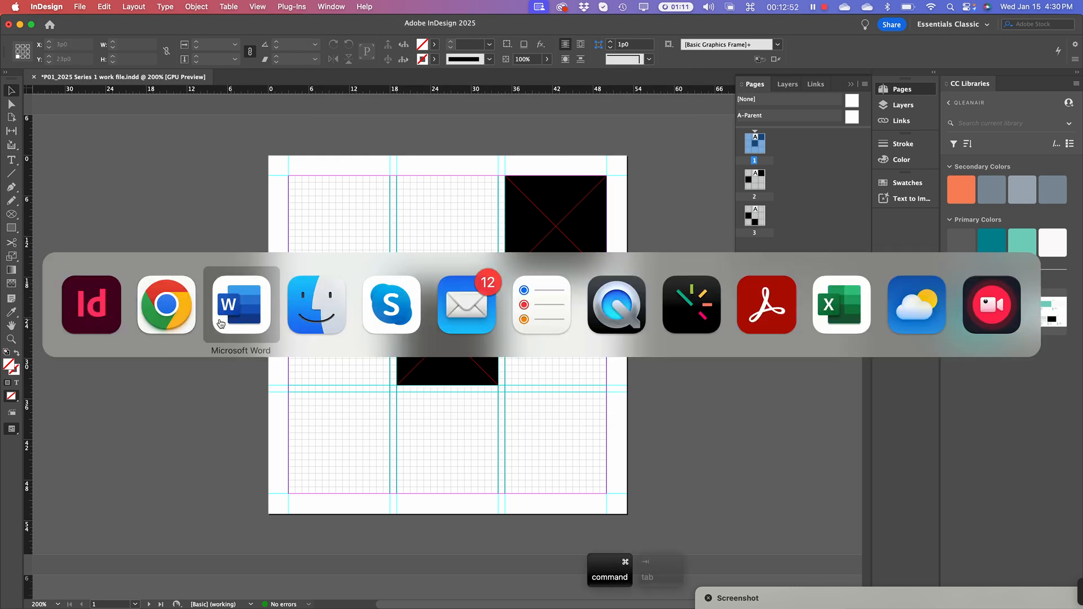
{"action": "left_click", "coordinate": [307, 314]}
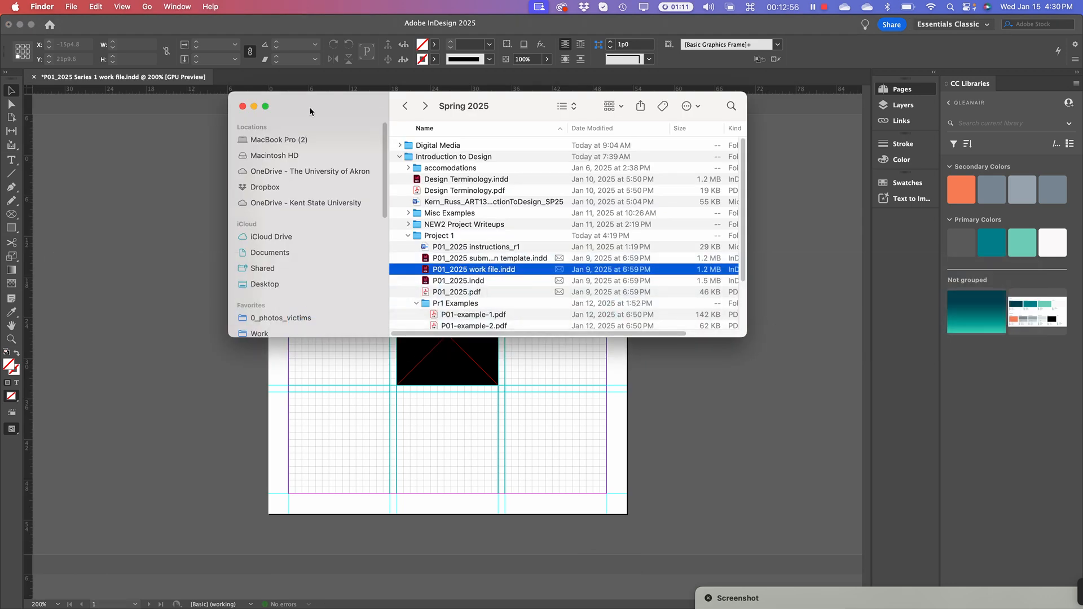
{"action": "left_click_drag", "start_coordinate": [310, 111], "coordinate": [123, 34]}
{"action": "key", "text": "super+n"}
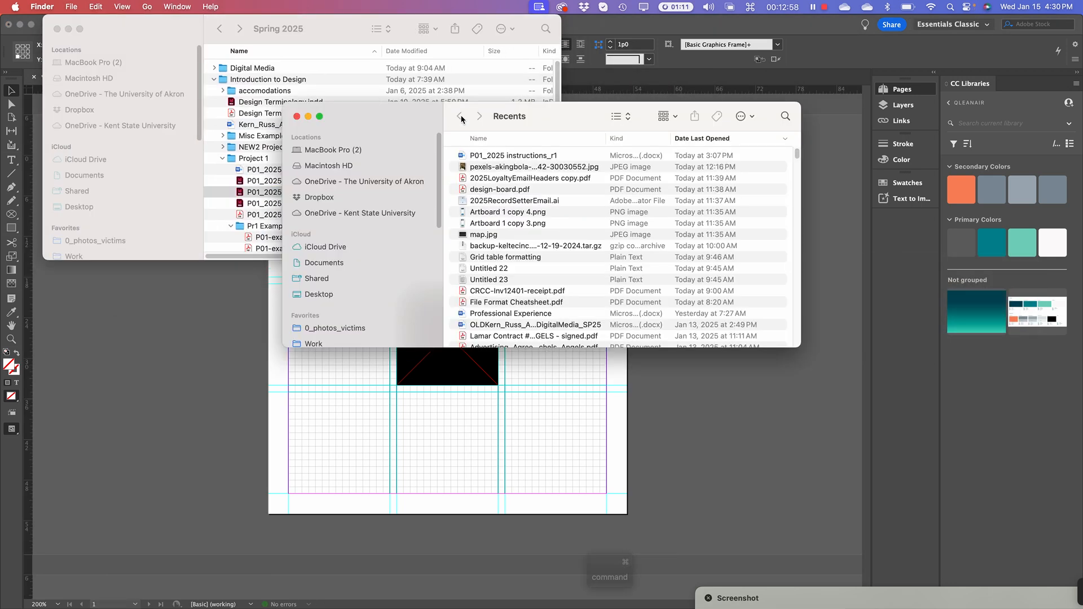
{"action": "left_click_drag", "start_coordinate": [800, 347], "coordinate": [884, 539]}
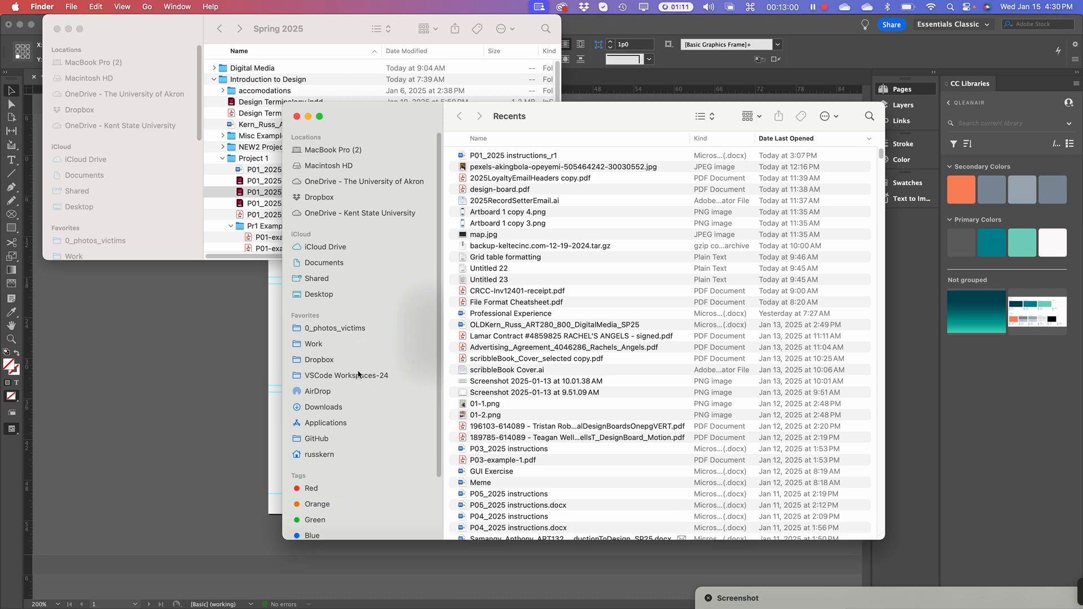
Browse Work › UA › Project 1 › Series 1 and confirm Pr1-Series1-2-cubes.pdf is there
{"action": "left_click", "coordinate": [319, 346]}
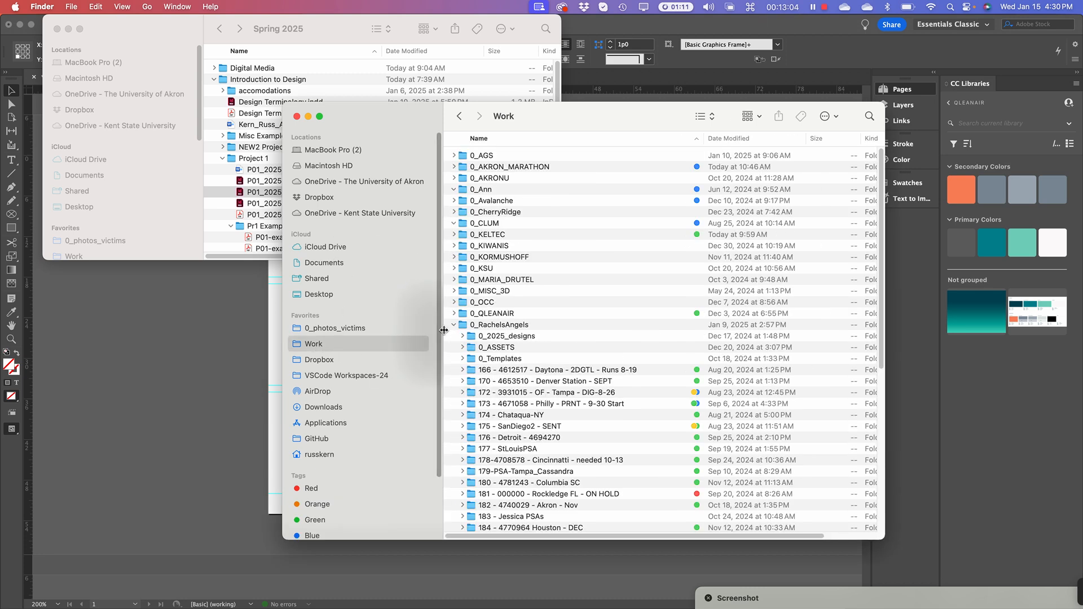
{"action": "left_click", "coordinate": [454, 325]}
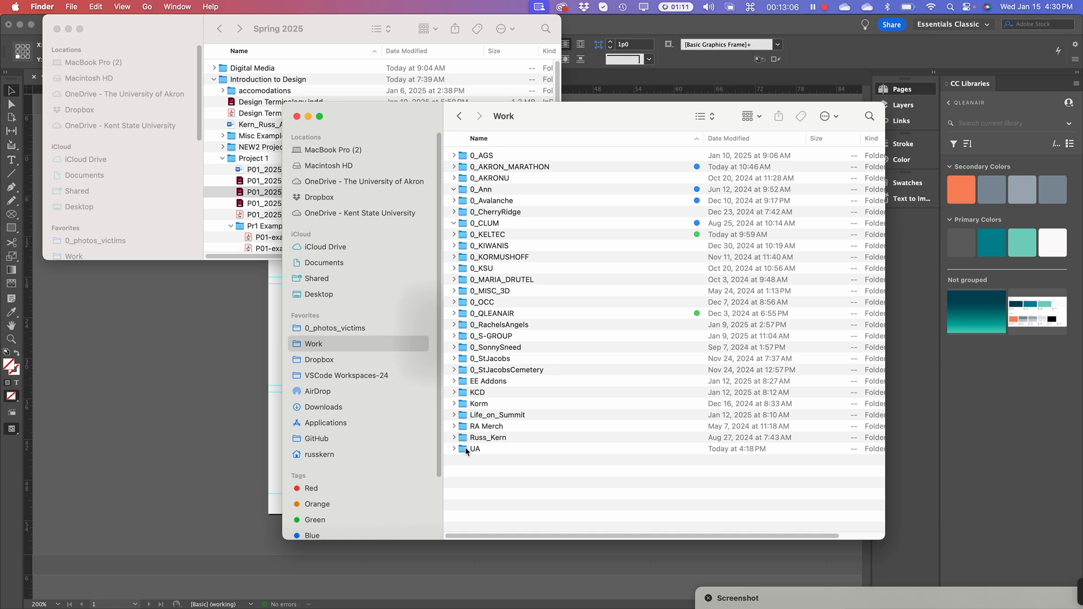
{"action": "double_click", "coordinate": [466, 449]}
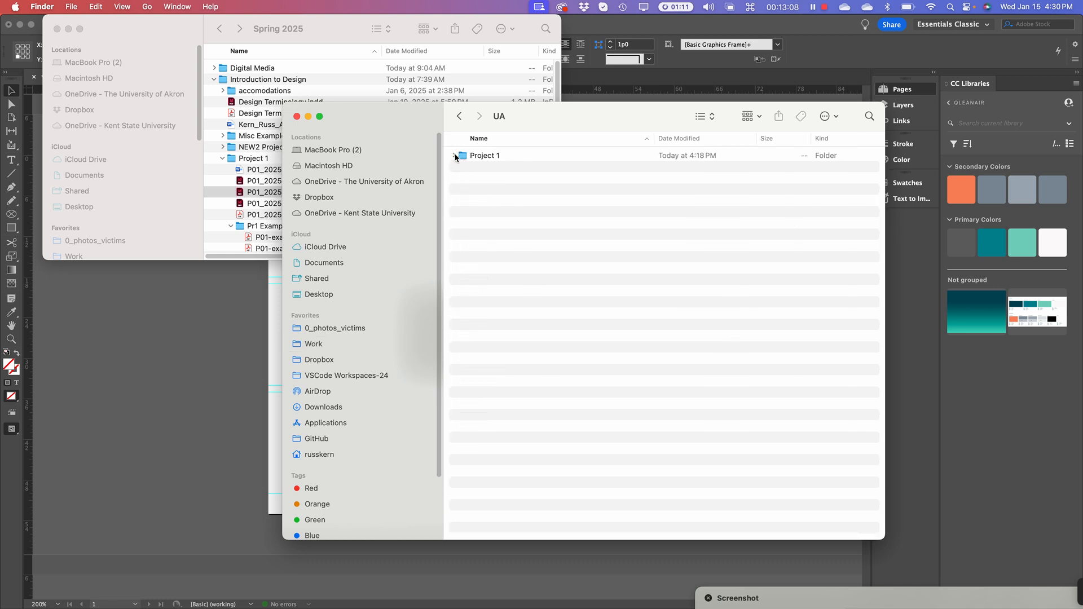
{"action": "left_click", "coordinate": [455, 155]}
{"action": "left_click", "coordinate": [462, 167]}
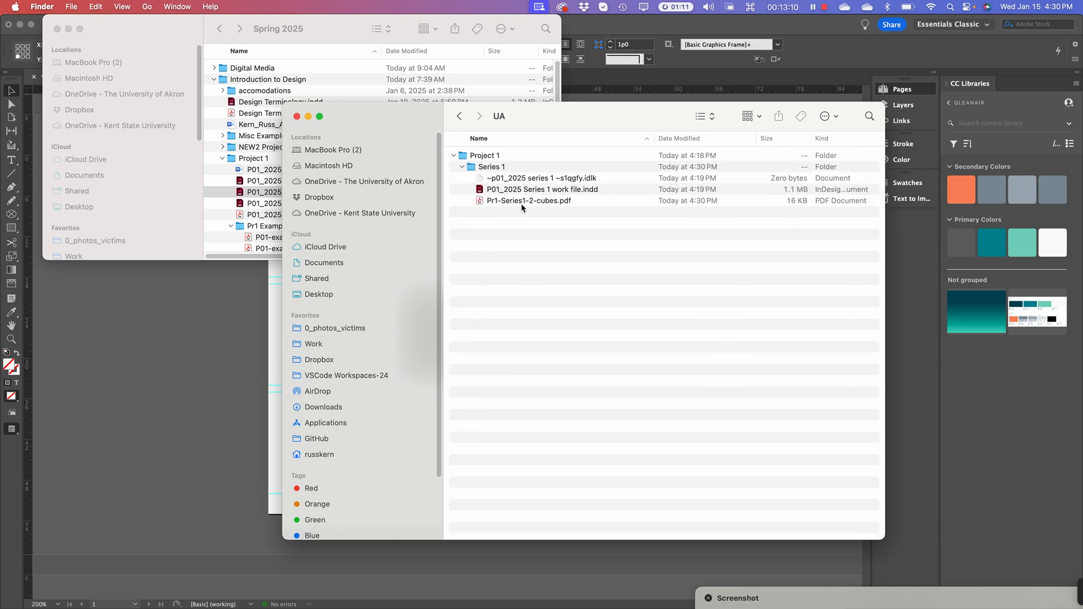
{"action": "left_click", "coordinate": [493, 204]}
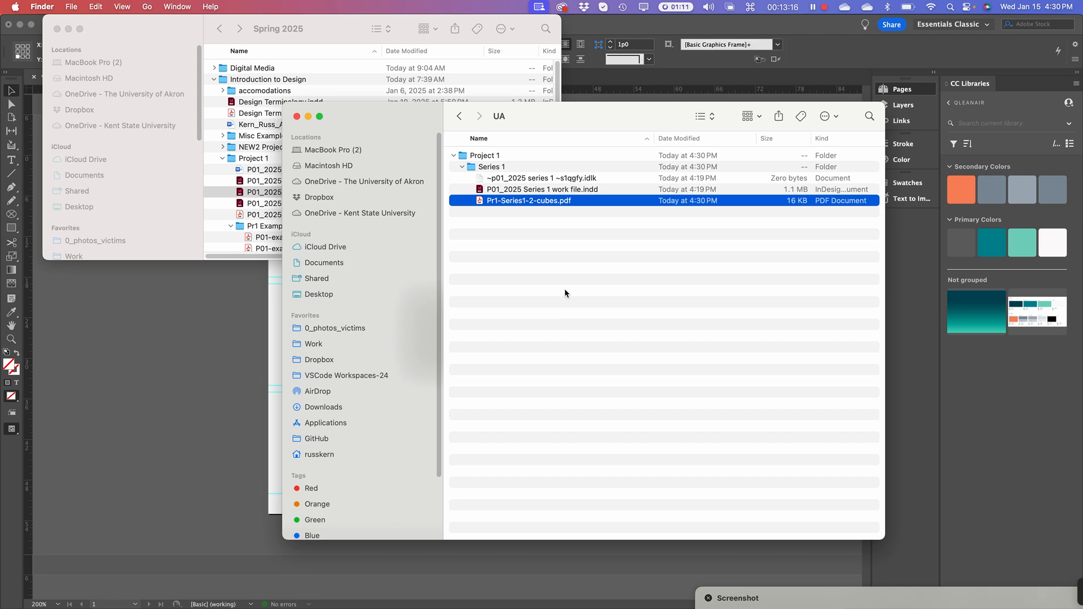
{"action": "left_click", "coordinate": [579, 438]}
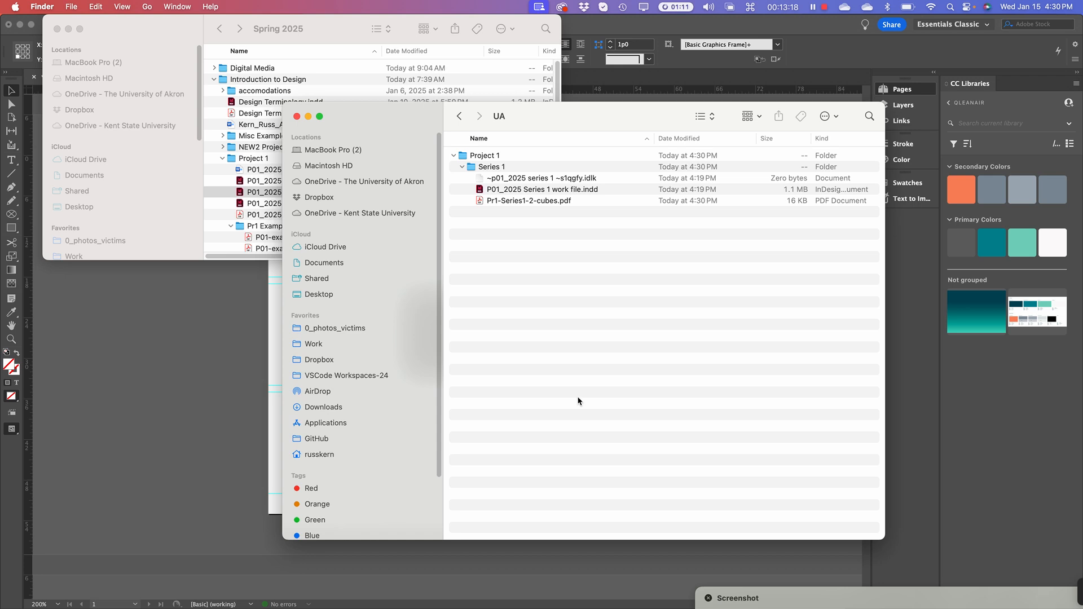
{"action": "key", "text": "super+Tab"}
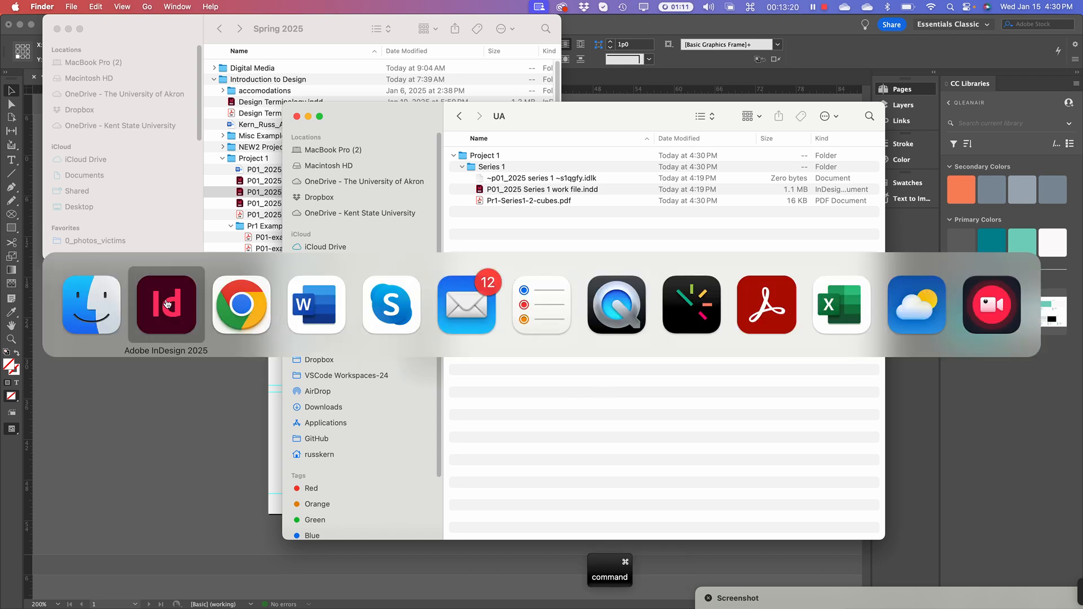
In Brightspace, expand Project 01's Submission Template and Student Examples modules
{"action": "left_click", "coordinate": [265, 305]}
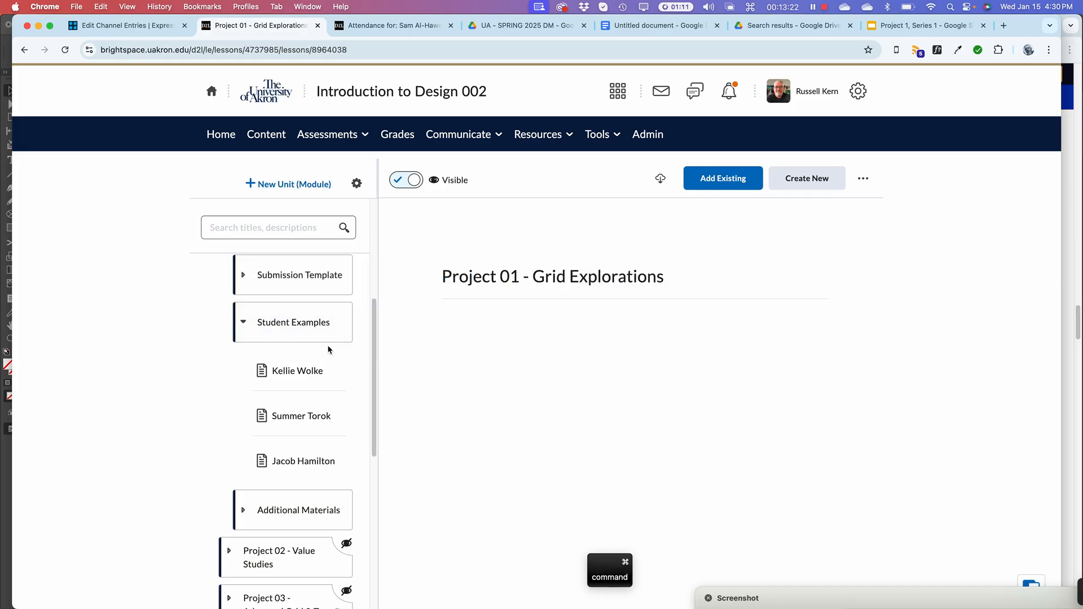
{"action": "scroll", "coordinate": [293, 349], "scroll_direction": "down", "scroll_amount": 3}
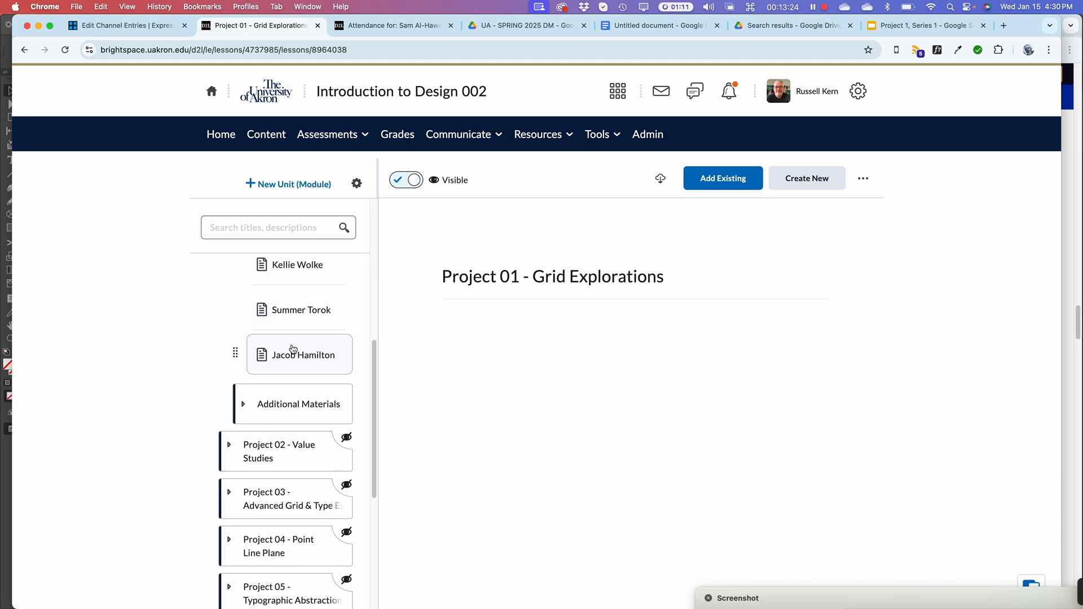
{"action": "scroll", "coordinate": [293, 349], "scroll_direction": "down", "scroll_amount": 3}
{"action": "scroll", "coordinate": [294, 326], "scroll_direction": "up", "scroll_amount": 3}
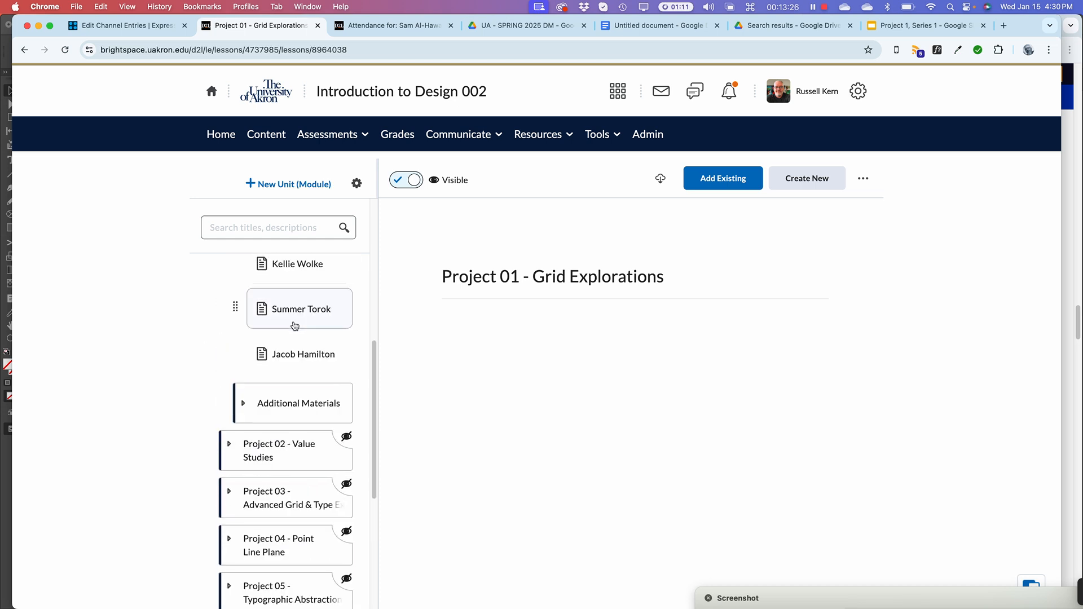
{"action": "scroll", "coordinate": [294, 326], "scroll_direction": "up", "scroll_amount": 7}
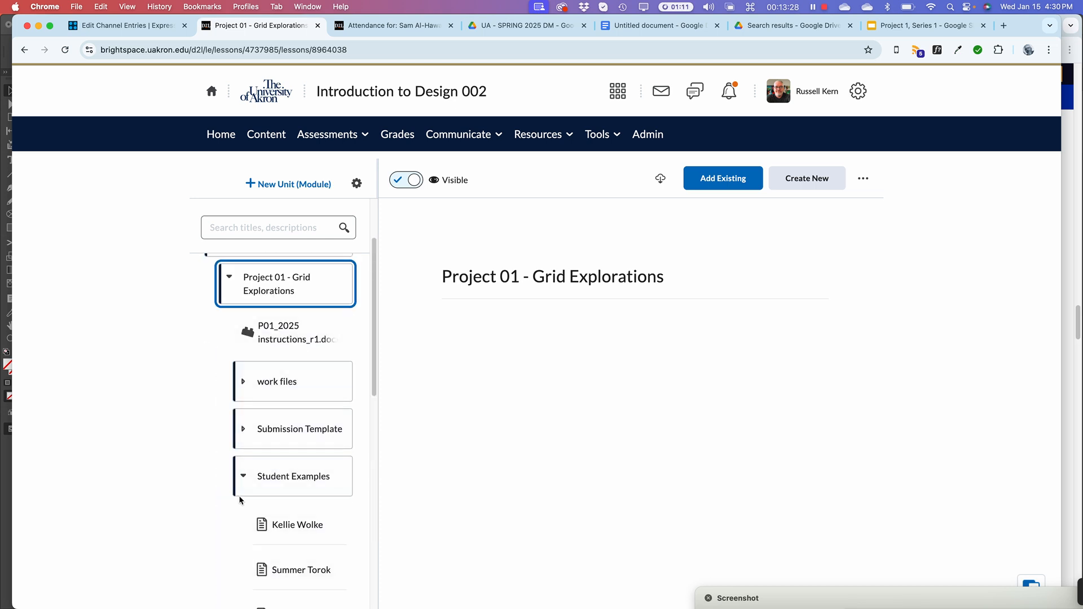
{"action": "left_click", "coordinate": [239, 481]}
{"action": "left_click", "coordinate": [244, 432]}
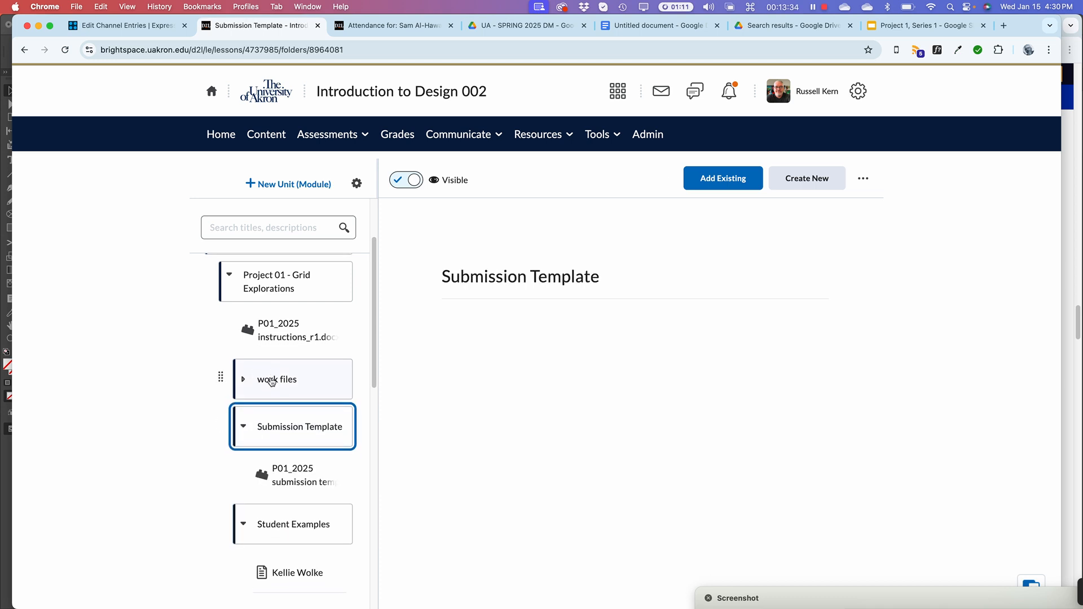
{"action": "left_click", "coordinate": [246, 526]}
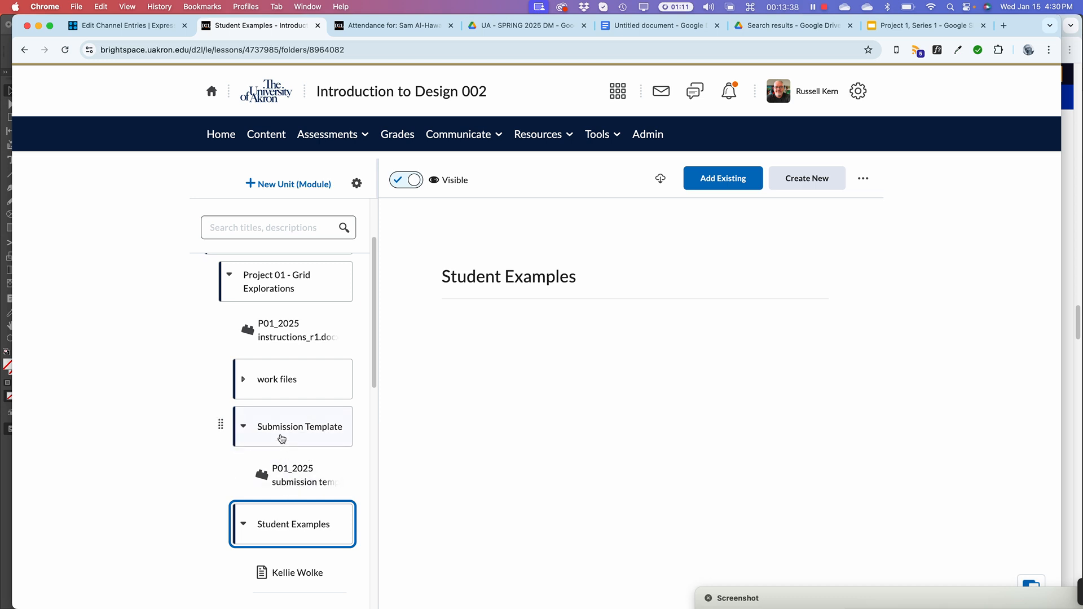
Open the P01_2025 submission template item and download the .indd file
{"action": "left_click", "coordinate": [270, 477]}
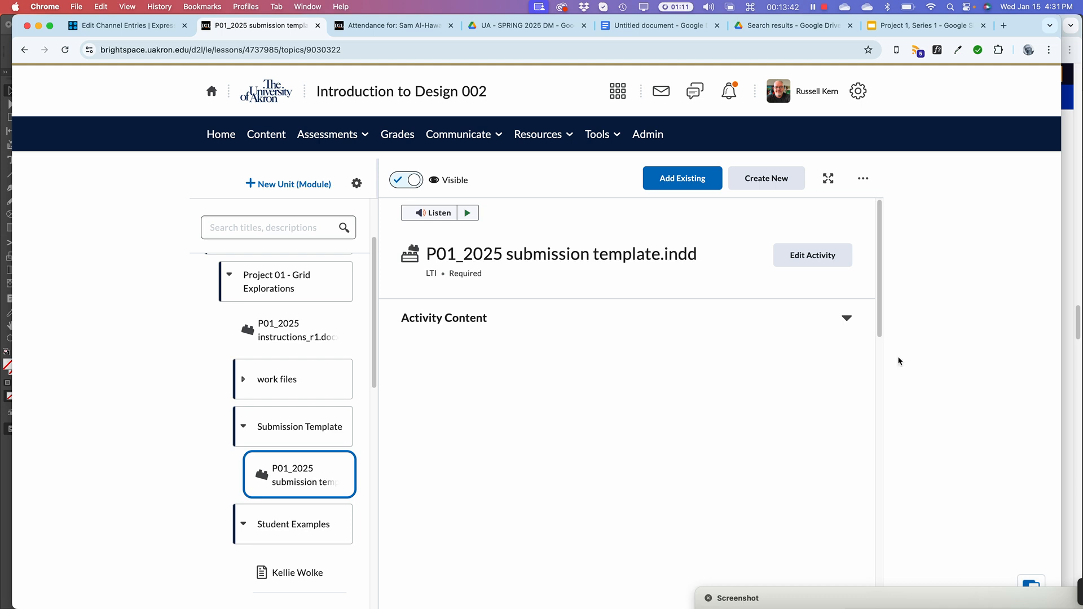
{"action": "scroll", "coordinate": [817, 420], "scroll_direction": "down", "scroll_amount": 2}
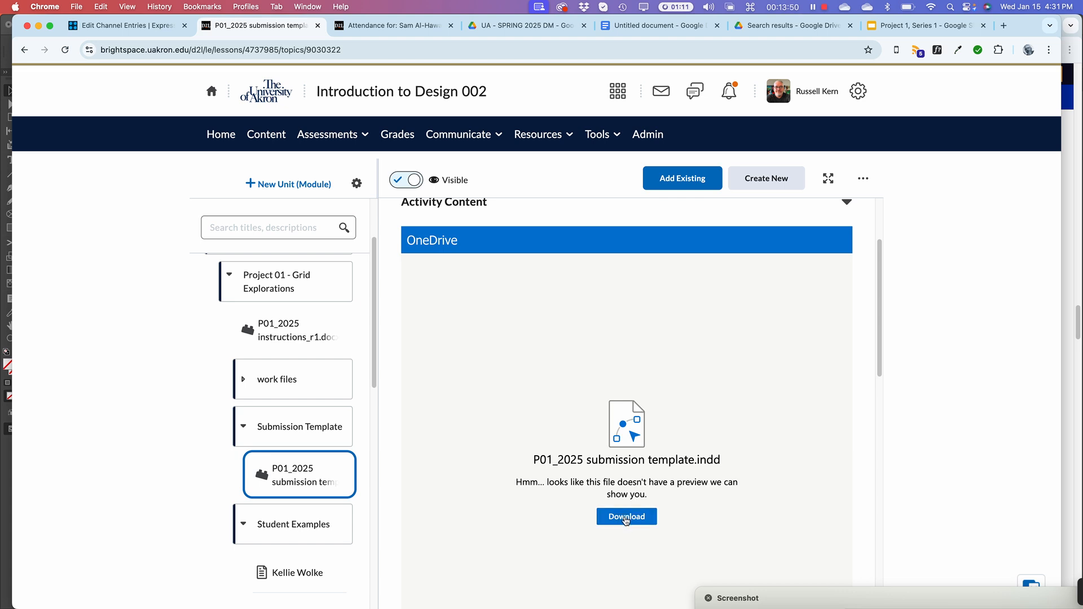
{"action": "left_click", "coordinate": [627, 518]}
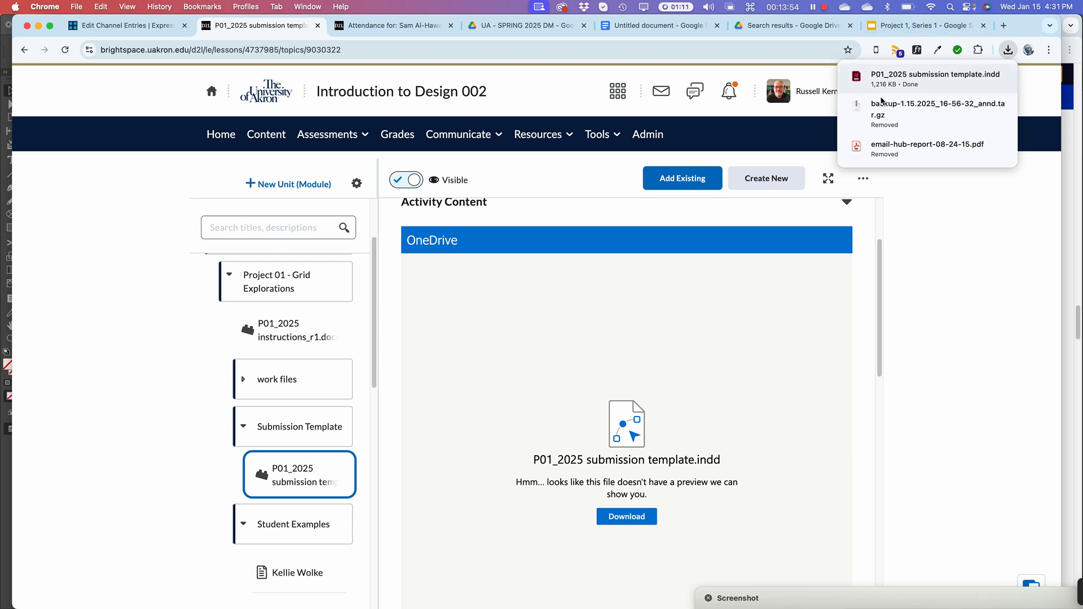
{"action": "mouse_move", "coordinate": [860, 78]}
Open the downloaded submission template, accepting both the RGB and CMYK profile mismatch dialogs
{"action": "left_click", "coordinate": [858, 79]}
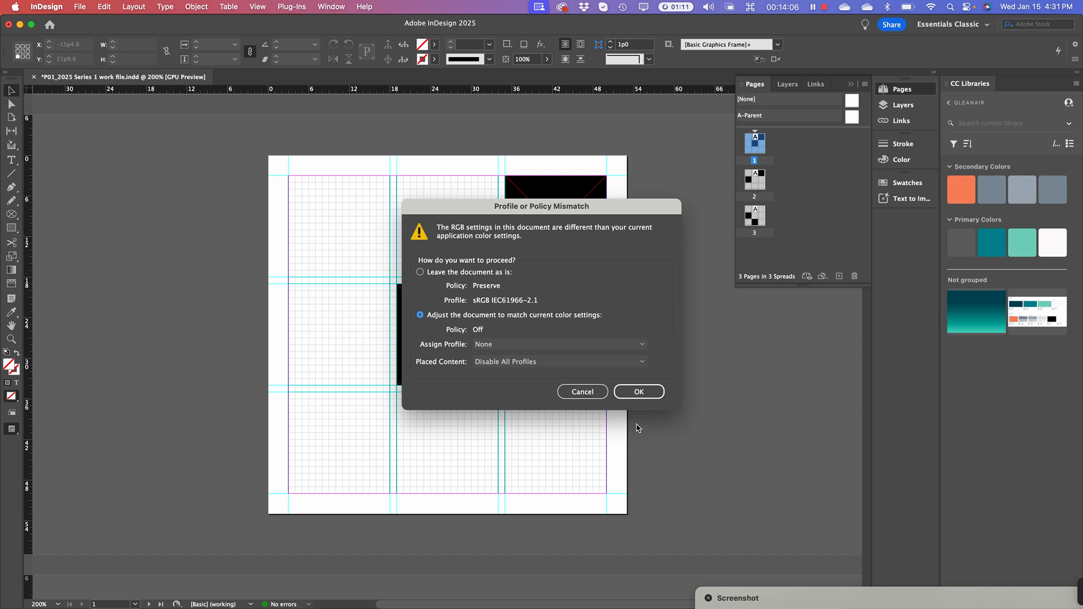
{"action": "left_click", "coordinate": [627, 392]}
{"action": "left_click", "coordinate": [624, 391]}
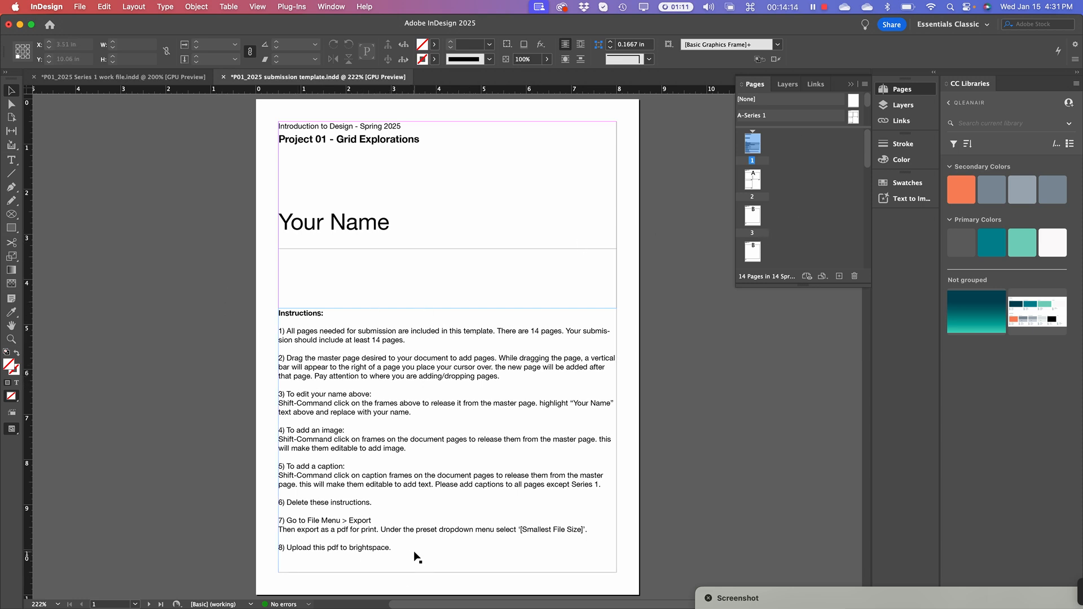
{"action": "scroll", "coordinate": [359, 523], "scroll_direction": "down", "scroll_amount": 15}
{"action": "scroll", "coordinate": [361, 523], "scroll_direction": "up", "scroll_amount": 20}
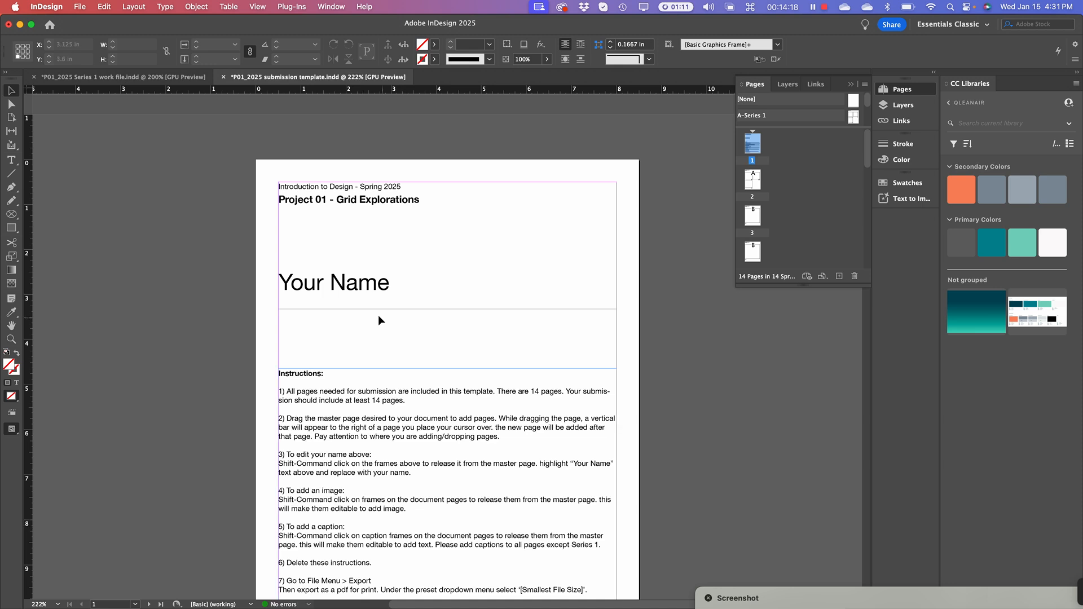
Replace the 'Your Name' placeholder on page 1 with the student's full name
{"action": "left_click", "coordinate": [370, 285]}
{"action": "triple_click", "coordinate": [367, 281]}
{"action": "left_click", "coordinate": [367, 281]}
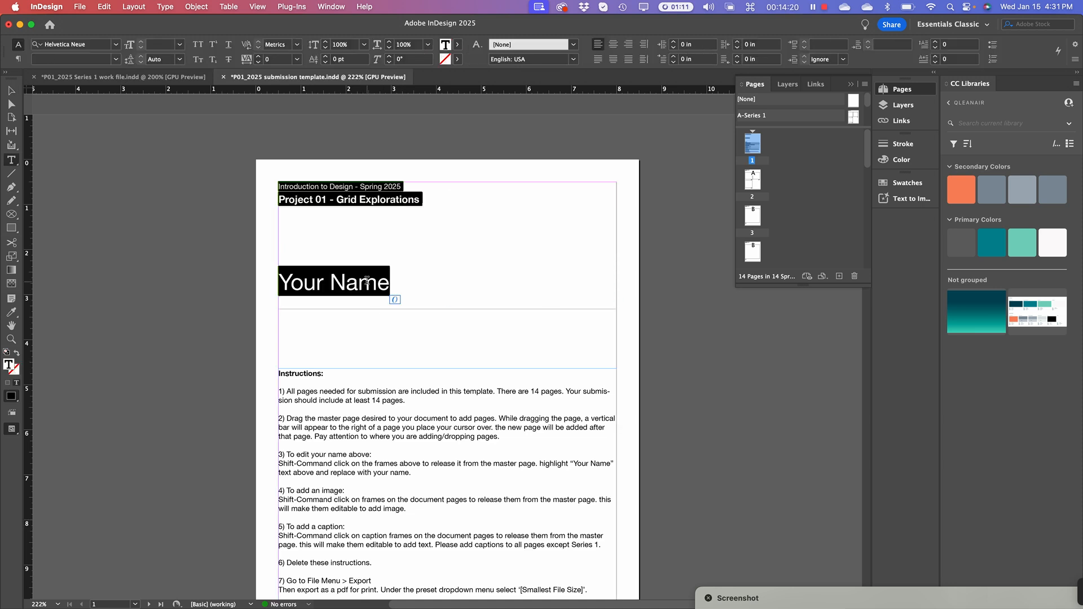
{"action": "left_click", "coordinate": [364, 282]}
{"action": "left_click", "coordinate": [389, 285]}
{"action": "left_click_drag", "start_coordinate": [388, 285], "coordinate": [269, 289]}
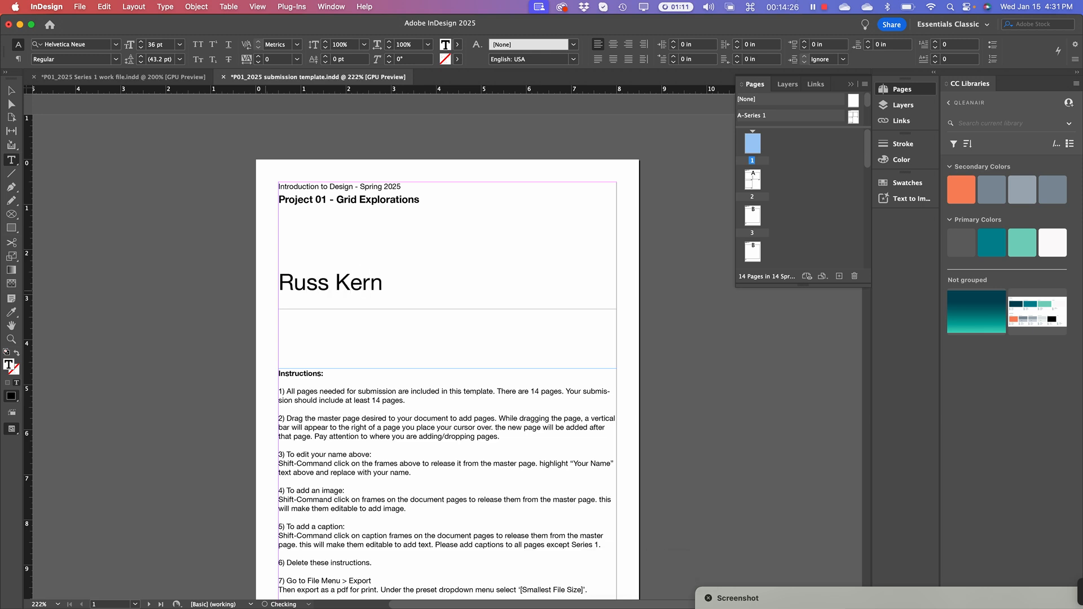
{"action": "scroll", "coordinate": [358, 391], "scroll_direction": "down", "scroll_amount": 1}
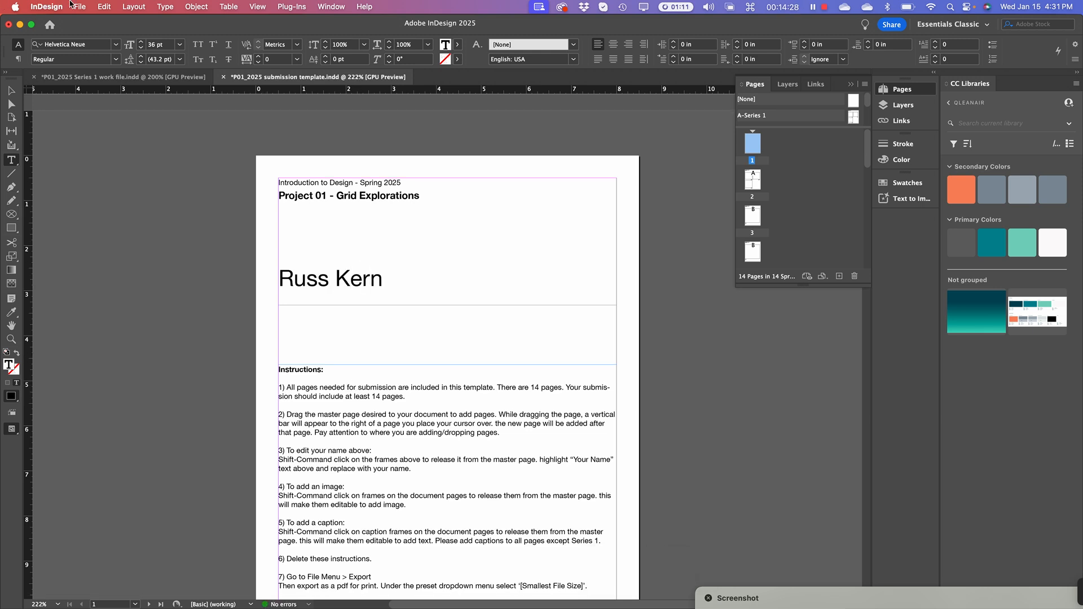
{"action": "left_click", "coordinate": [88, 7]}
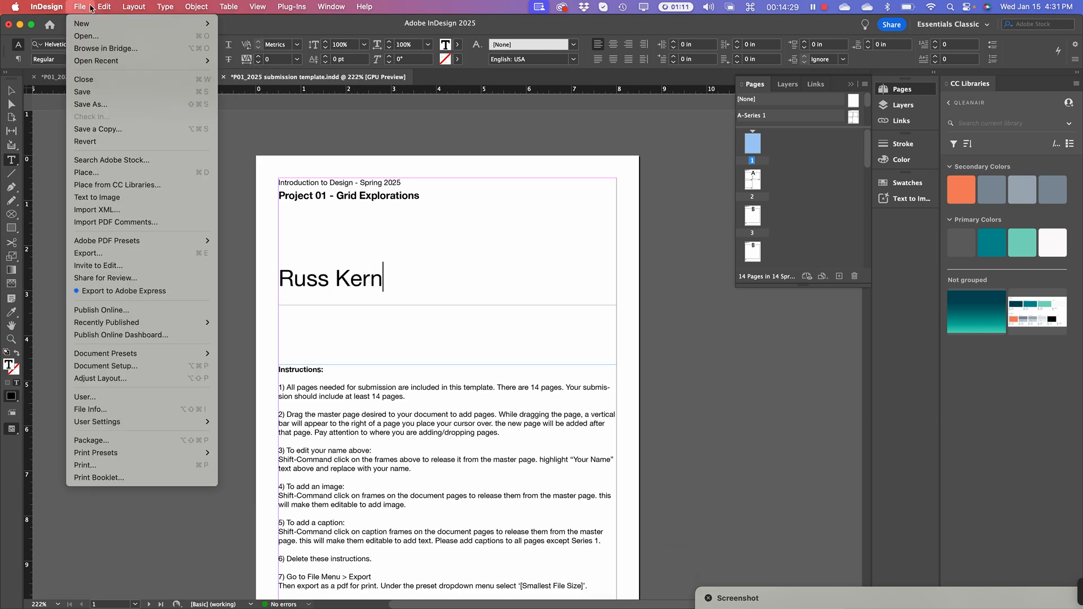
Save the document as a new file, choosing the Project 1 folder as the location
{"action": "left_click", "coordinate": [91, 105]}
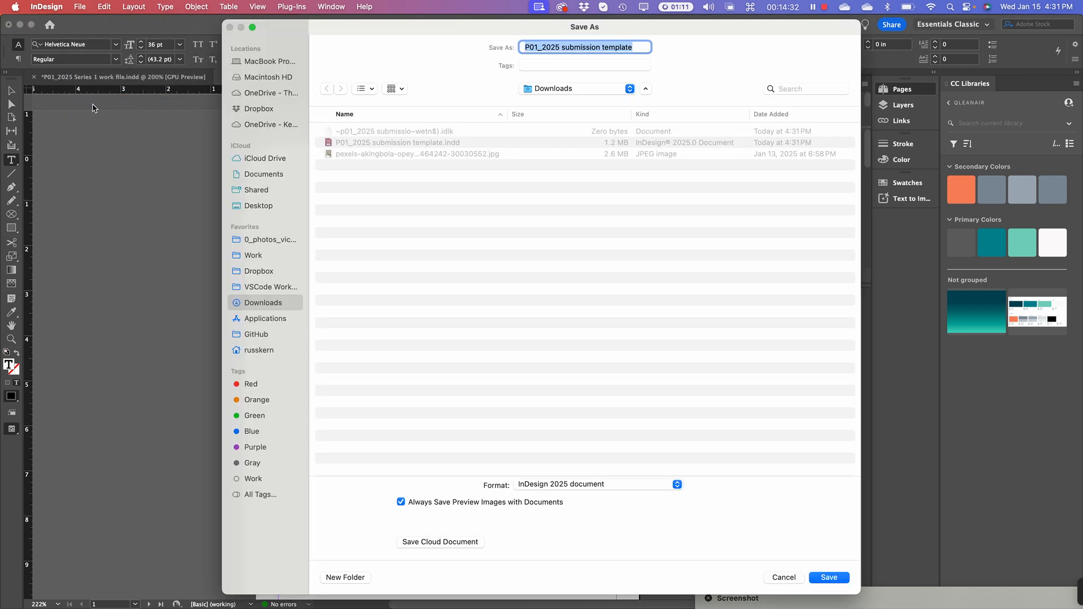
{"action": "left_click", "coordinate": [543, 89]}
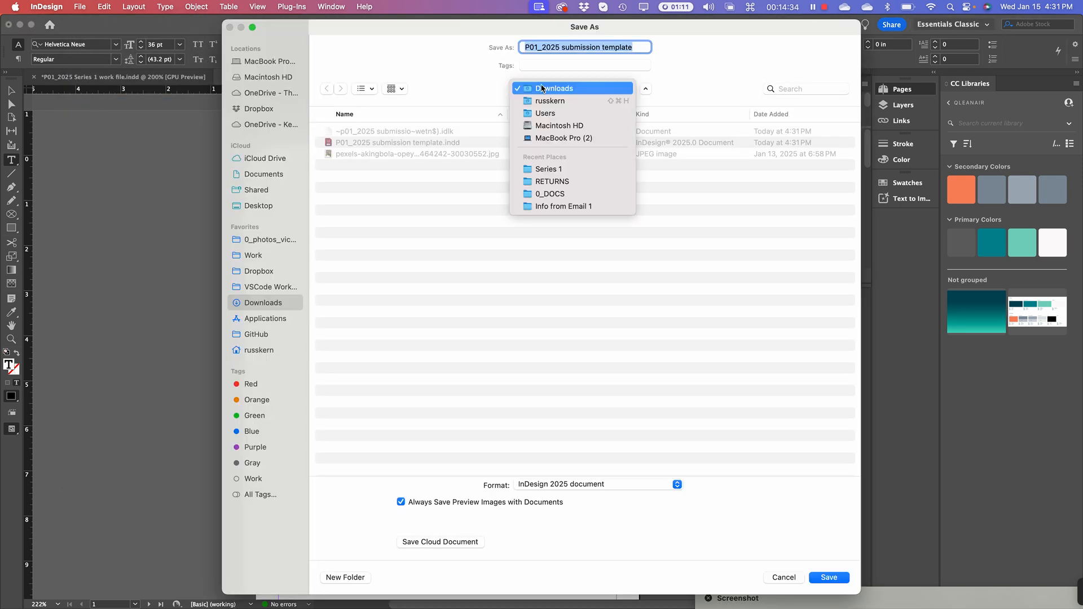
{"action": "left_click", "coordinate": [561, 173]}
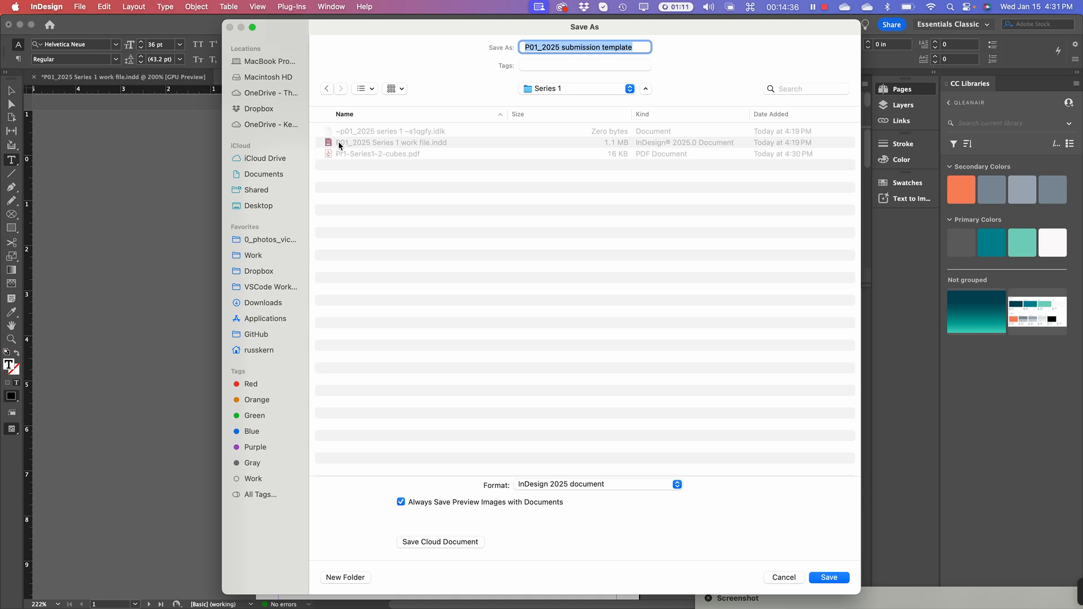
{"action": "left_click", "coordinate": [545, 89]}
{"action": "left_click", "coordinate": [547, 101]}
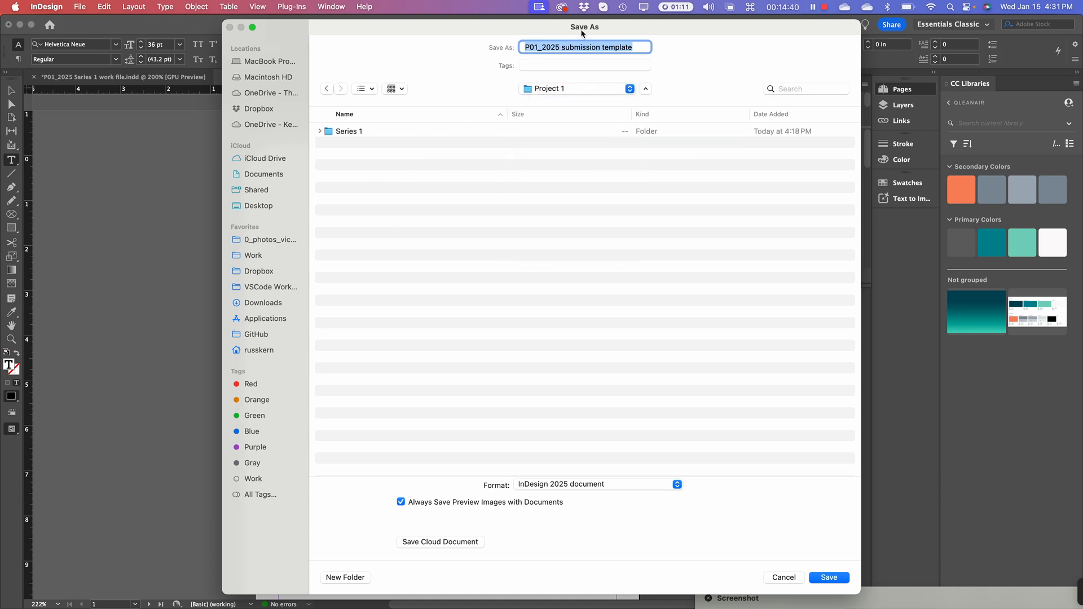
Rename the file to P01_submission- followed by the student's surname and save it
{"action": "left_click", "coordinate": [574, 48]}
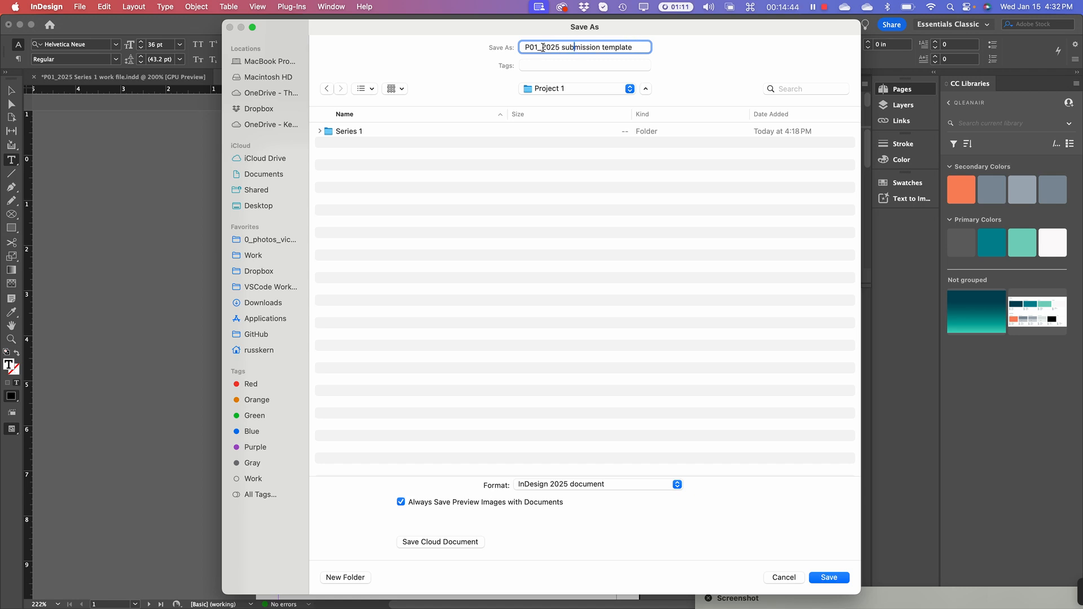
{"action": "left_click_drag", "start_coordinate": [543, 47], "coordinate": [561, 49]}
{"action": "key", "text": "BackSpace"}
{"action": "left_click_drag", "start_coordinate": [581, 47], "coordinate": [634, 48]}
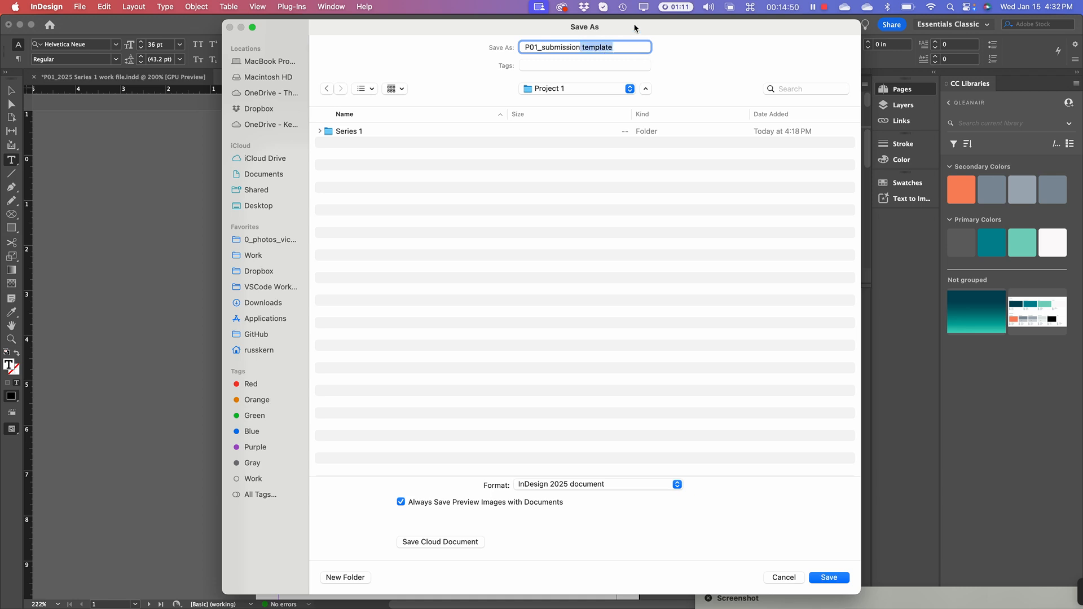
{"action": "type", "text": "-K"}
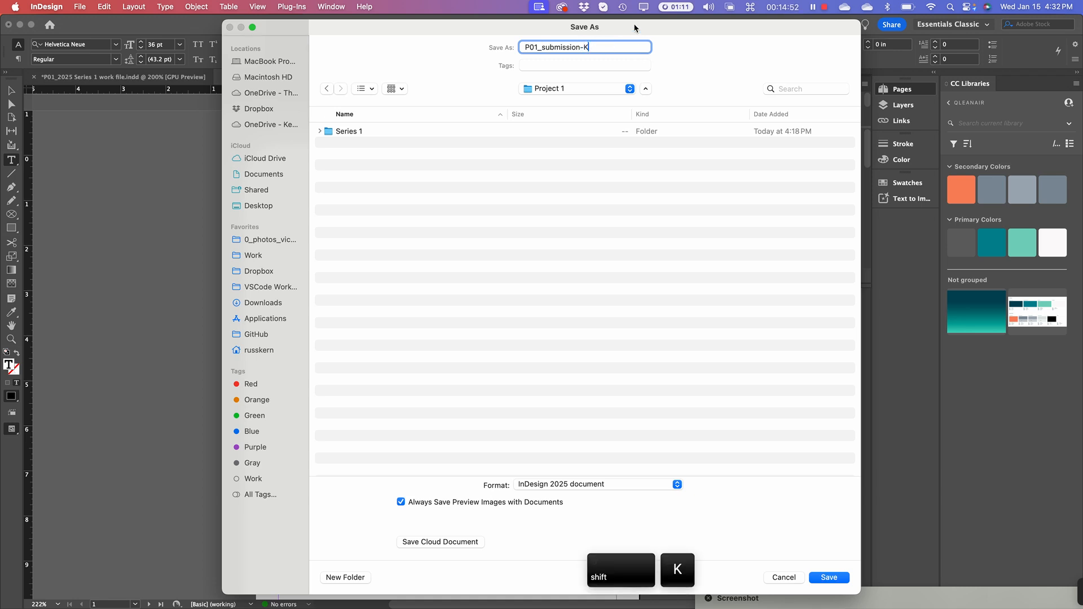
{"action": "key", "text": "BackSpace"}
{"action": "type", "text": "r"}
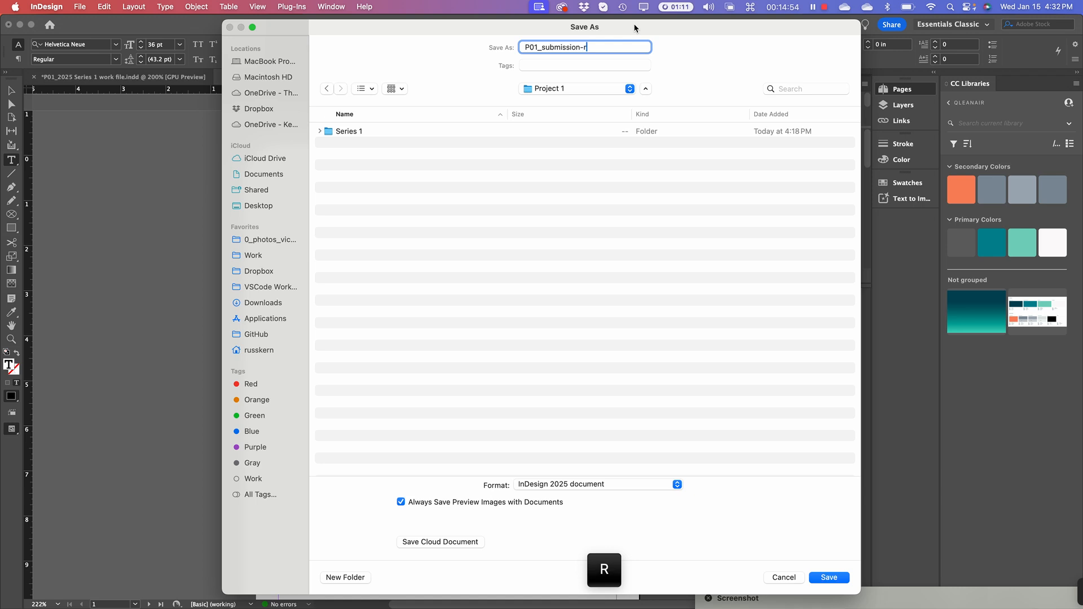
{"action": "type", "text": "us"}
{"action": "key", "text": "BackSpace"}
{"action": "key", "text": "BackSpace"}
{"action": "key", "text": "BackSpace"}
{"action": "key", "text": "BackSpace"}
{"action": "type", "text": "Kern"}
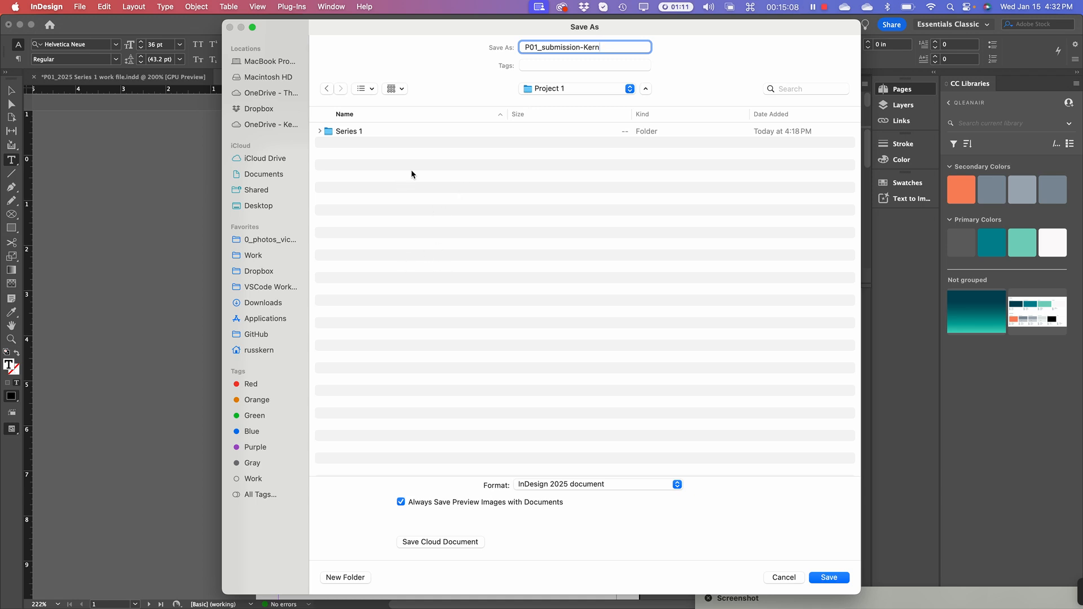
{"action": "left_click", "coordinate": [836, 579]}
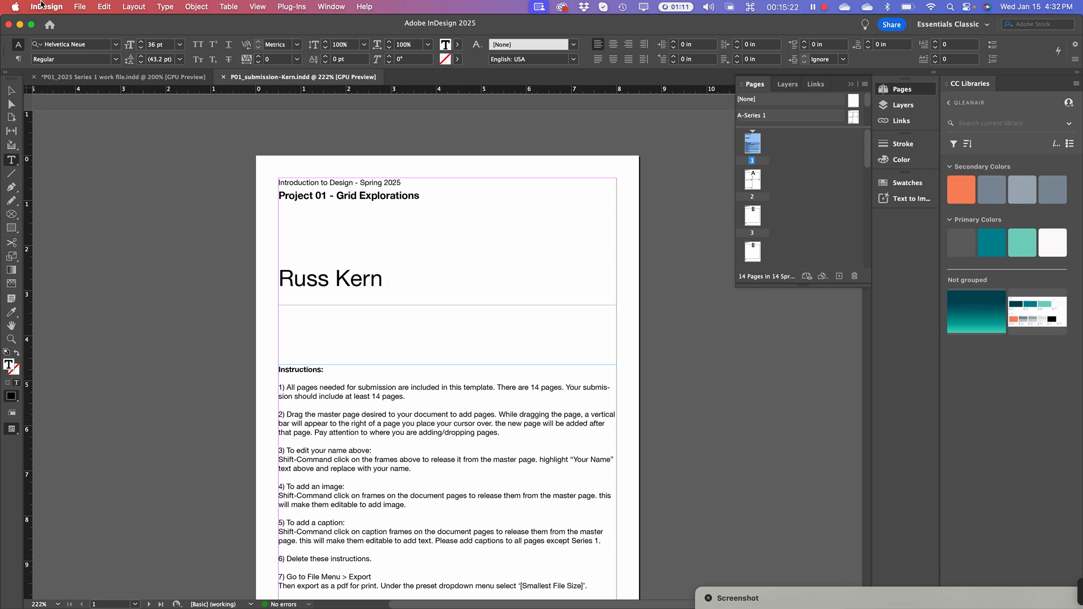
{"action": "left_click", "coordinate": [79, 6]}
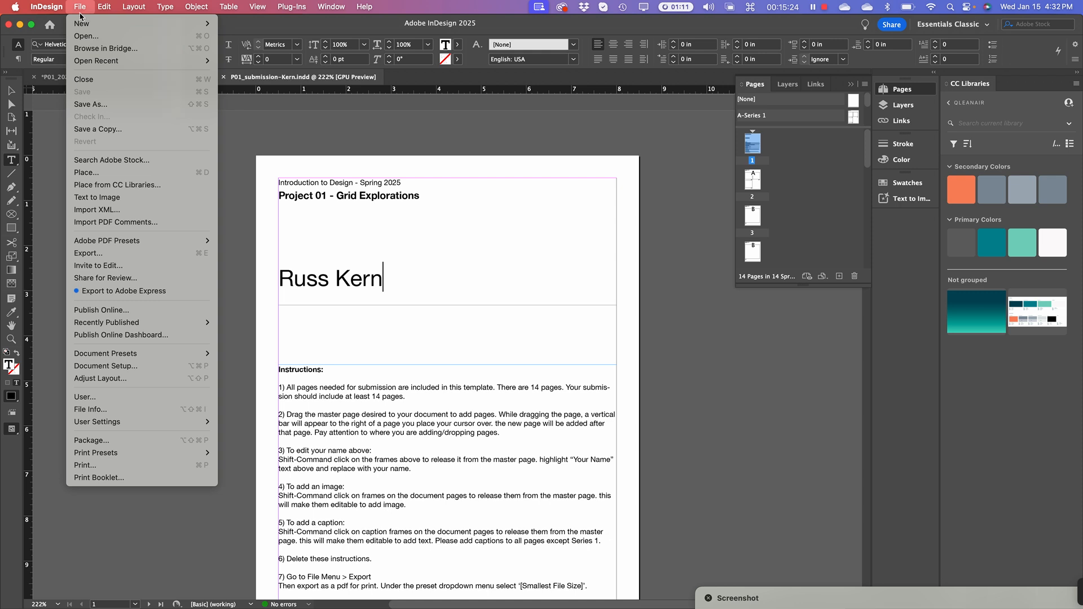
{"action": "left_click", "coordinate": [91, 105]}
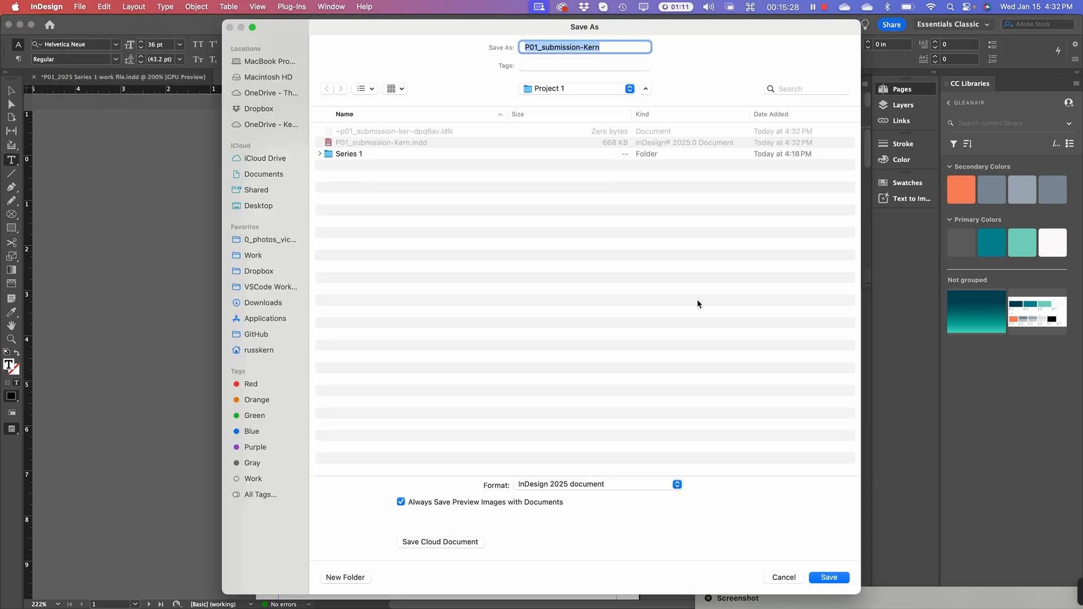
{"action": "left_click", "coordinate": [602, 48]}
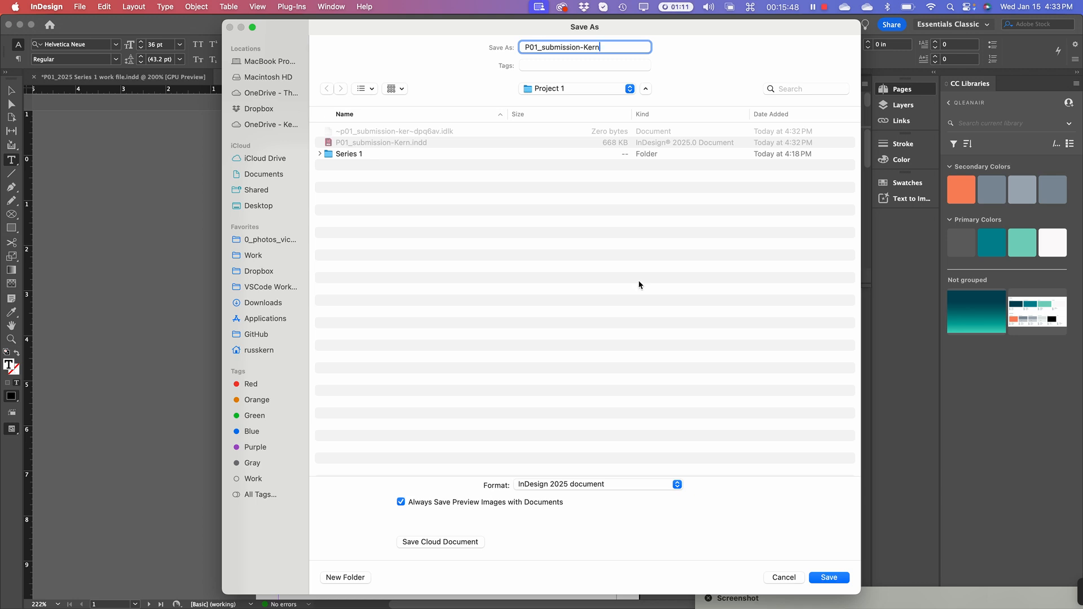
{"action": "left_click", "coordinate": [783, 578]}
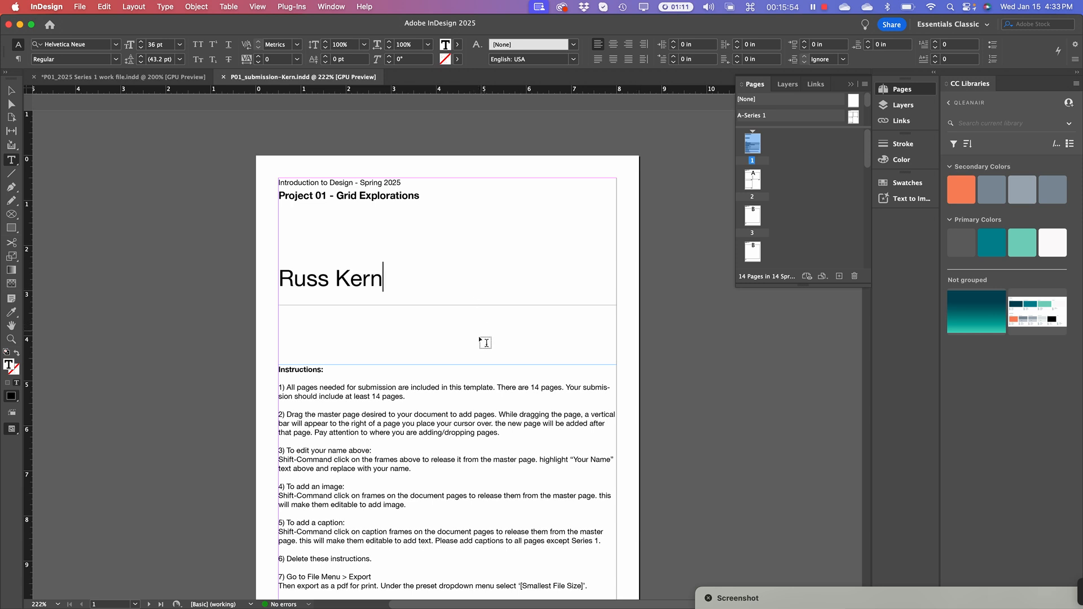
On page 2, override the top-left 2 Blocks frame from the parent page with Shift-Command-click
{"action": "scroll", "coordinate": [479, 337], "scroll_direction": "down", "scroll_amount": 1}
{"action": "scroll", "coordinate": [479, 338], "scroll_direction": "down", "scroll_amount": 15}
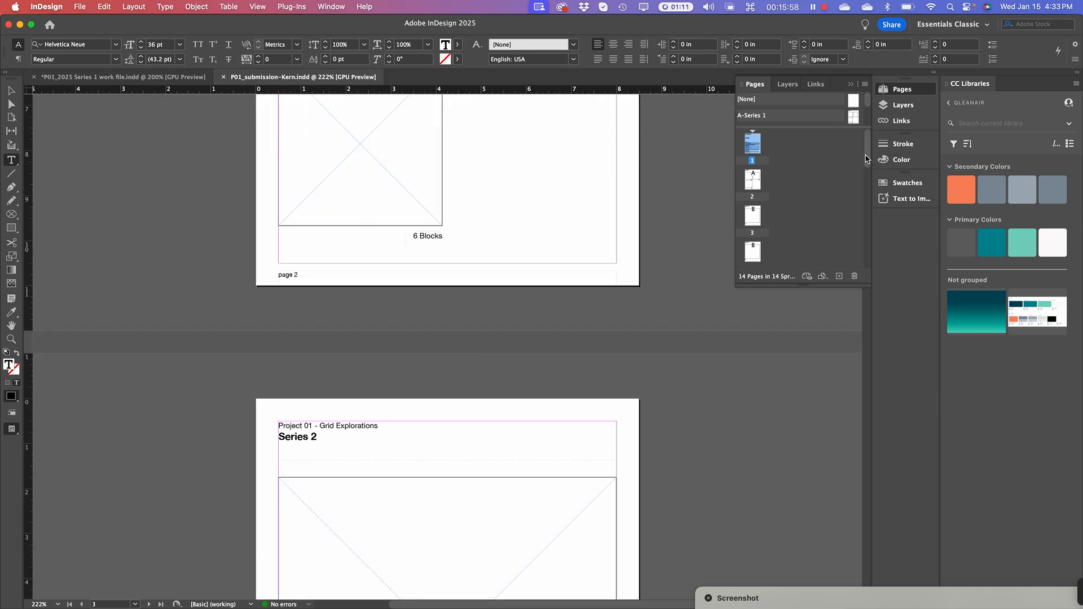
{"action": "scroll", "coordinate": [434, 249], "scroll_direction": "up", "scroll_amount": 6}
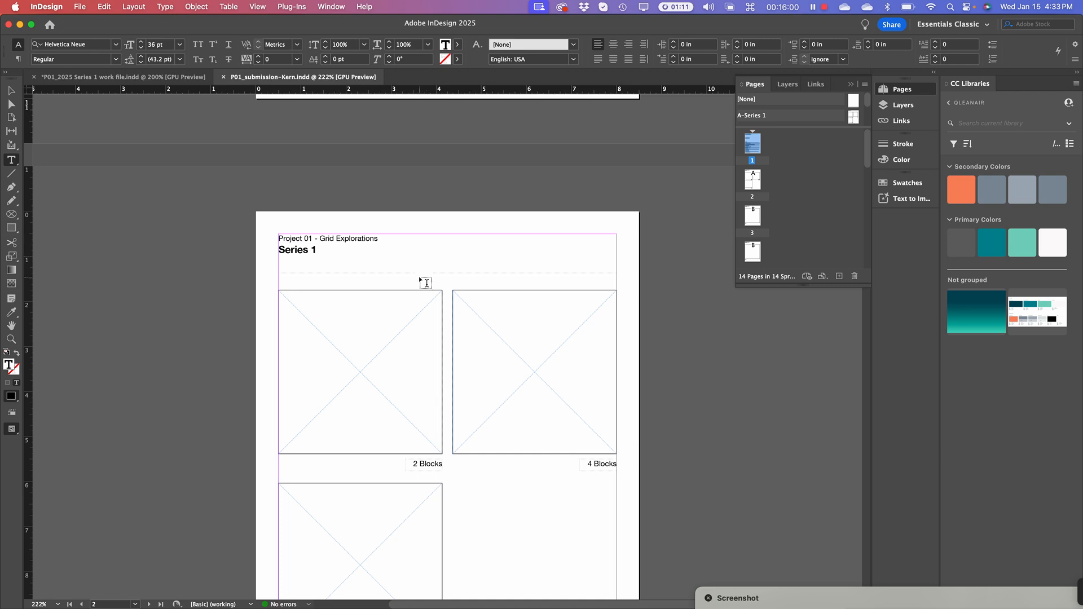
{"action": "scroll", "coordinate": [415, 311], "scroll_direction": "down", "scroll_amount": 2}
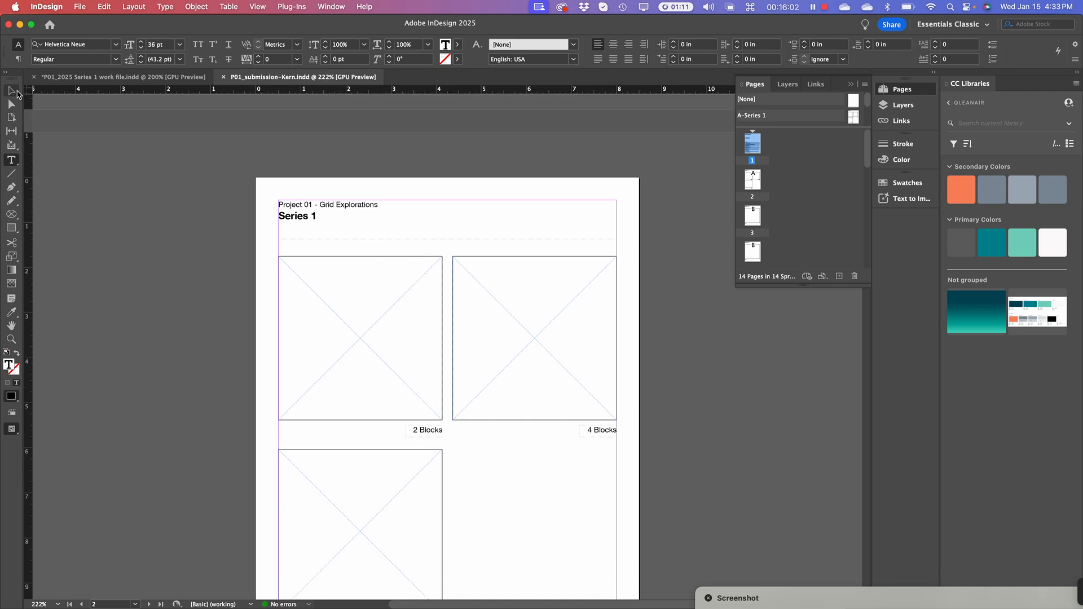
{"action": "key", "text": "Escape"}
{"action": "left_click", "coordinate": [388, 335]}
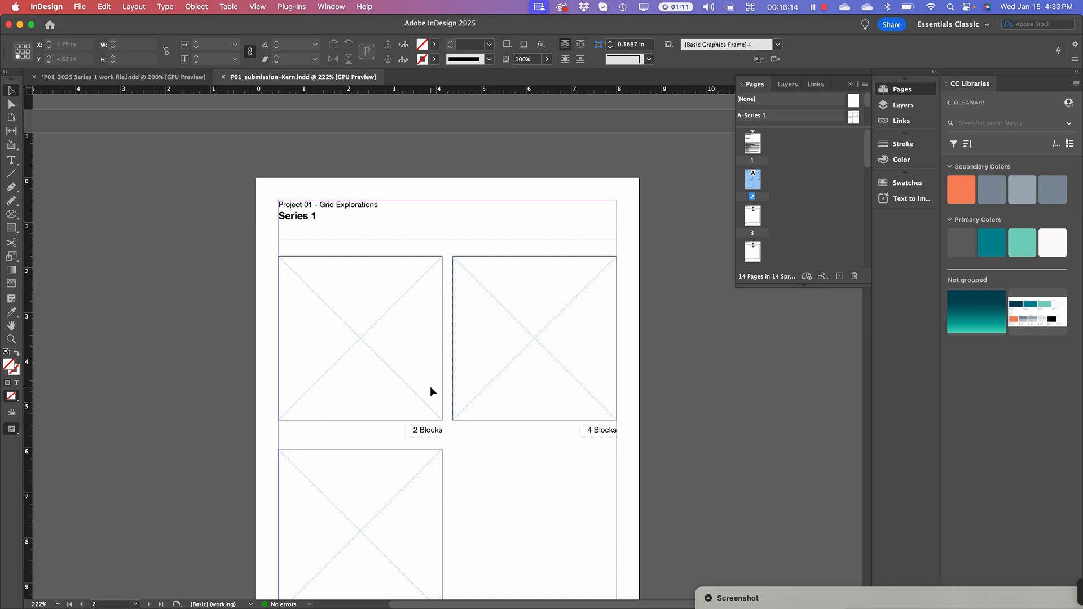
{"action": "key", "text": "shift"}
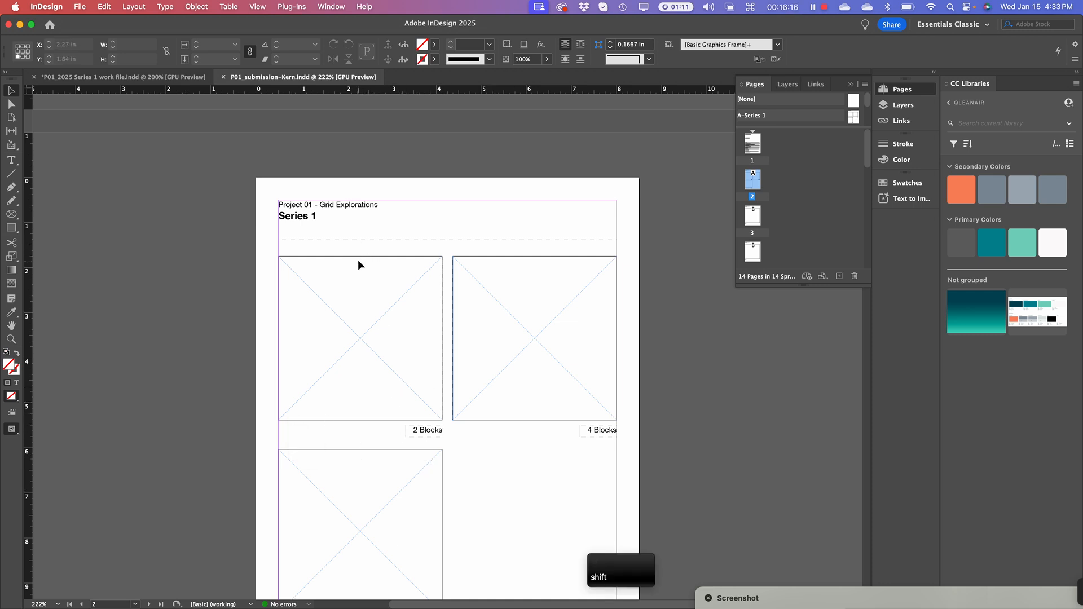
{"action": "key", "text": "super"}
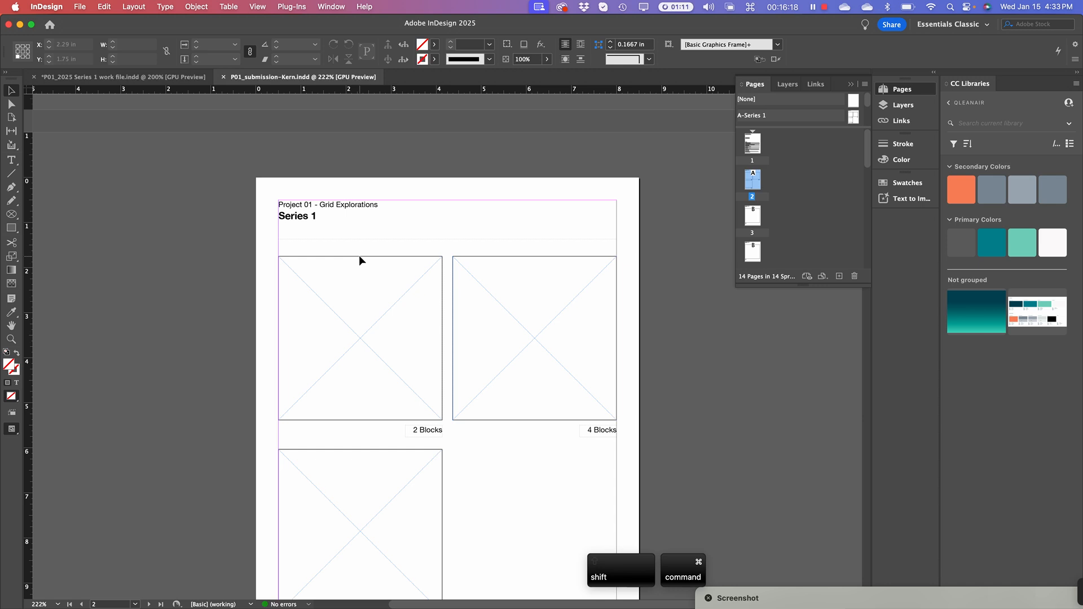
{"action": "left_click", "coordinate": [360, 256], "text": "shift+super"}
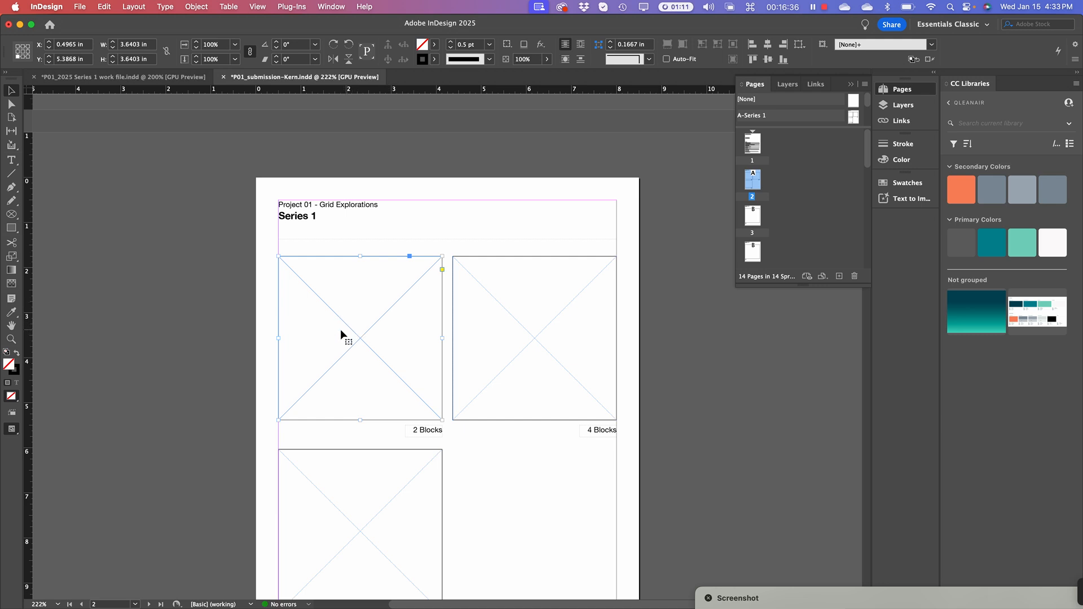
{"action": "left_click", "coordinate": [81, 7]}
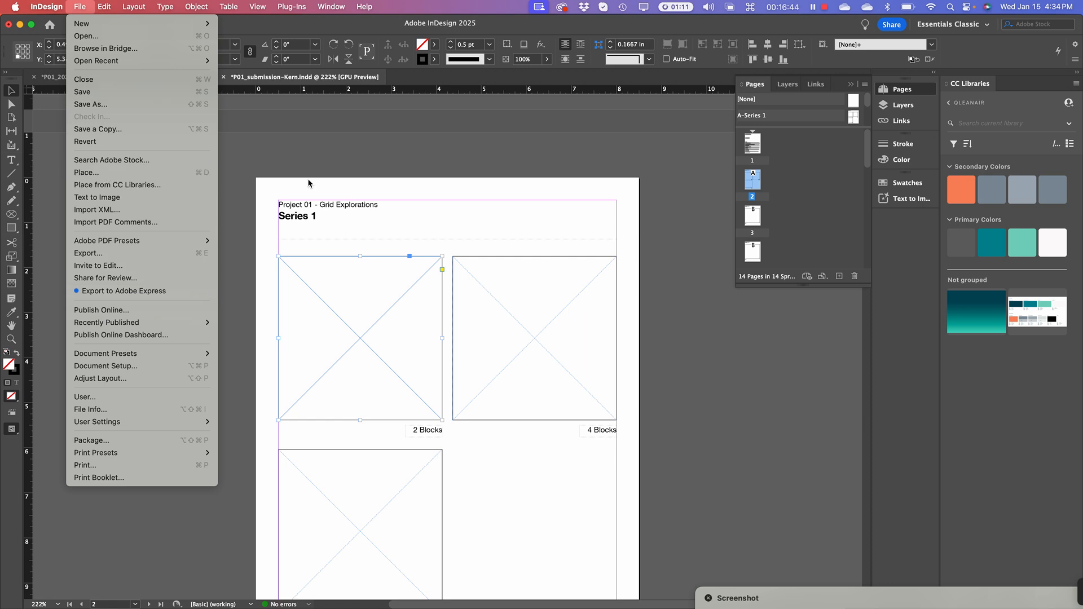
Place Pr1-Series1-2-cubes.pdf from the Series 1 folder with Show Import Options enabled
{"action": "left_click", "coordinate": [187, 173]}
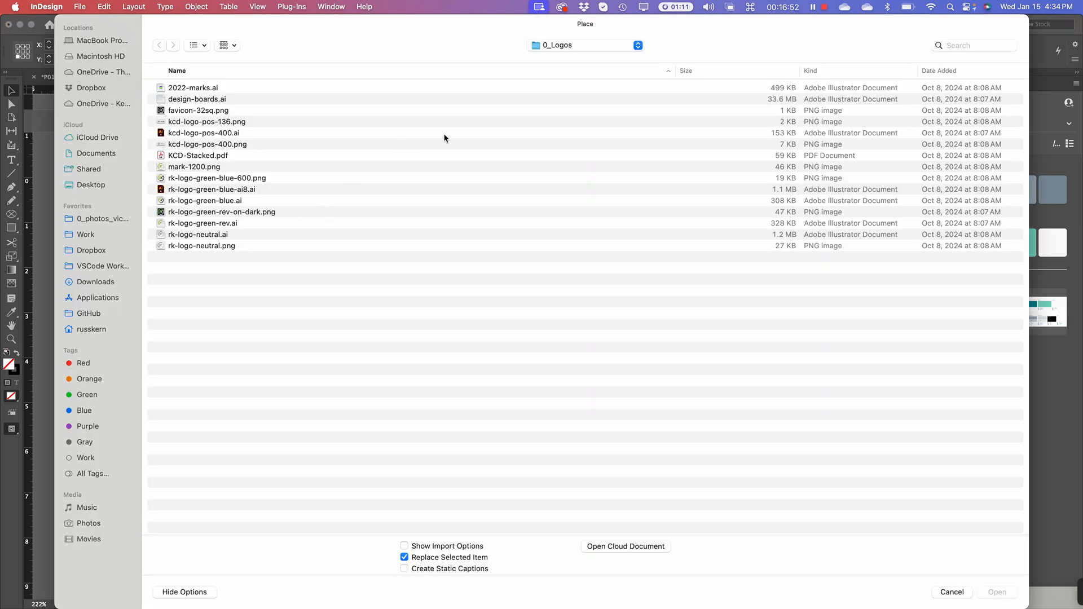
{"action": "left_click", "coordinate": [571, 47]}
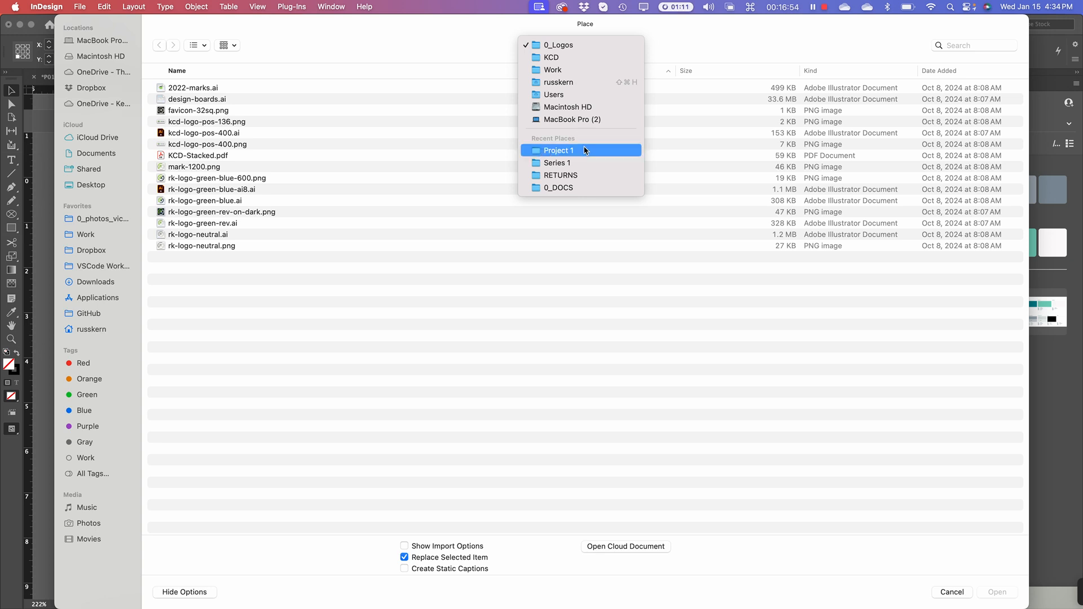
{"action": "left_click", "coordinate": [589, 163]}
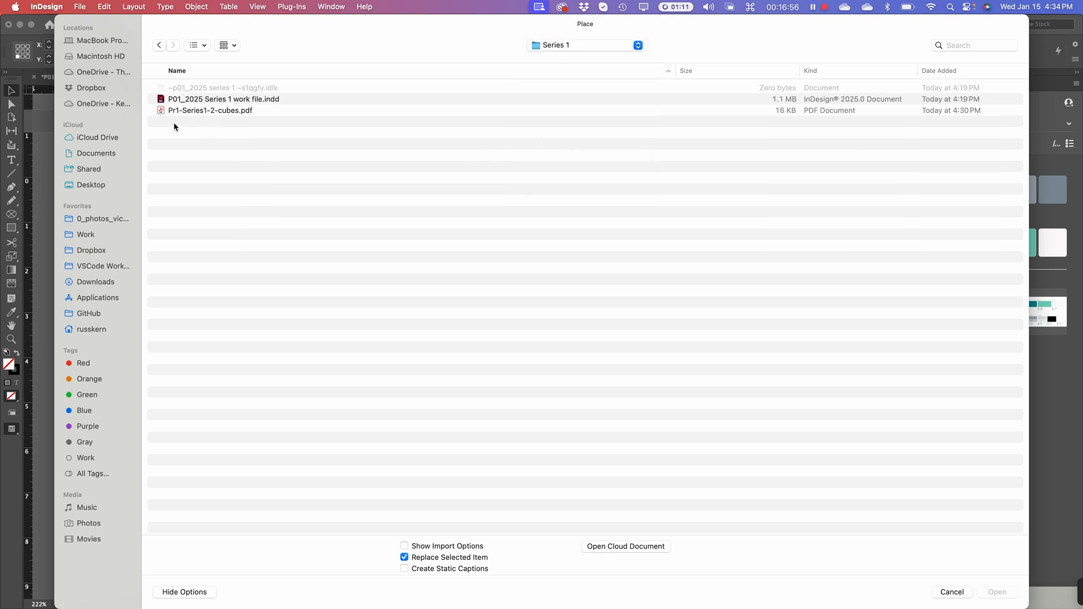
{"action": "left_click", "coordinate": [171, 113]}
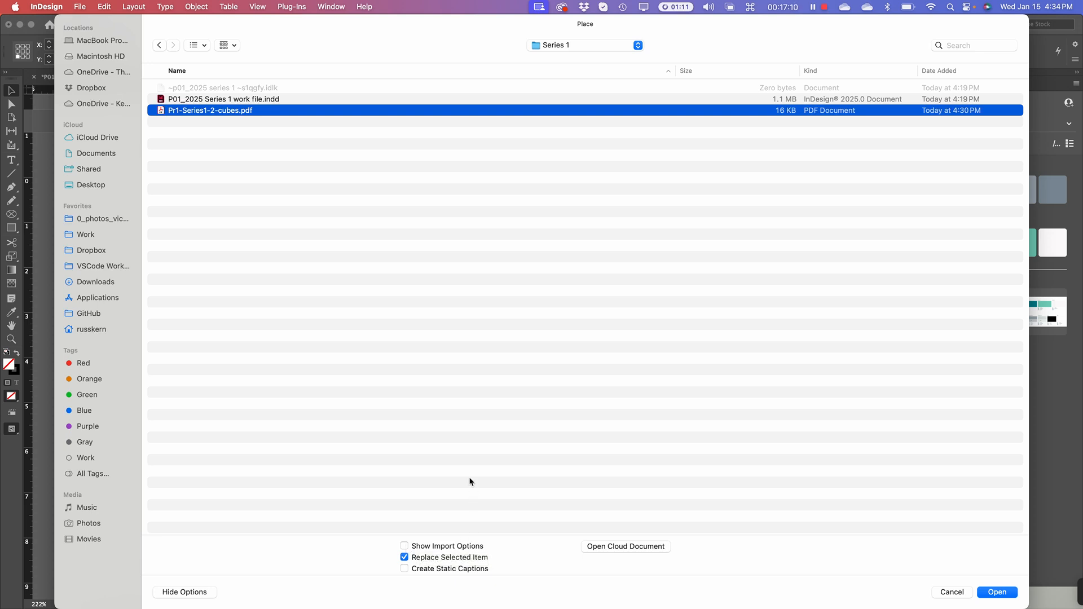
{"action": "left_click", "coordinate": [405, 547]}
{"action": "left_click", "coordinate": [1003, 595]}
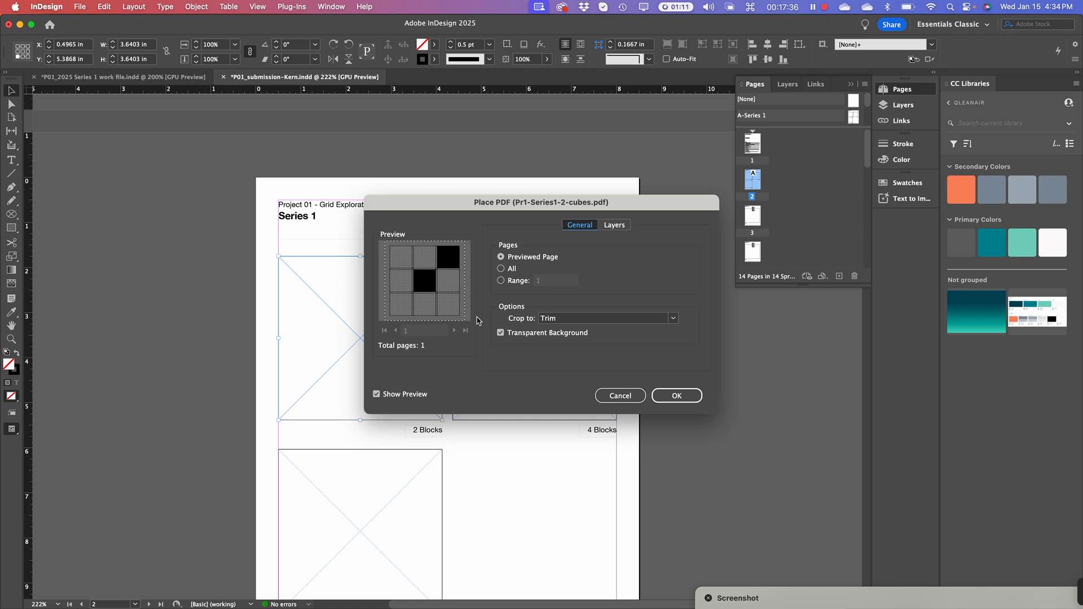
Keep the PDF crop at Trim and place it into the 2 Blocks frame
{"action": "left_click", "coordinate": [608, 320]}
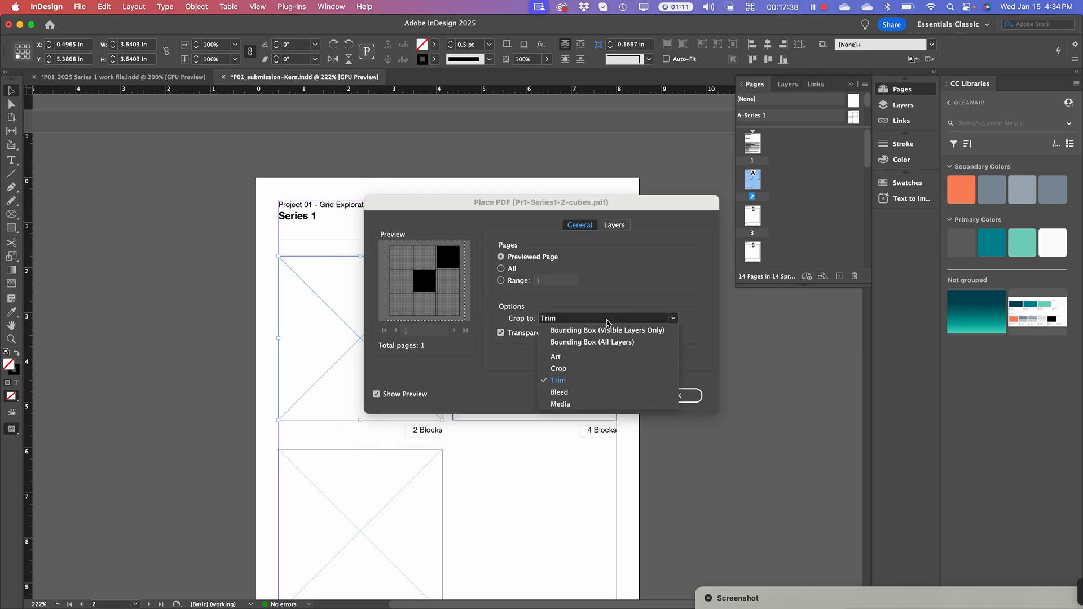
{"action": "left_click", "coordinate": [587, 381]}
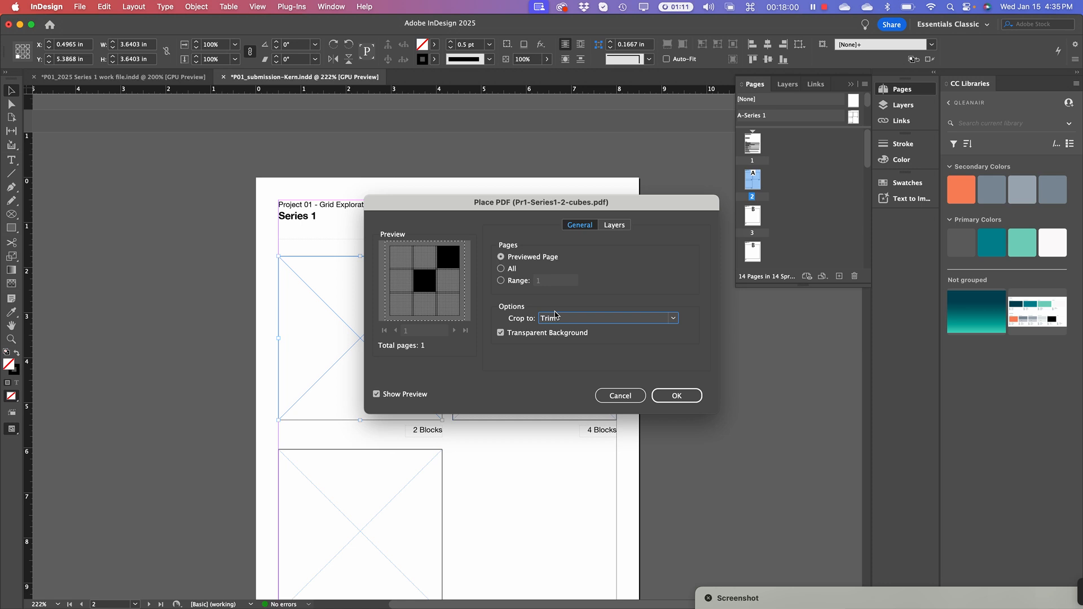
{"action": "left_click", "coordinate": [607, 320]}
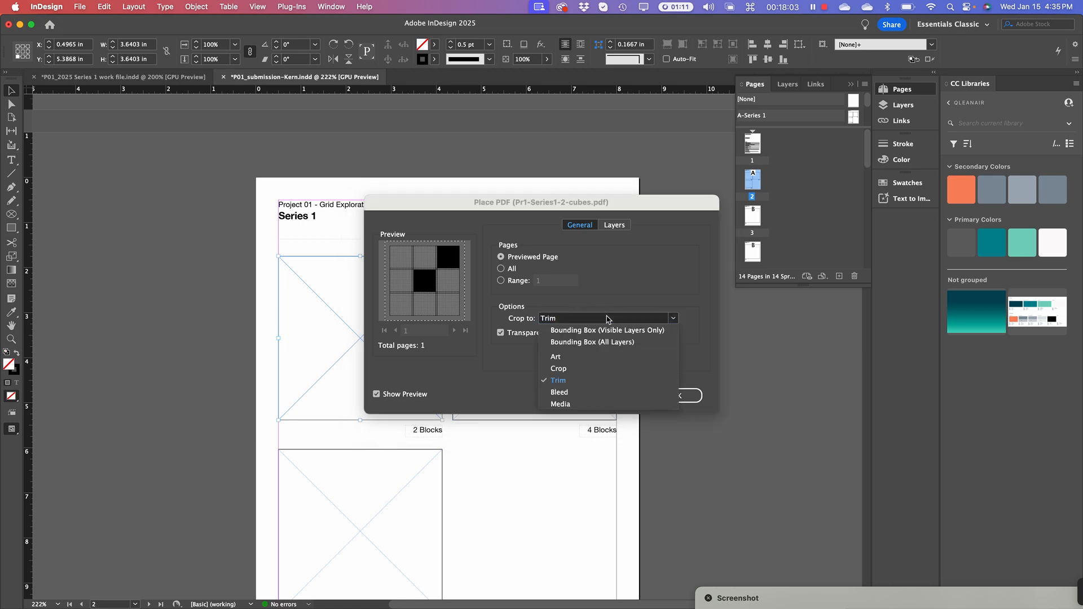
{"action": "left_click", "coordinate": [600, 381]}
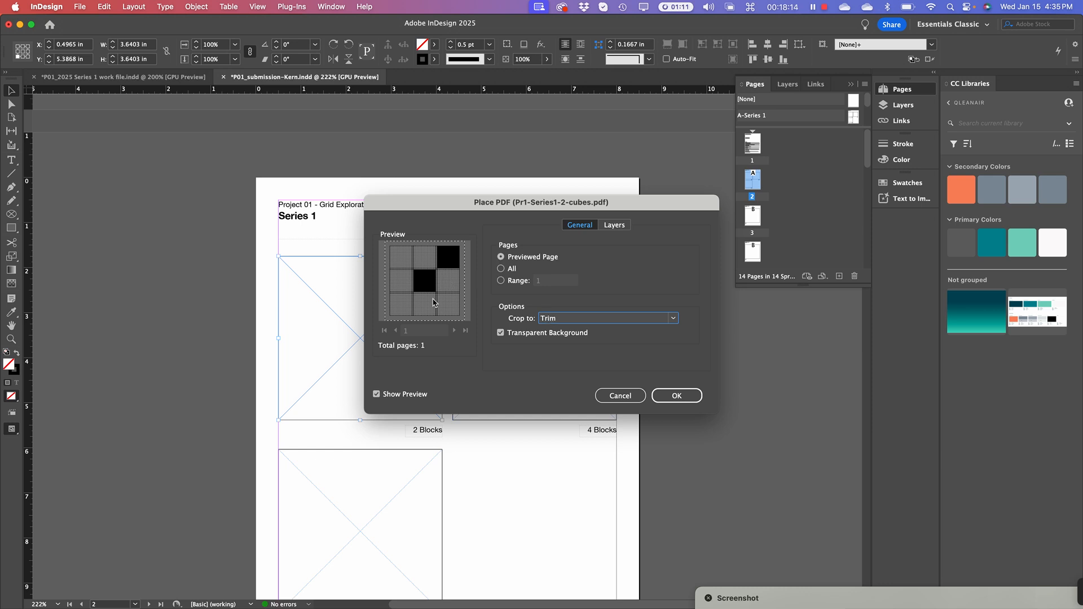
{"action": "left_click", "coordinate": [695, 395]}
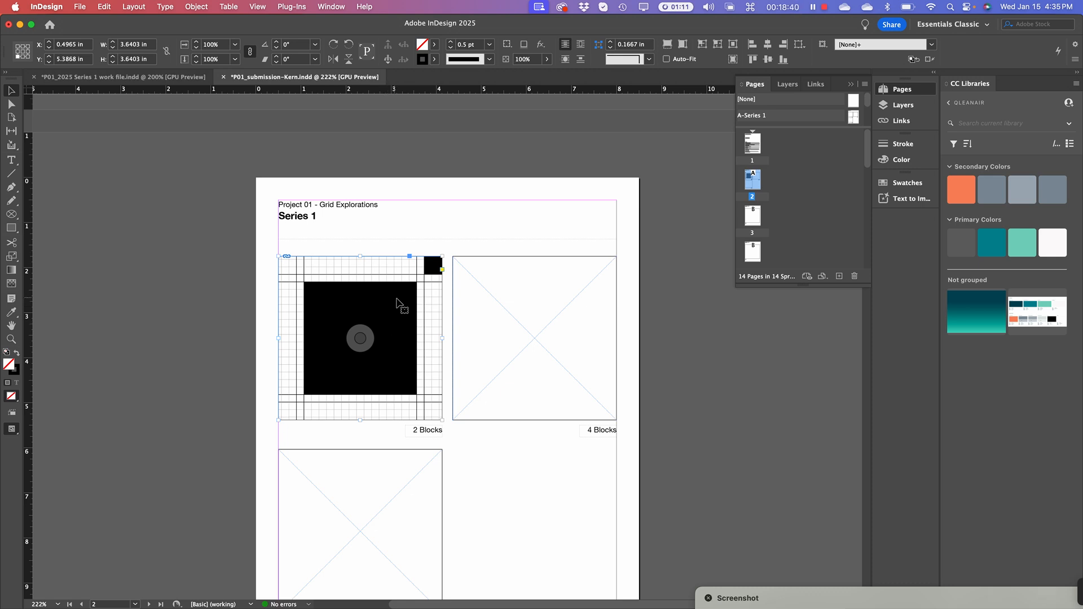
Apply Fitting > Fit Content Proportionally to the placed cubes PDF, then deselect it
{"action": "right_click", "coordinate": [369, 288]}
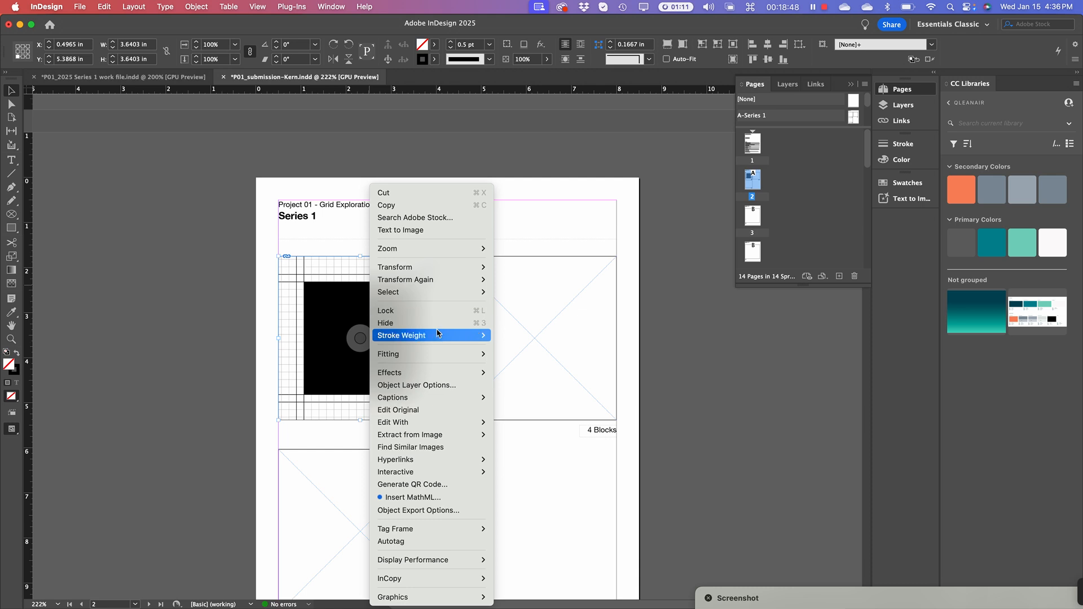
{"action": "mouse_move", "coordinate": [440, 356]}
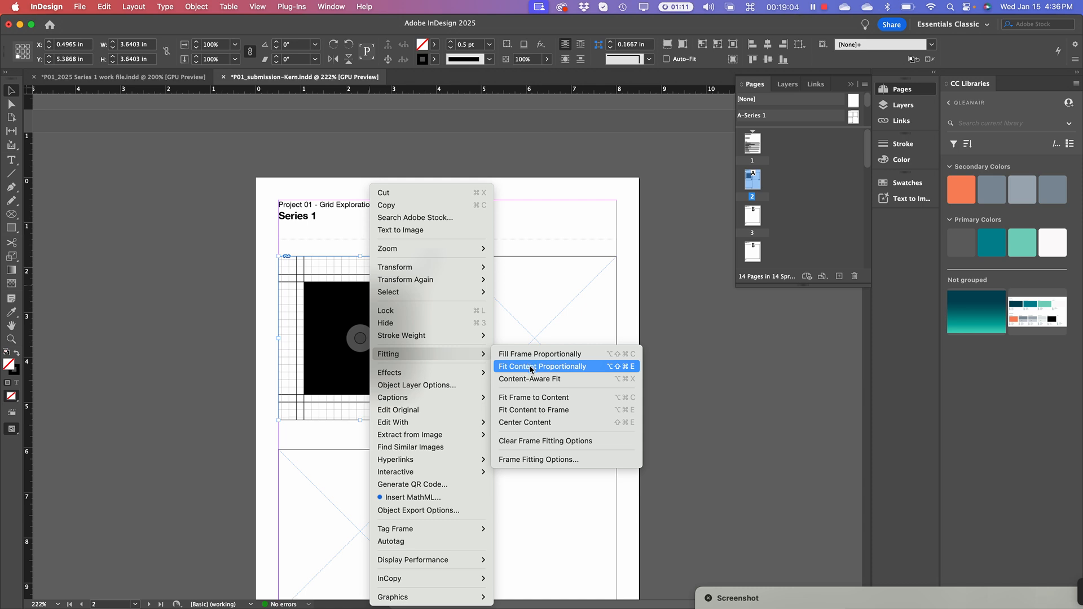
{"action": "left_click", "coordinate": [530, 367]}
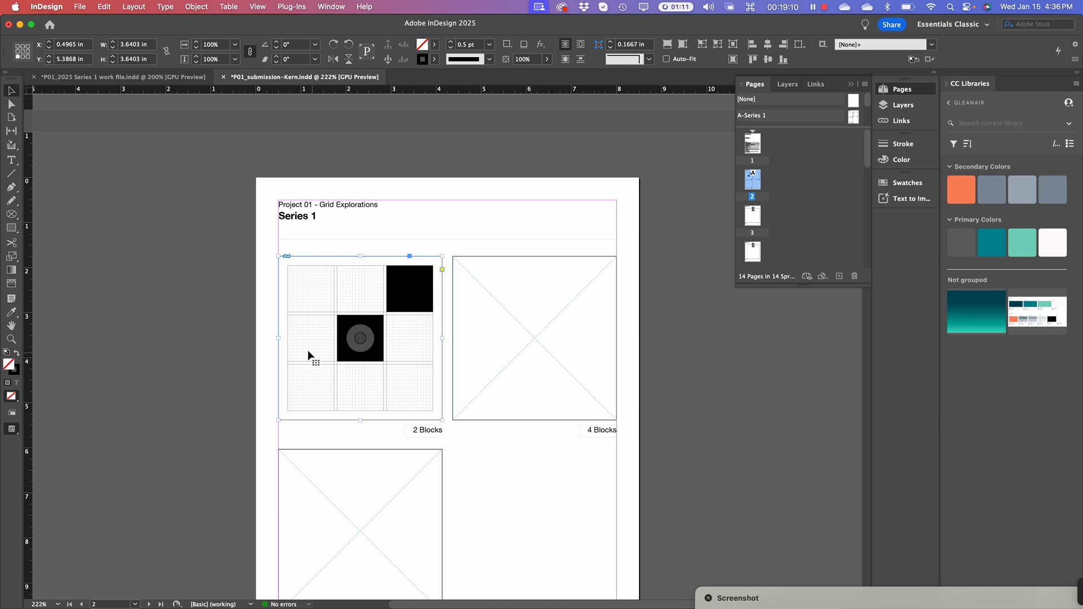
{"action": "left_click", "coordinate": [182, 354]}
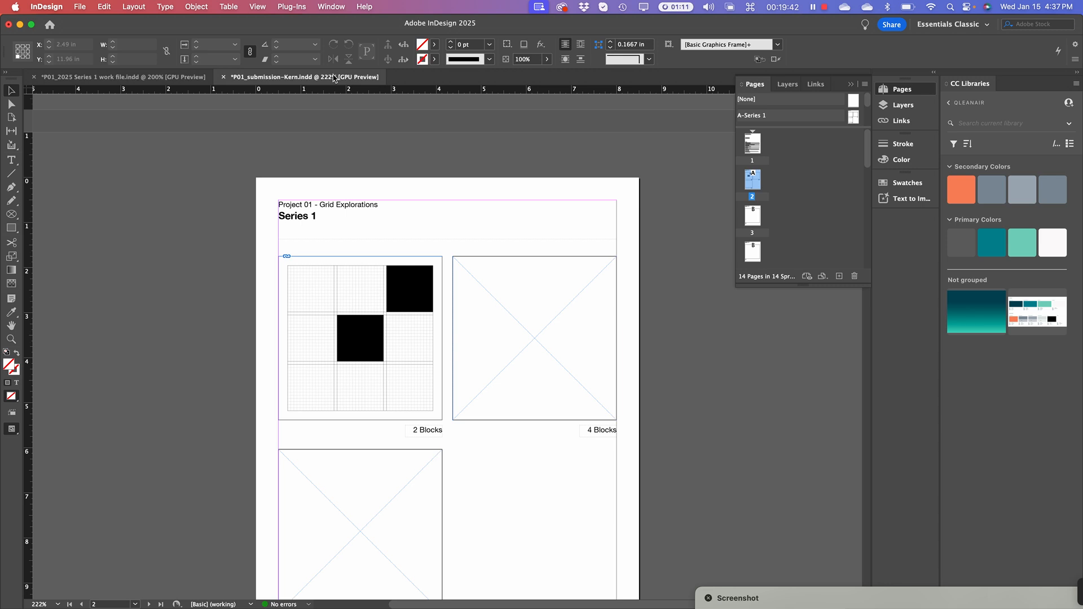
In the Series 1 work file, hide the grid layer in the Layers panel
{"action": "left_click", "coordinate": [123, 77]}
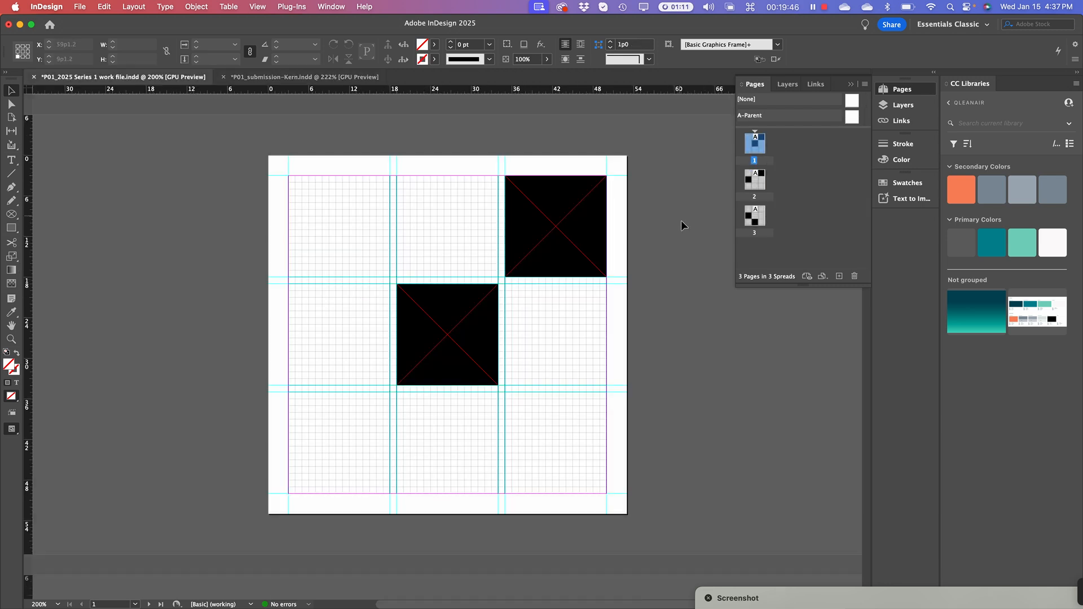
{"action": "left_click", "coordinate": [785, 85]}
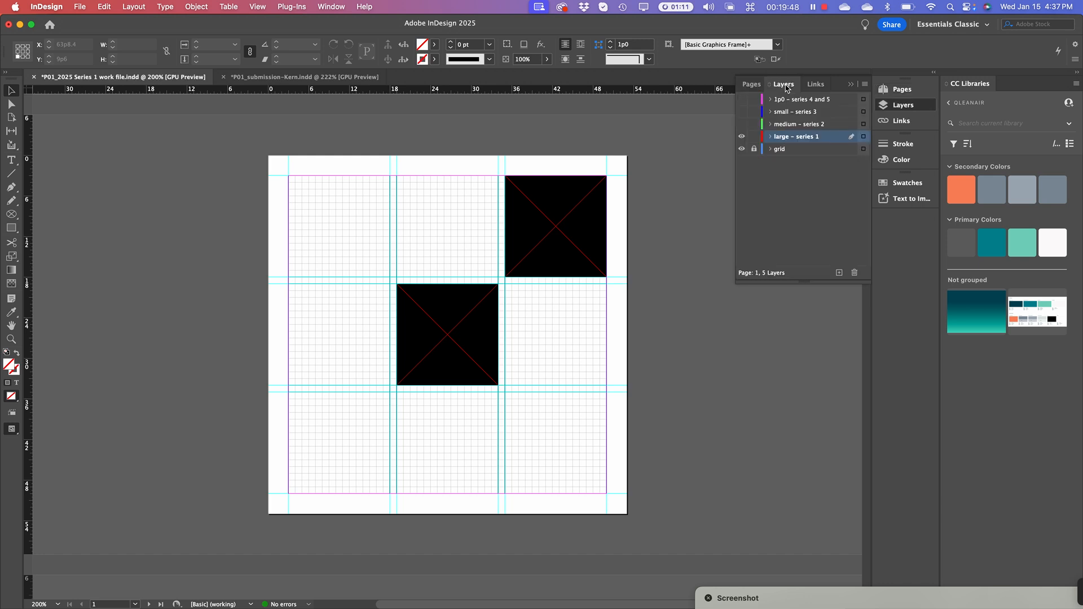
{"action": "left_click", "coordinate": [743, 149]}
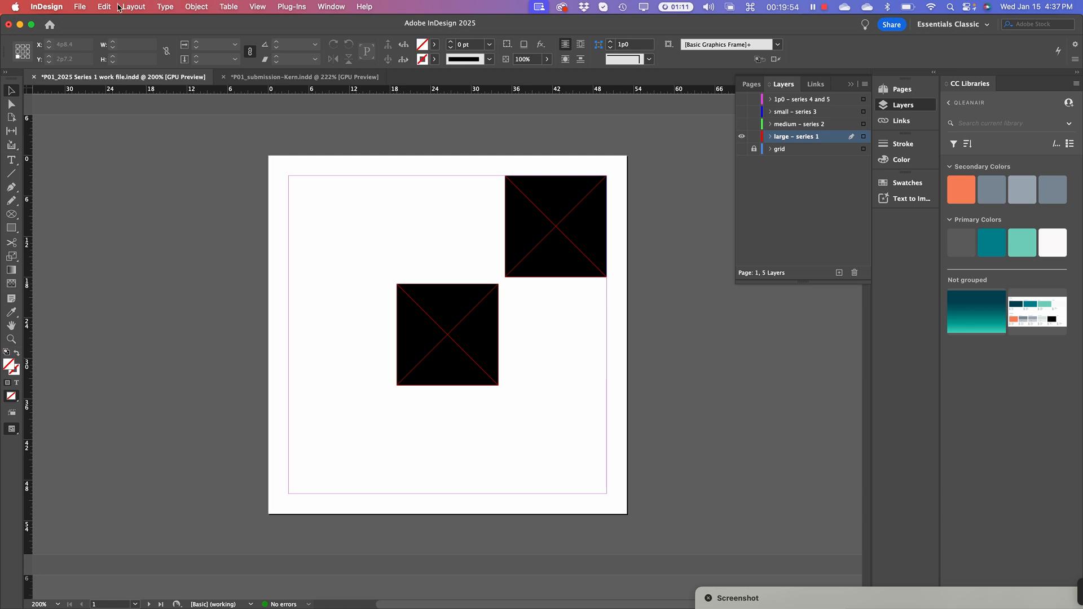
Export over Pr1-Series1-2-cubes.pdf, replacing it, then cancel the Export Adobe PDF dialog
{"action": "left_click", "coordinate": [82, 8]}
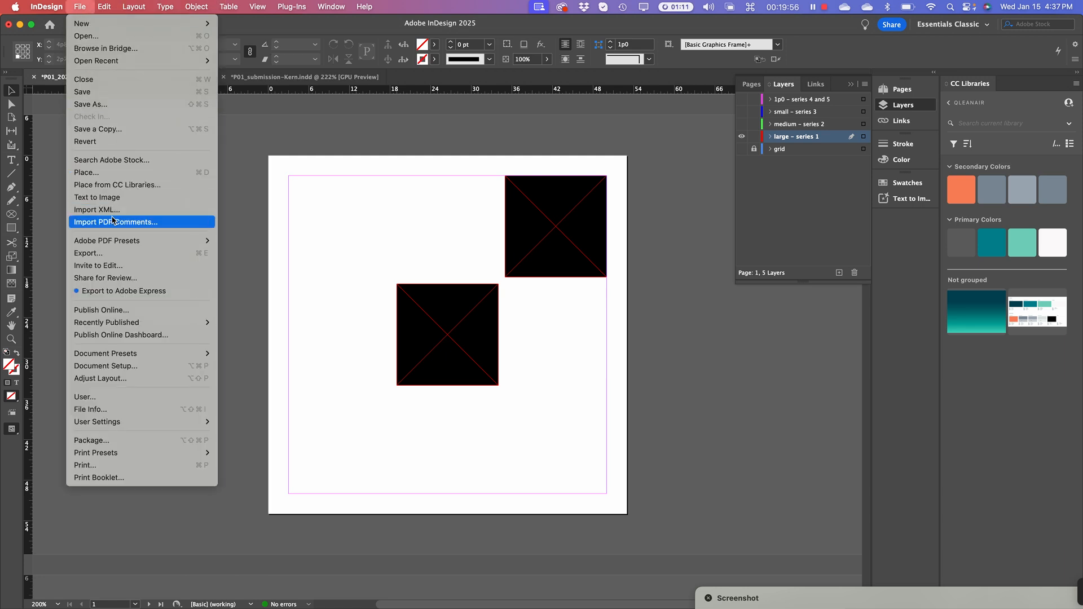
{"action": "left_click", "coordinate": [114, 256]}
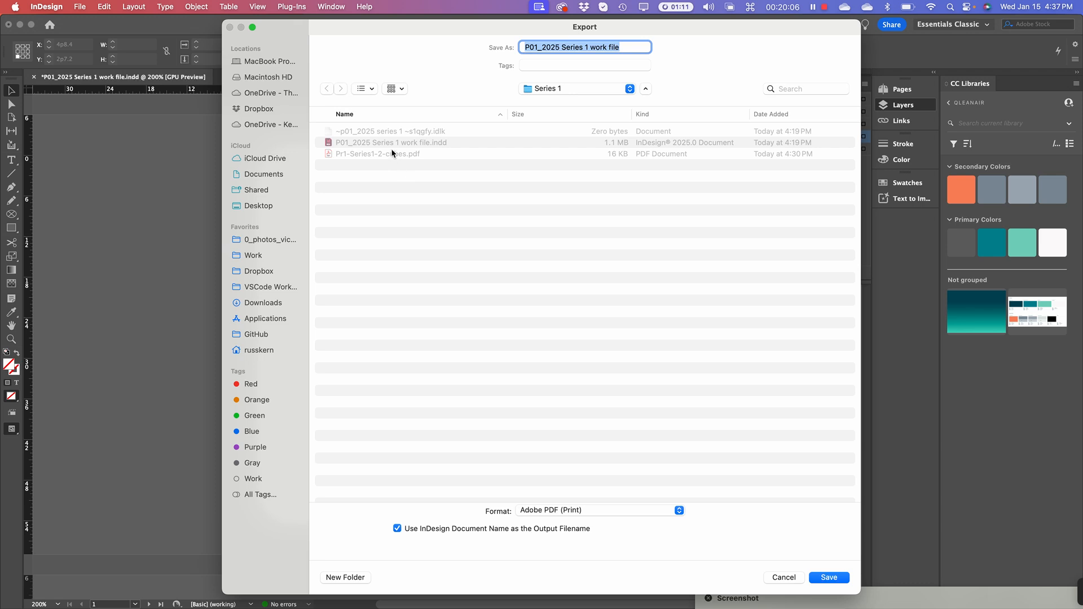
{"action": "left_click", "coordinate": [344, 158]}
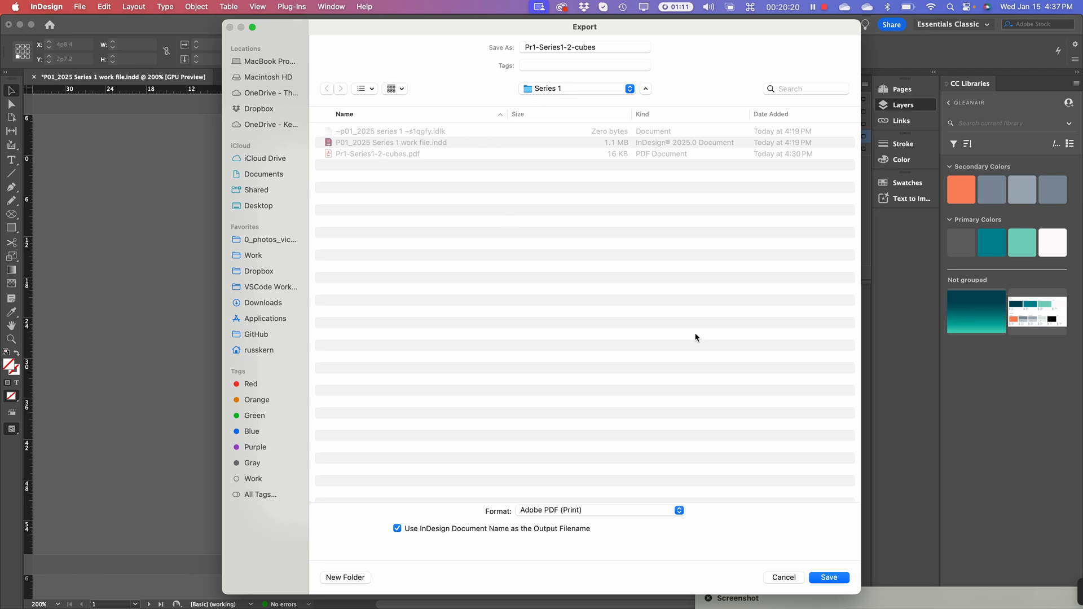
{"action": "left_click", "coordinate": [833, 578]}
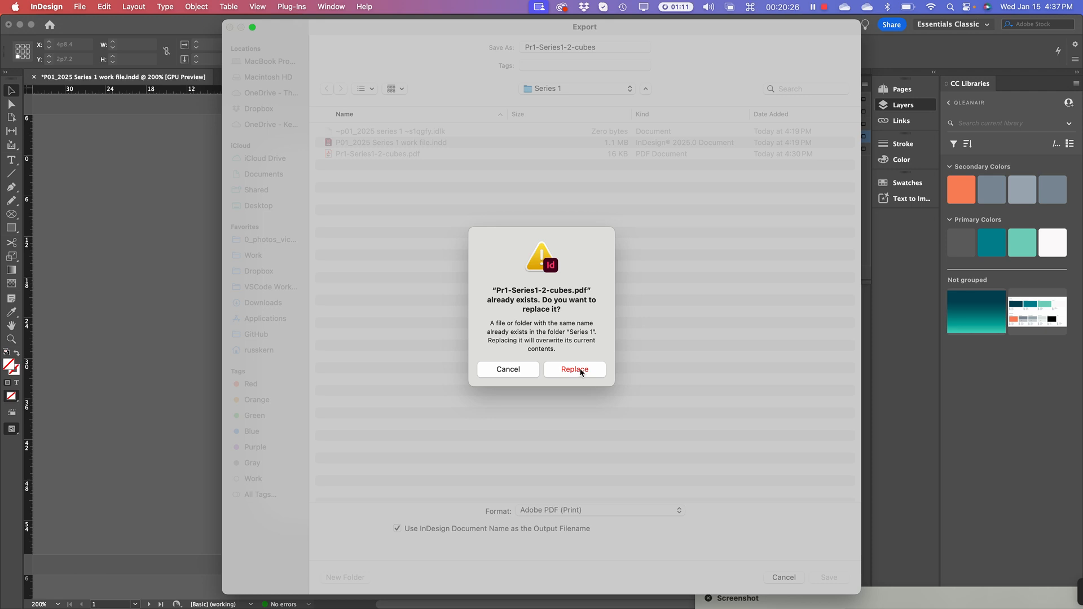
{"action": "left_click", "coordinate": [580, 371]}
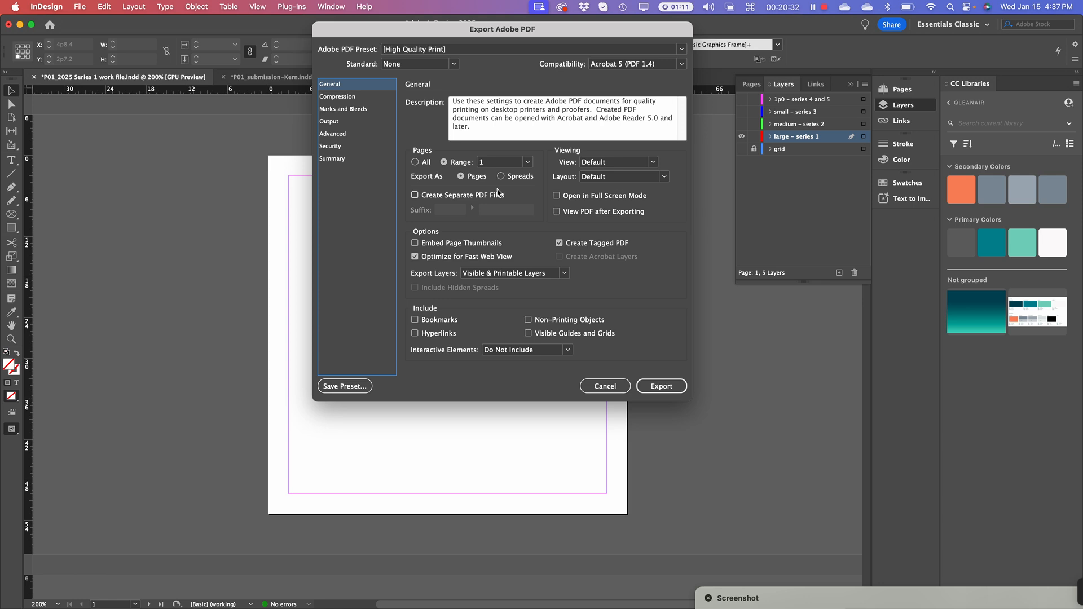
{"action": "left_click", "coordinate": [601, 386]}
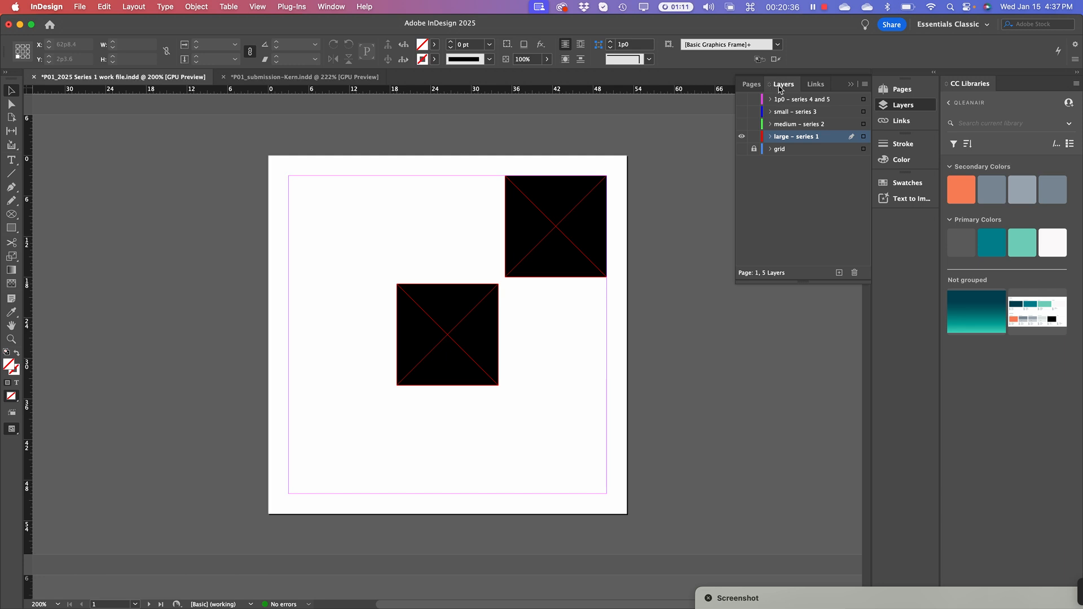
With the grid layer hidden, export the page as Pr1-Series1-2-cubes.pdf, replacing the old file
{"action": "left_click", "coordinate": [742, 150]}
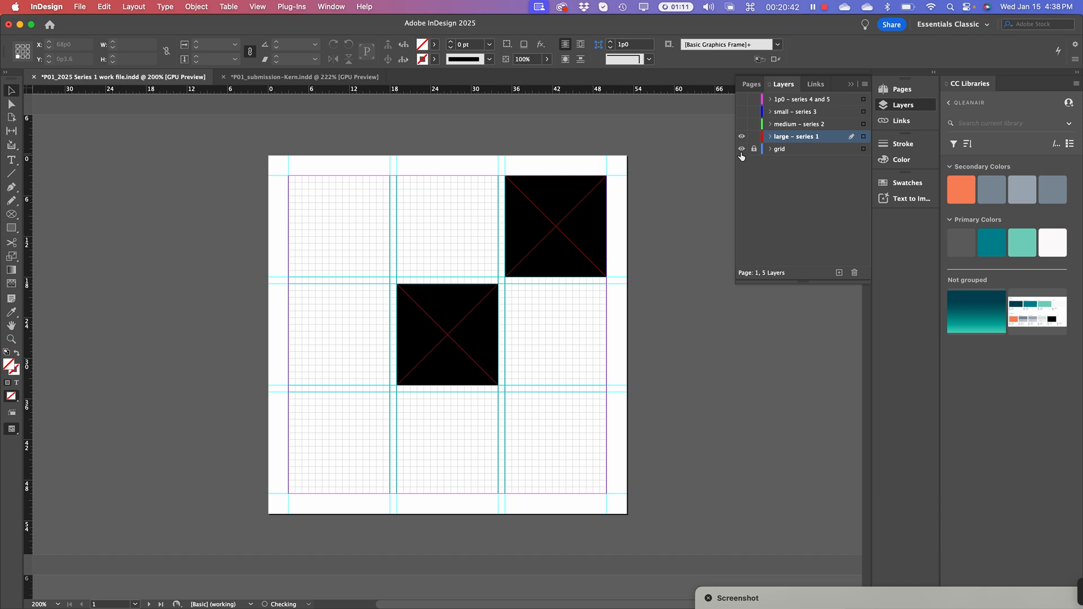
{"action": "left_click", "coordinate": [743, 150]}
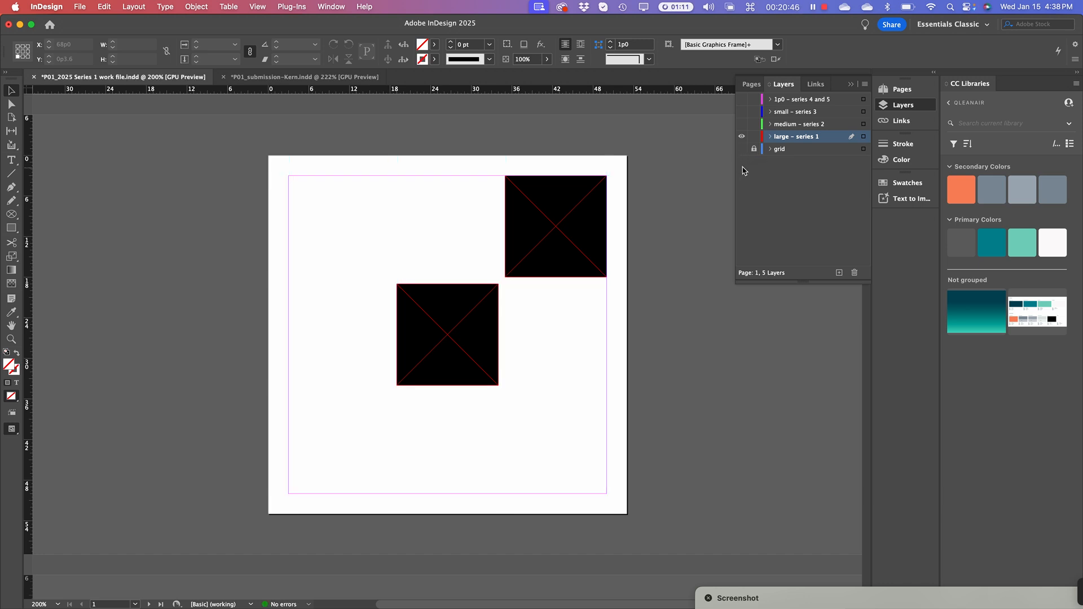
{"action": "left_click", "coordinate": [81, 7]}
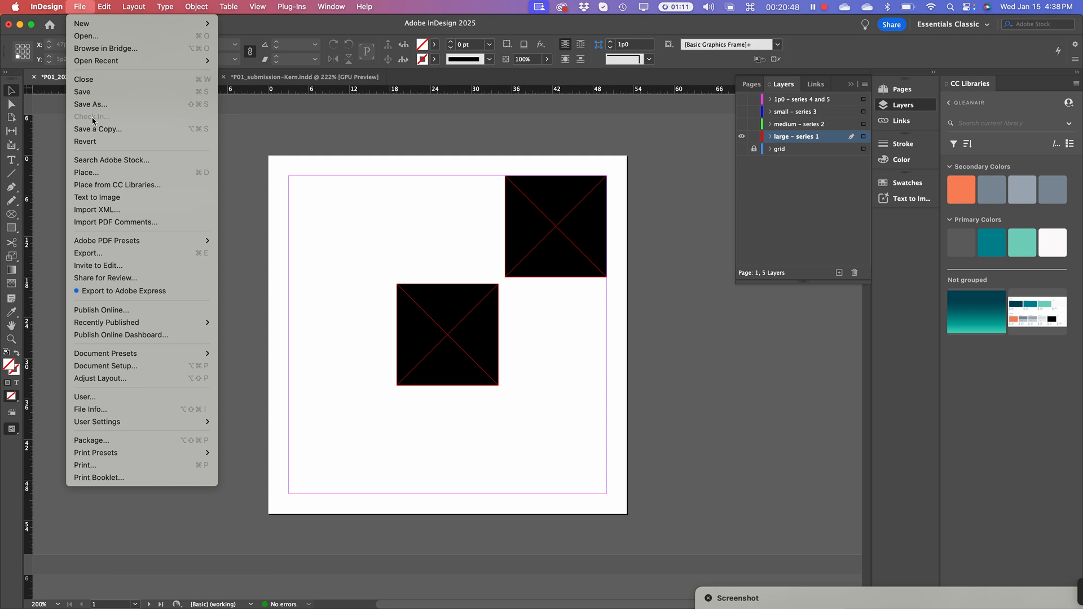
{"action": "left_click", "coordinate": [81, 253]}
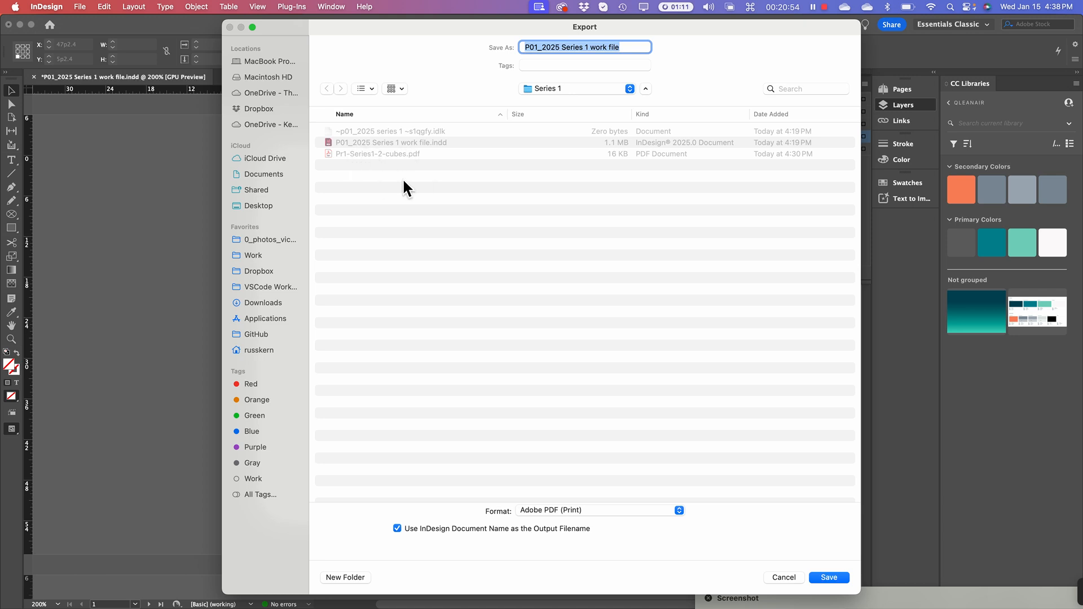
{"action": "left_click", "coordinate": [341, 157]}
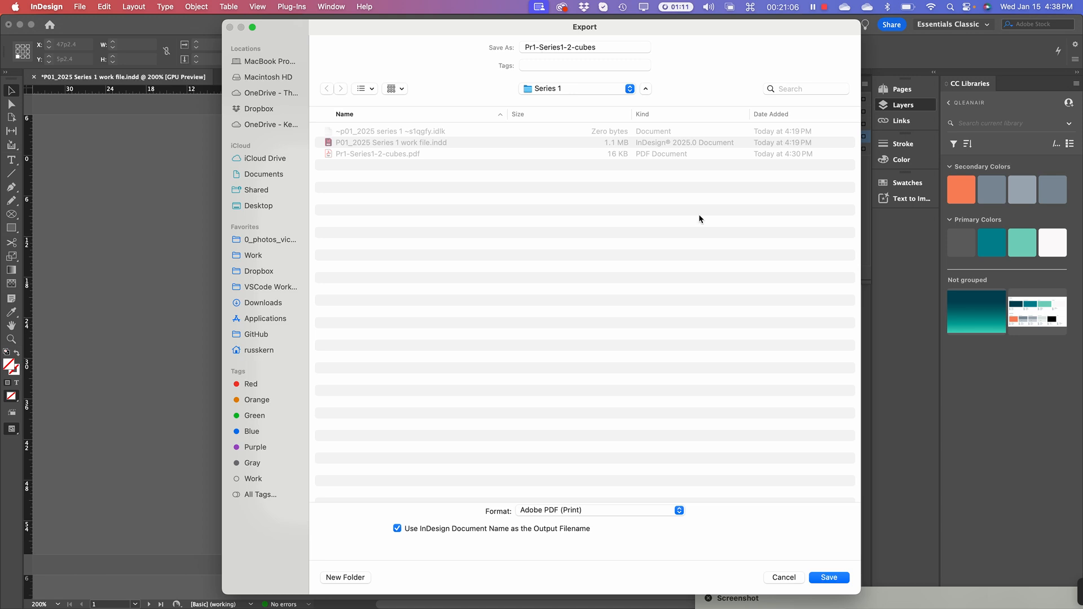
{"action": "left_click", "coordinate": [829, 577]}
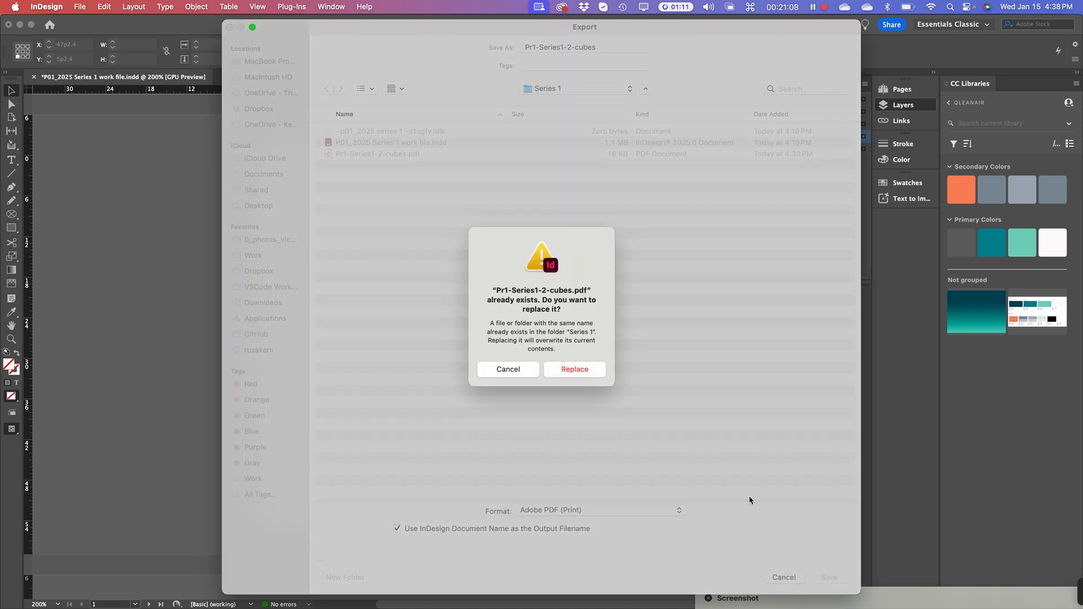
{"action": "left_click", "coordinate": [581, 373]}
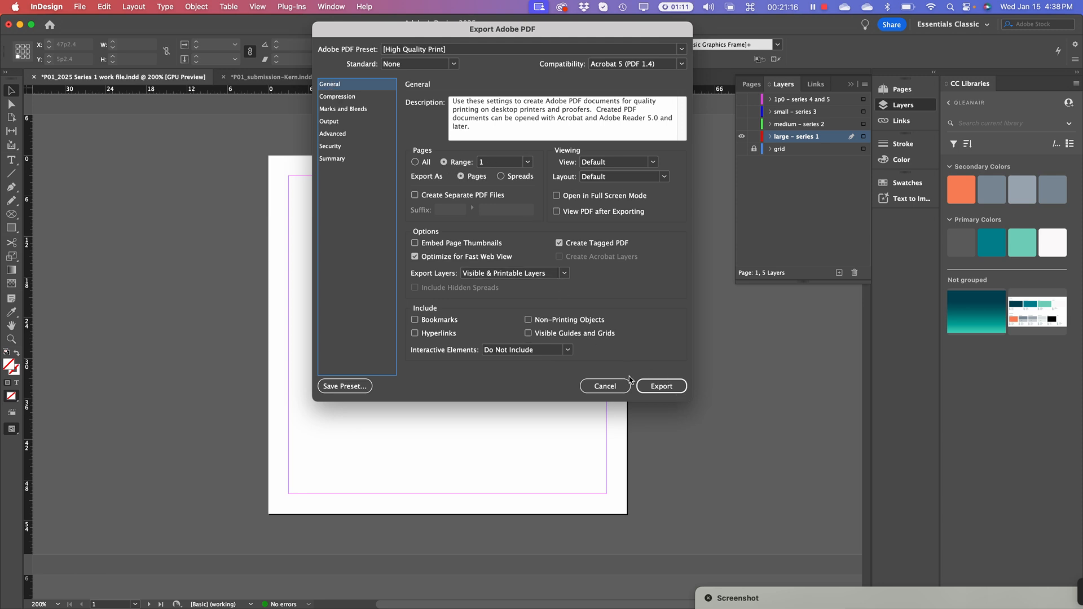
{"action": "left_click", "coordinate": [662, 385]}
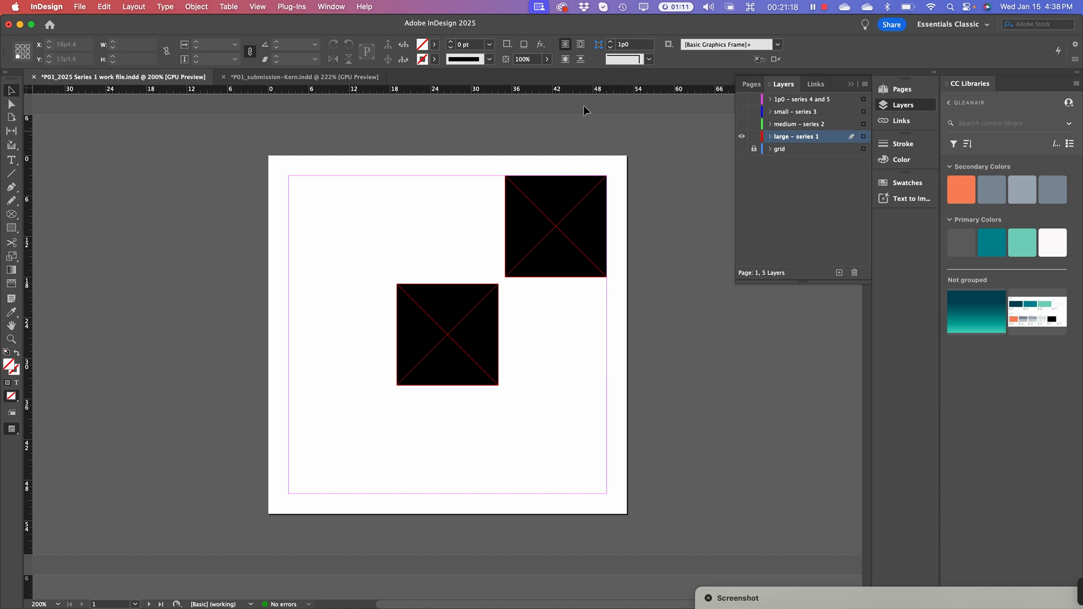
In the submission document, update the modified link on the 2 Blocks frame to show gridless squares
{"action": "left_click", "coordinate": [292, 79]}
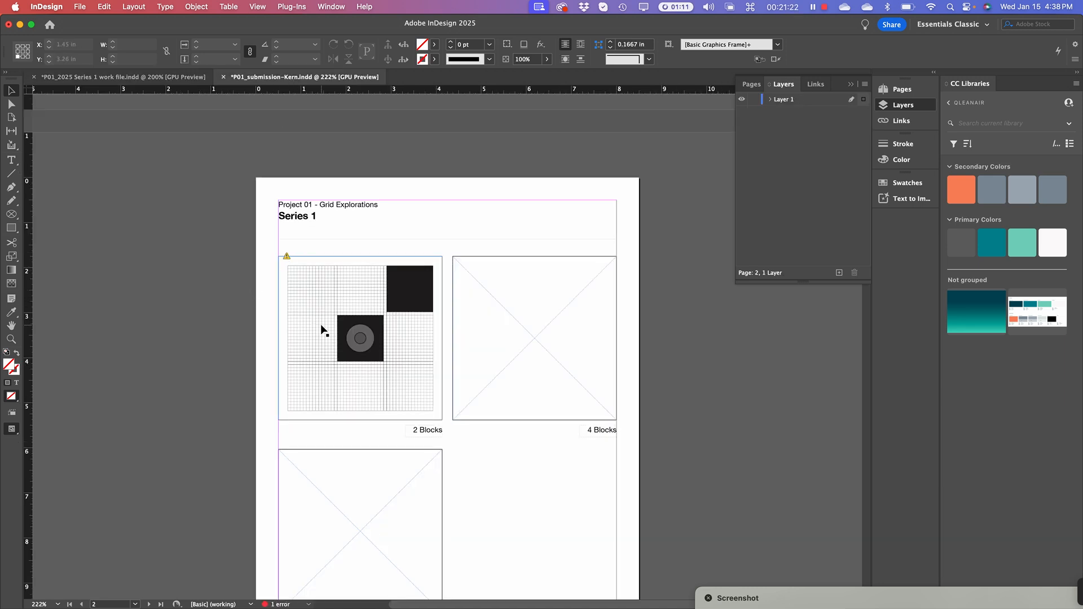
{"action": "key", "text": "super+equal"}
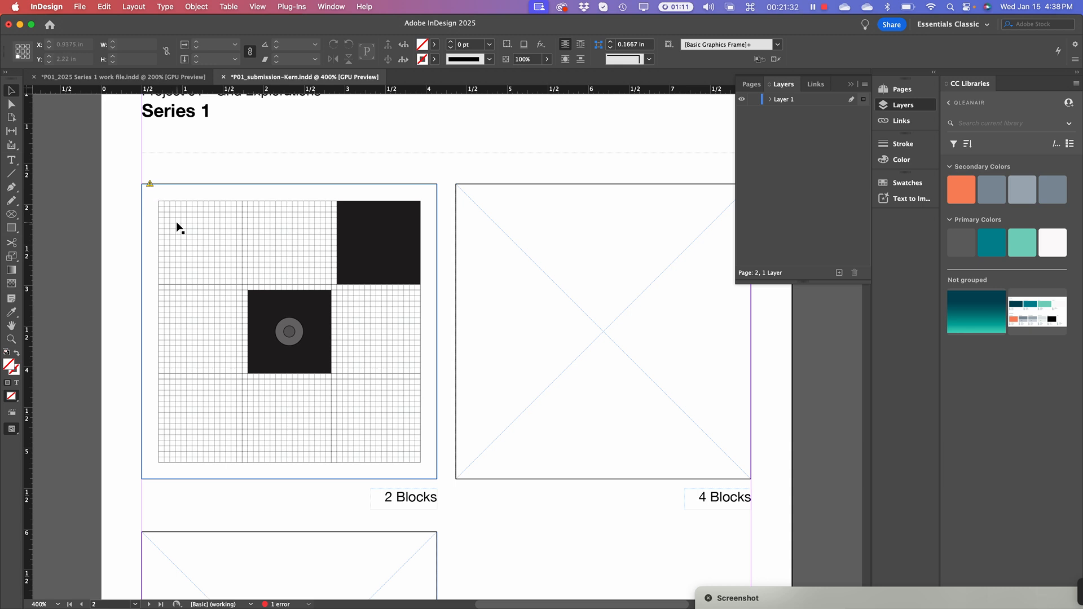
{"action": "left_click", "coordinate": [149, 184]}
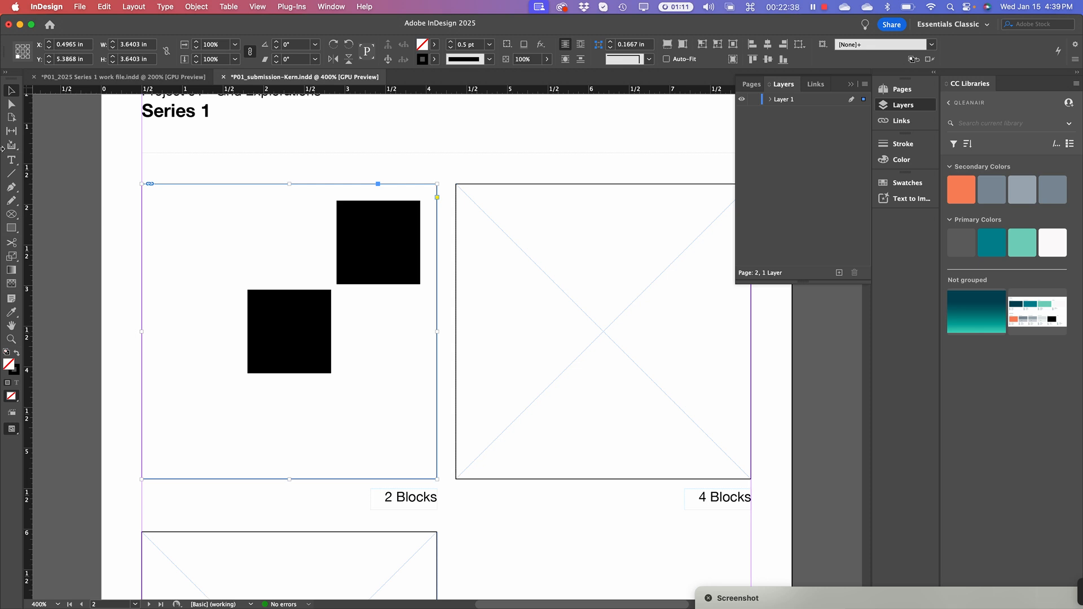
Deselect, zoom out to the whole page, and save the submission document with Cmd+S
{"action": "left_click", "coordinate": [83, 235]}
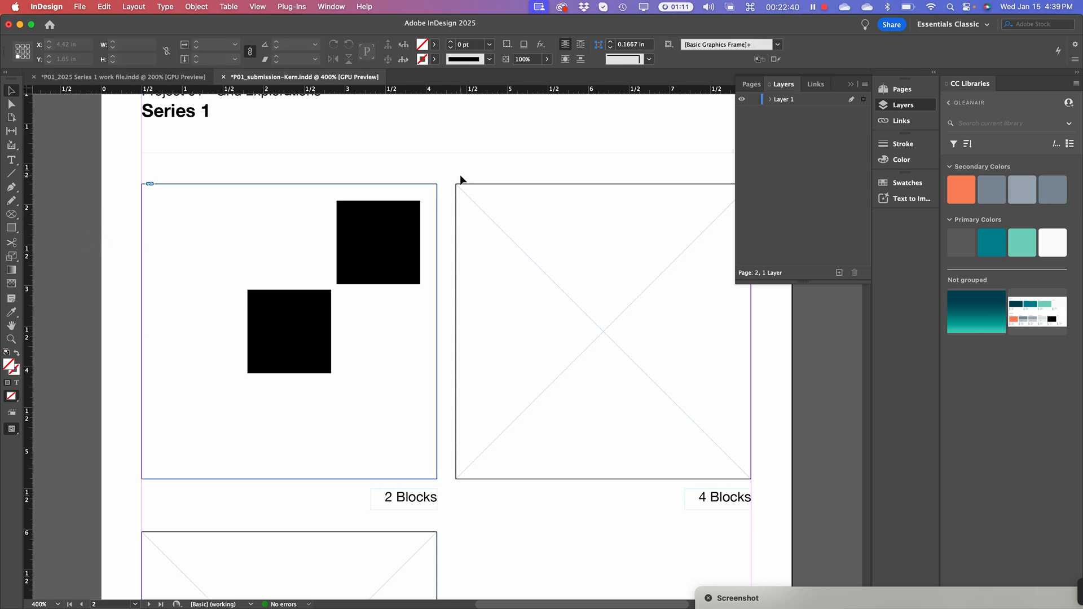
{"action": "key", "text": "super+minus"}
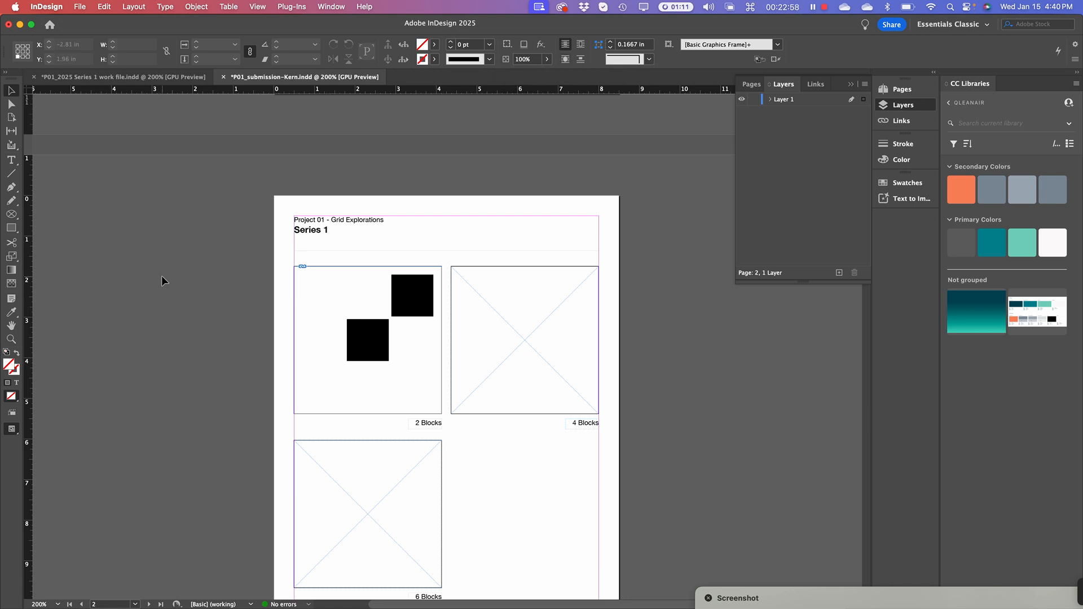
{"action": "left_click_drag", "start_coordinate": [504, 501], "coordinate": [491, 420]}
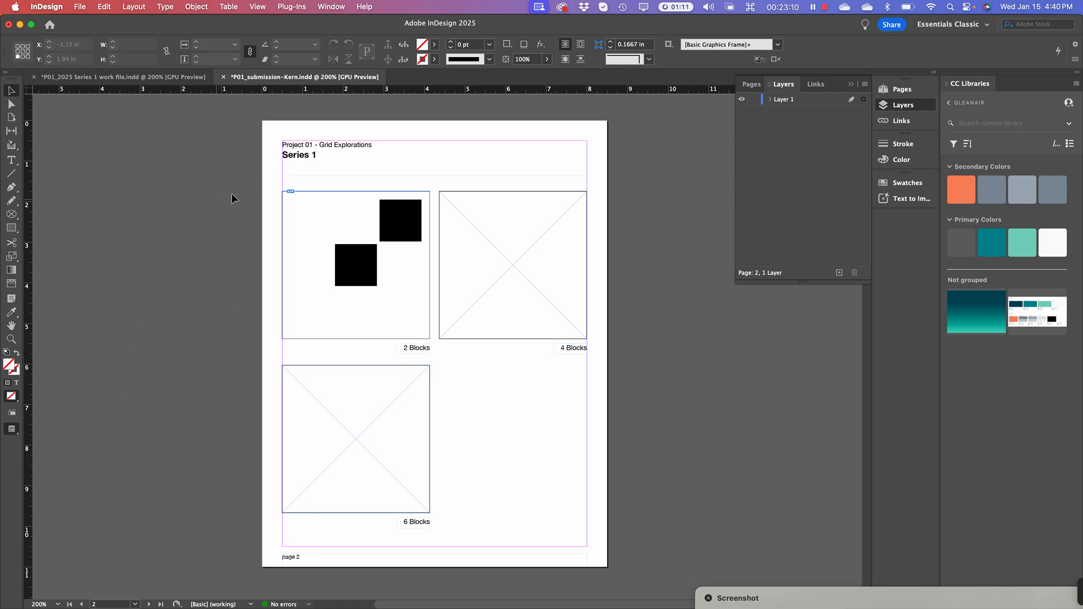
{"action": "key", "text": "super+s"}
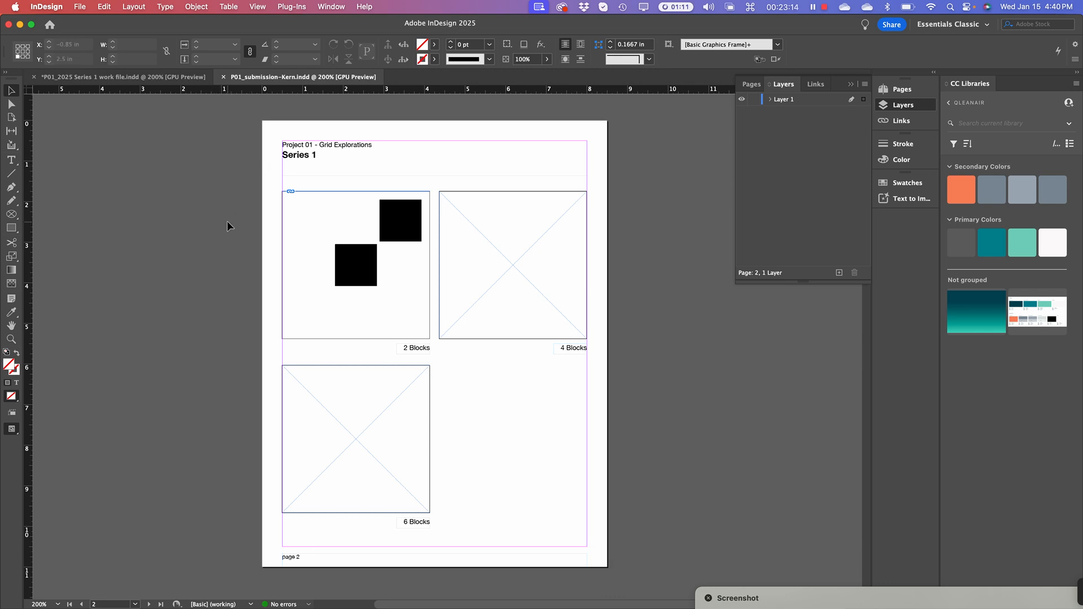
{"action": "key", "text": "super+Tab"}
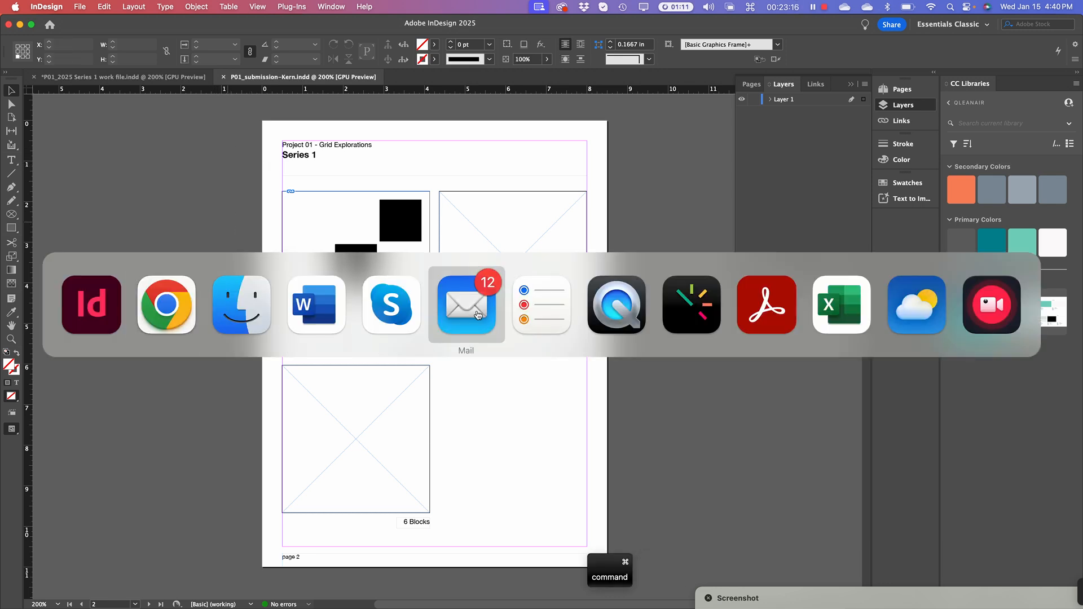
Reposition the UA Finder window, collapse the Series 1 folder, and return to the InDesign submission file
{"action": "left_click", "coordinate": [228, 310]}
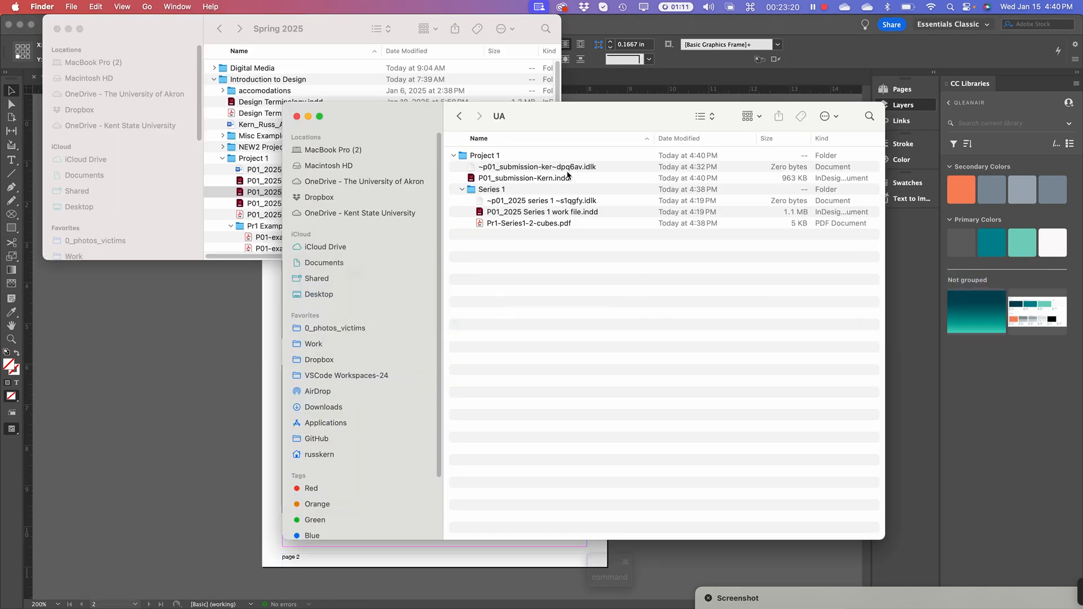
{"action": "left_click_drag", "start_coordinate": [411, 120], "coordinate": [323, 74]}
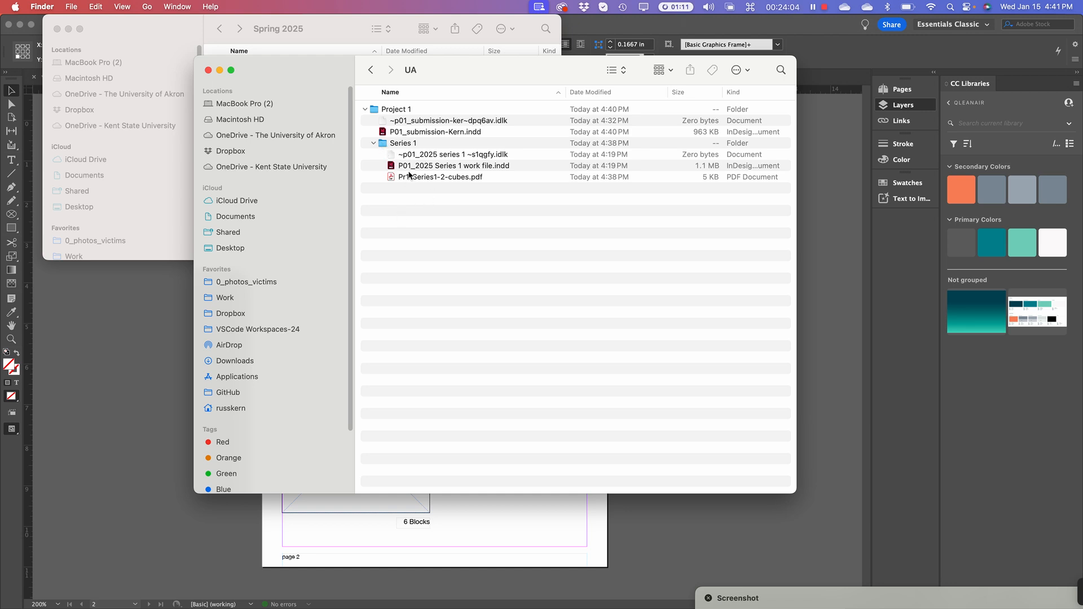
{"action": "left_click", "coordinate": [373, 144]}
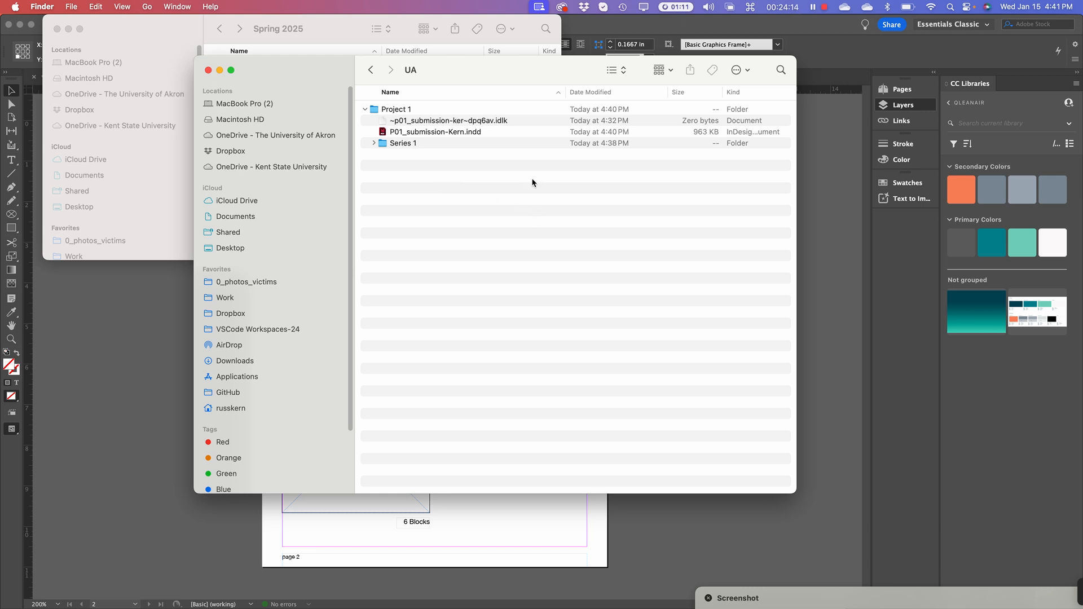
{"action": "left_click", "coordinate": [826, 267]}
Pan page 2 left and select the empty graphics frame labelled 4 Blocks
{"action": "key", "text": "space"}
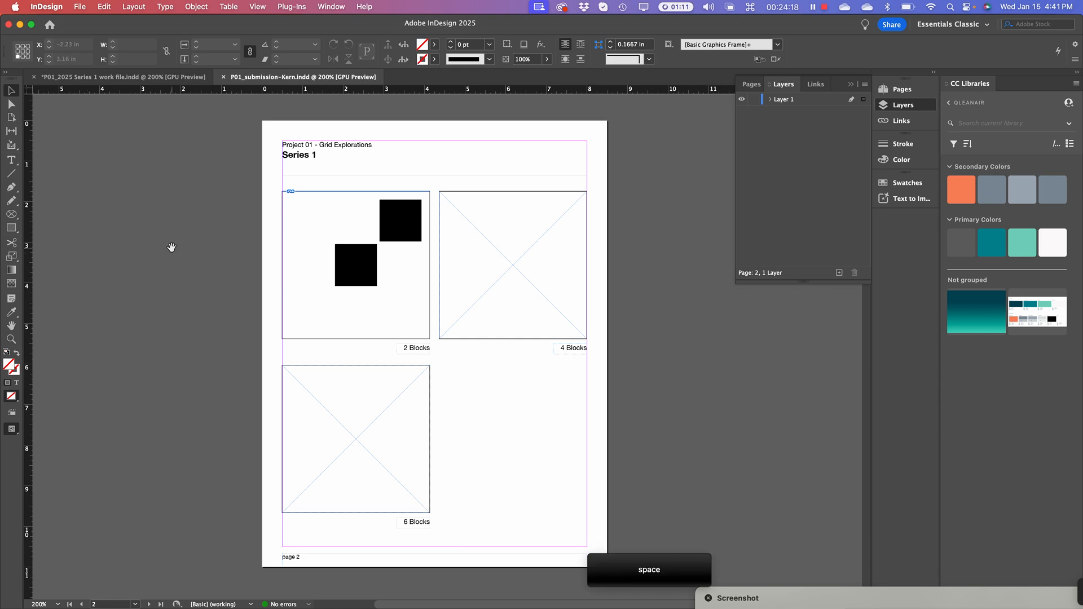
{"action": "left_click_drag", "start_coordinate": [170, 244], "coordinate": [99, 260]}
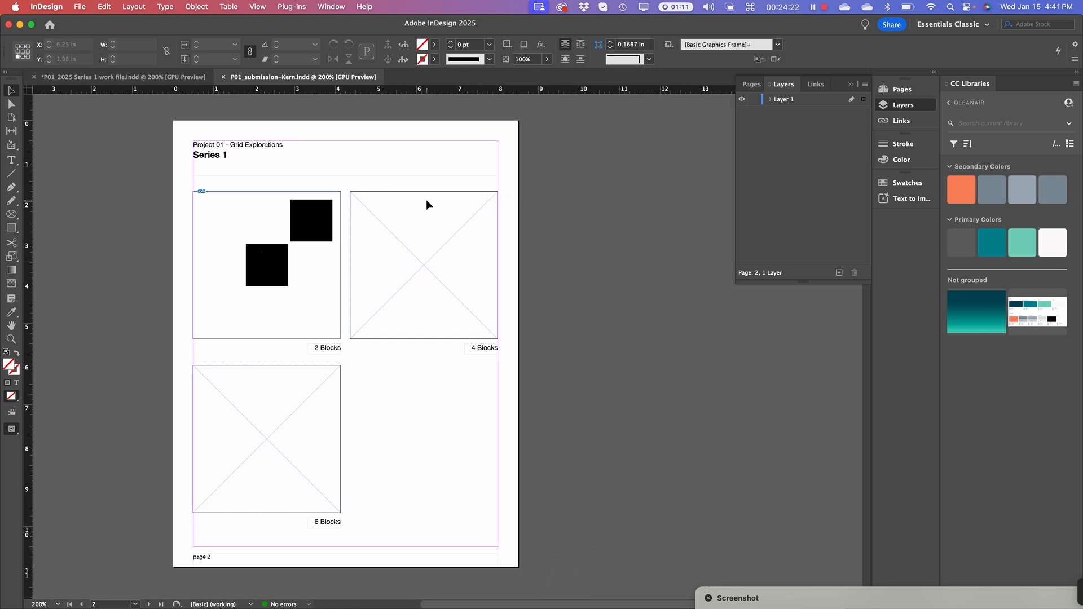
{"action": "mouse_move", "coordinate": [261, 277]}
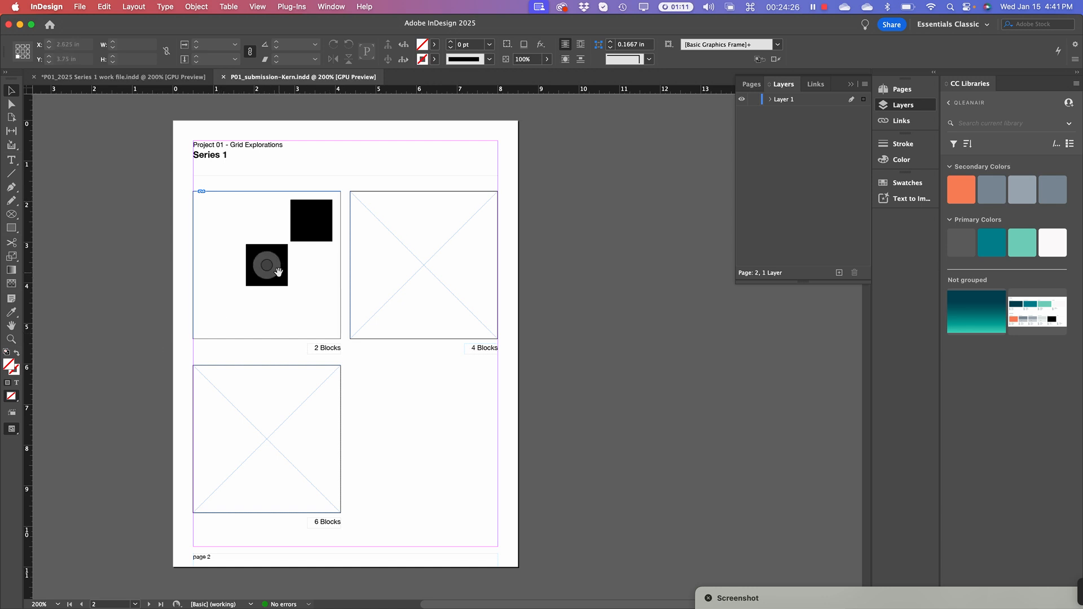
{"action": "left_click", "coordinate": [399, 191]}
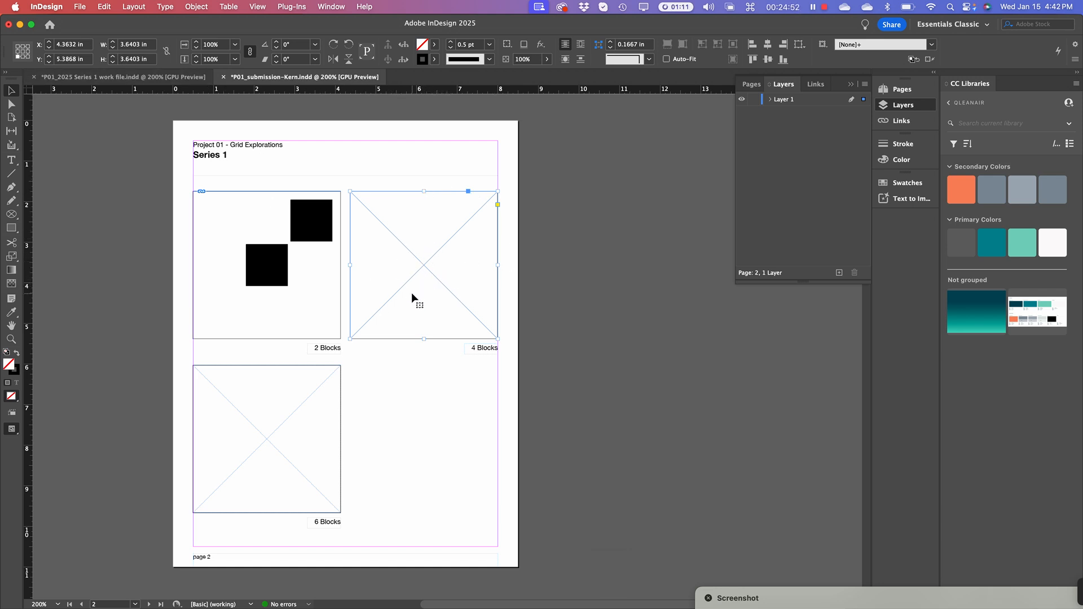
Open the File menu to reach the Place command for the 4 Blocks frame
{"action": "left_click", "coordinate": [79, 6]}
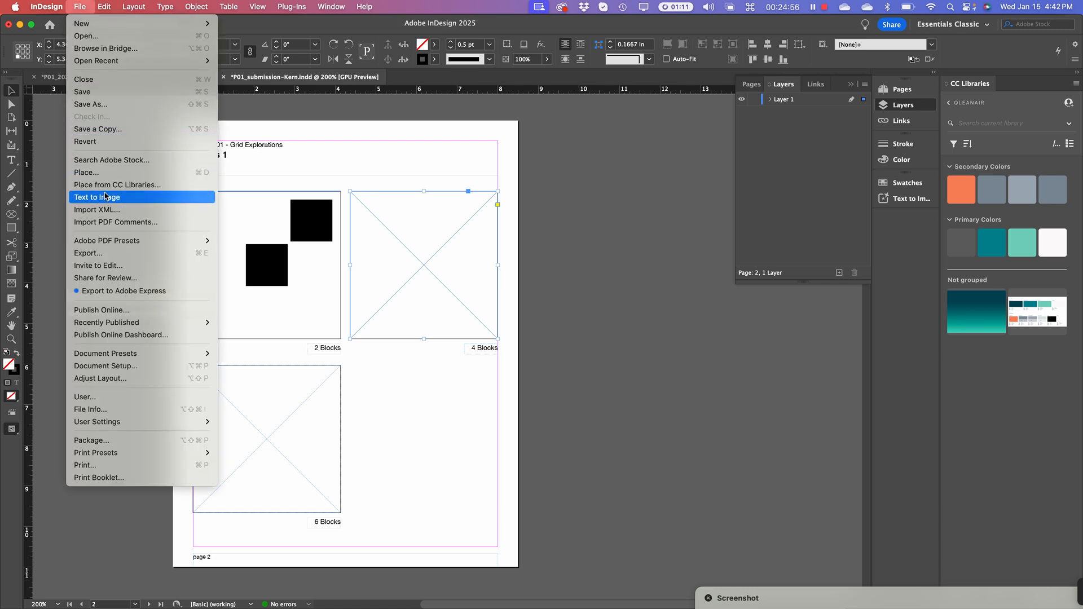